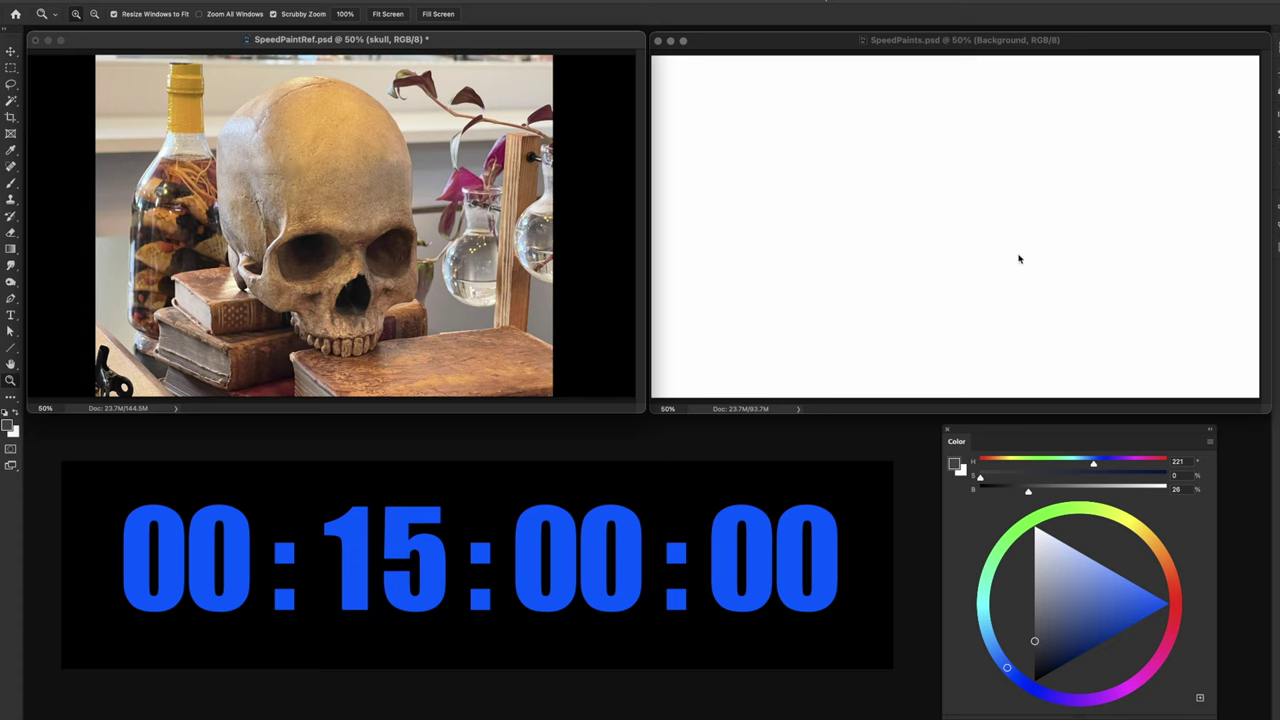
- Fill the blank SpeedPaints.psd canvas with a mid grey at 0% saturation and 61% brightness
{"action": "left_click", "coordinate": [11, 185]}
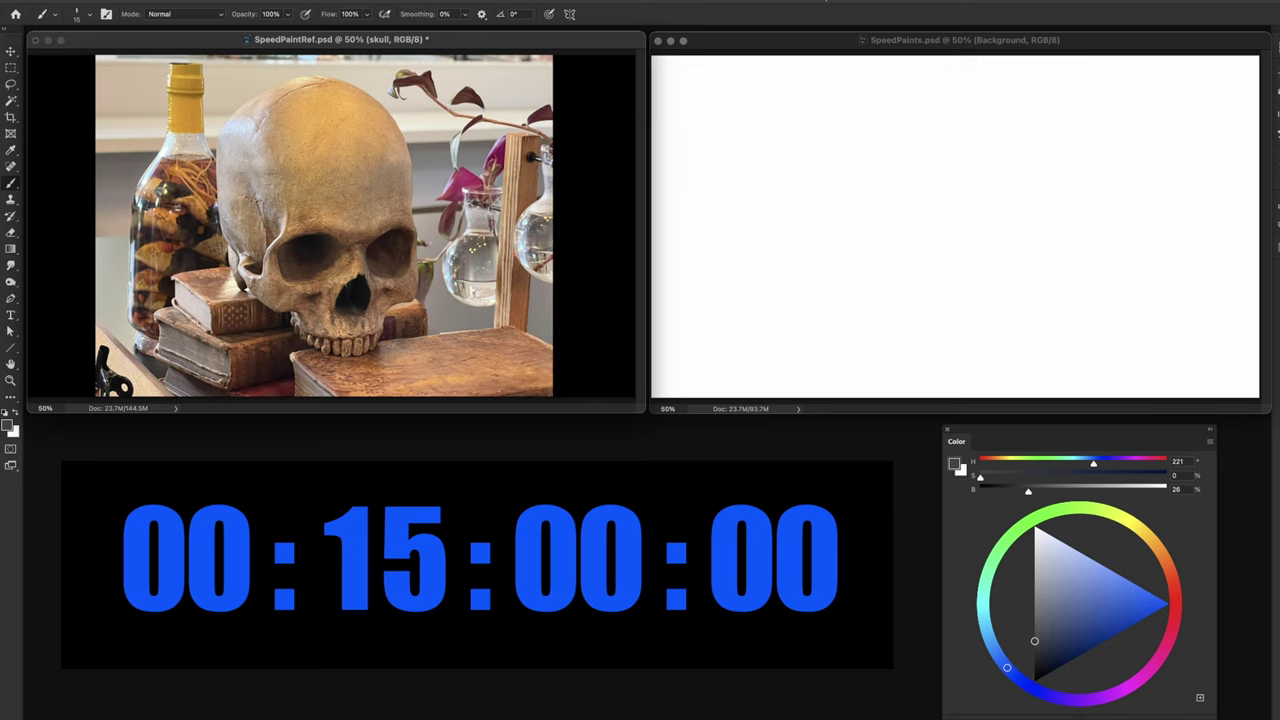
{"action": "key", "text": "super+Tab"}
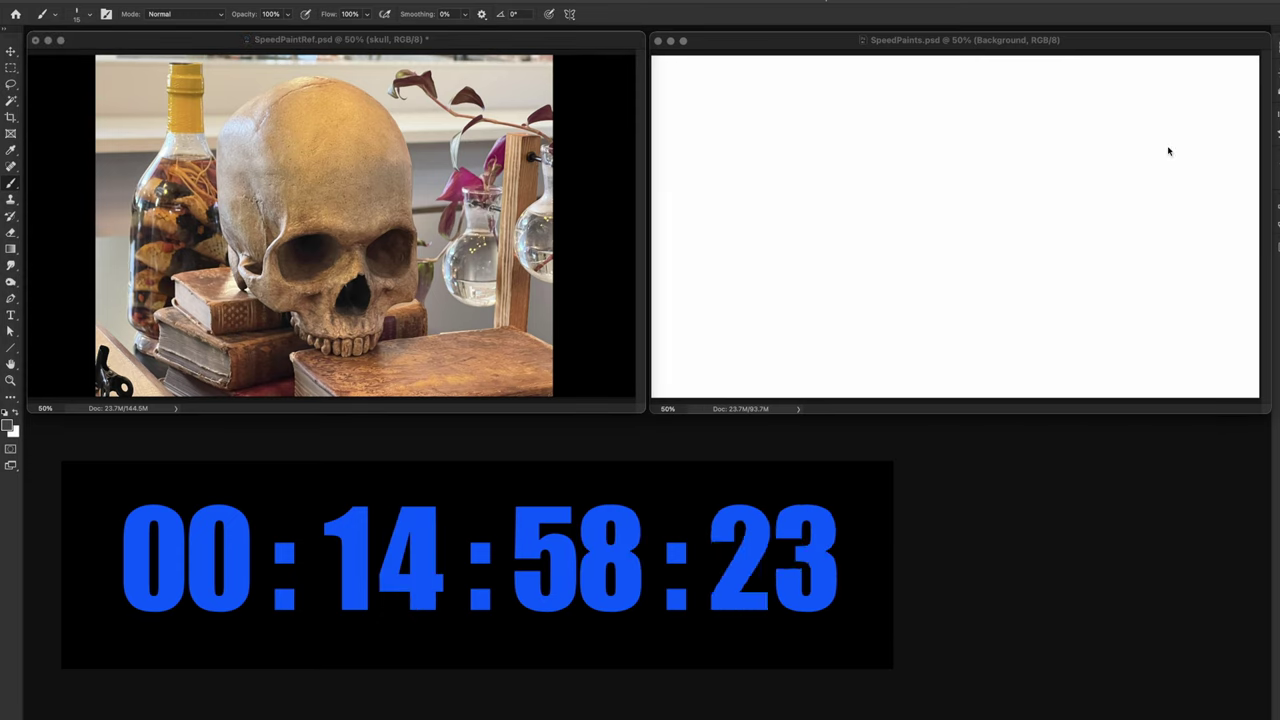
{"action": "left_click", "coordinate": [960, 48]}
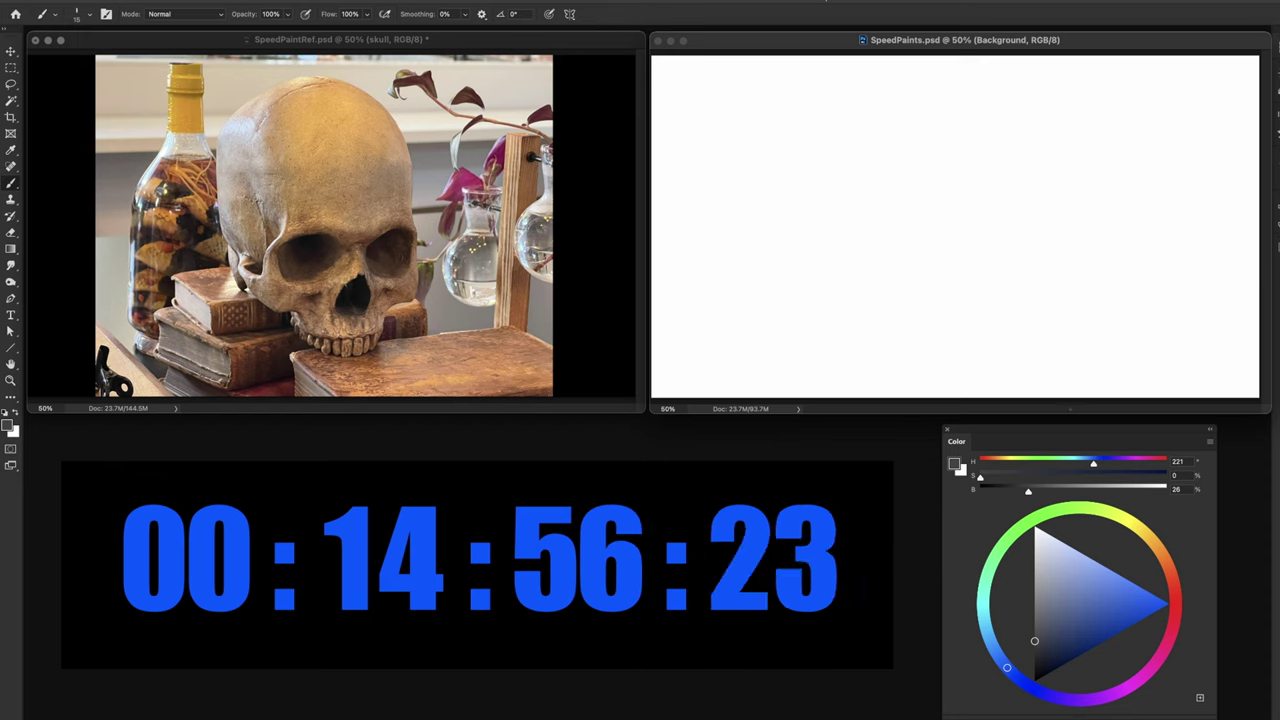
{"action": "left_click_drag", "start_coordinate": [1032, 617], "coordinate": [1022, 580]}
{"action": "left_click", "coordinate": [919, 191]}
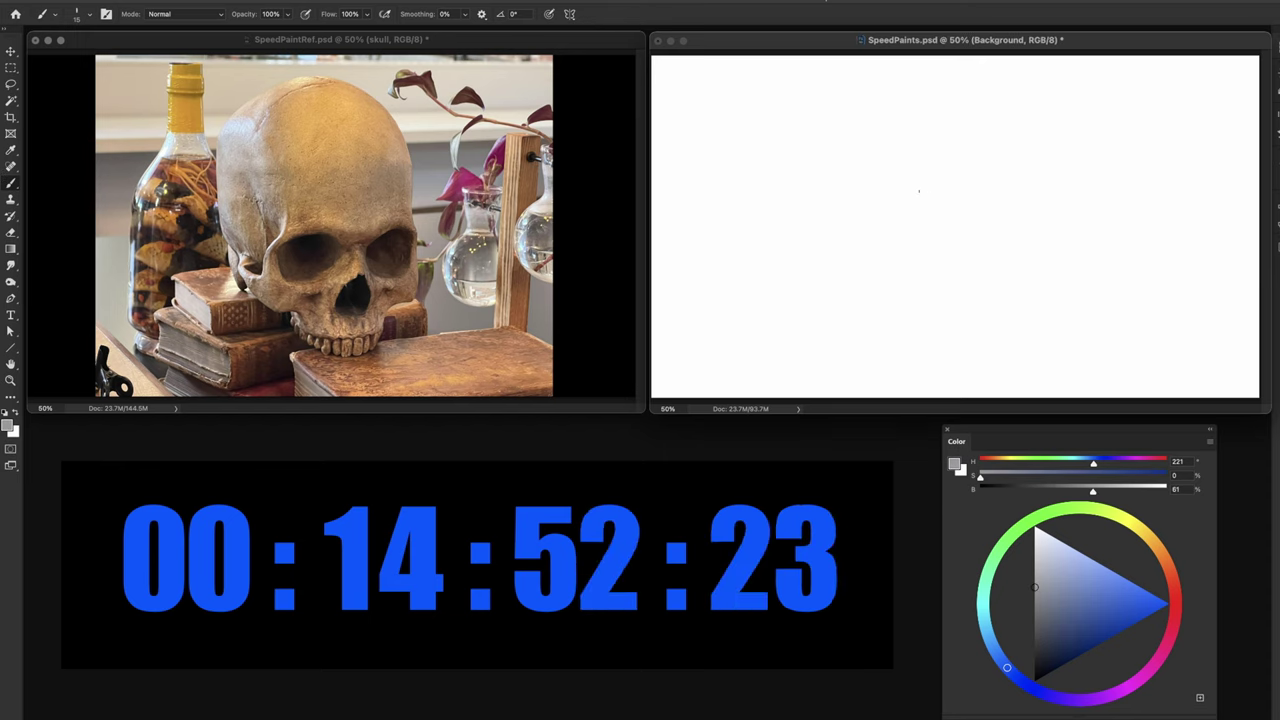
{"action": "key", "text": "alt+BackSpace"}
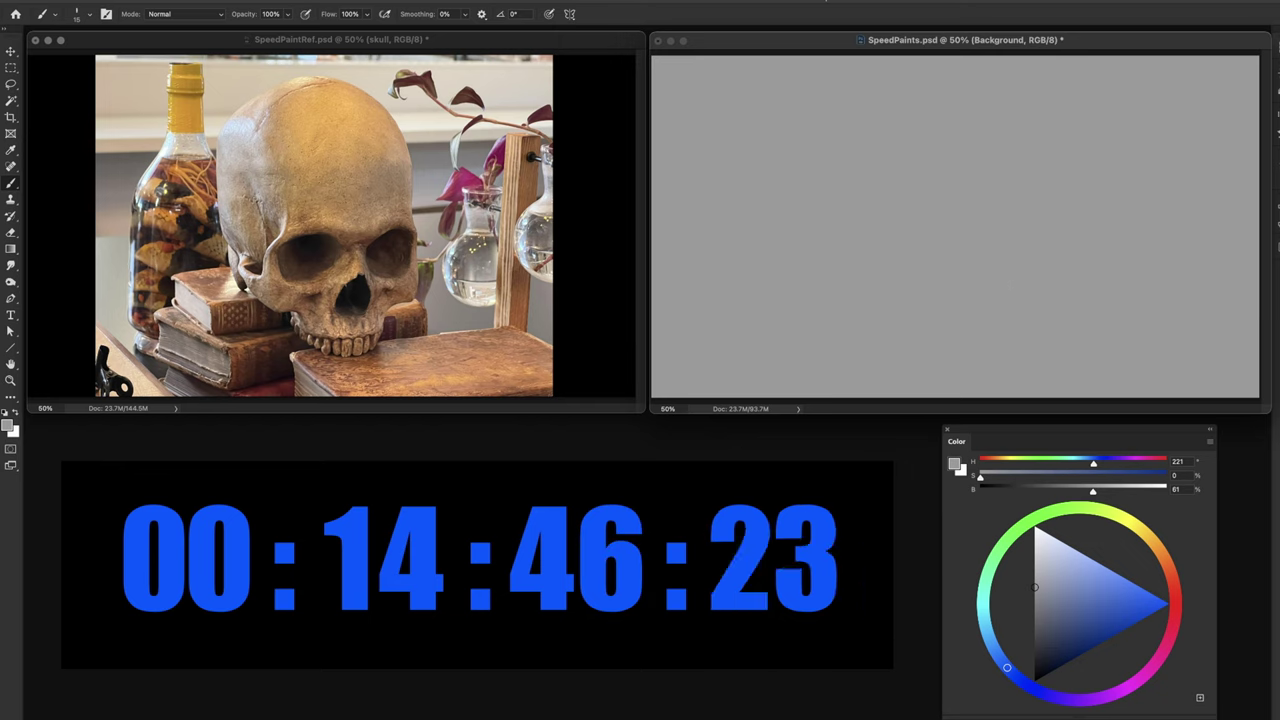
- Sketch loose circles for the skull's cranium and a block for the jaw in darker grey at 43% brightness
{"action": "left_click_drag", "start_coordinate": [1037, 590], "coordinate": [1035, 616]}
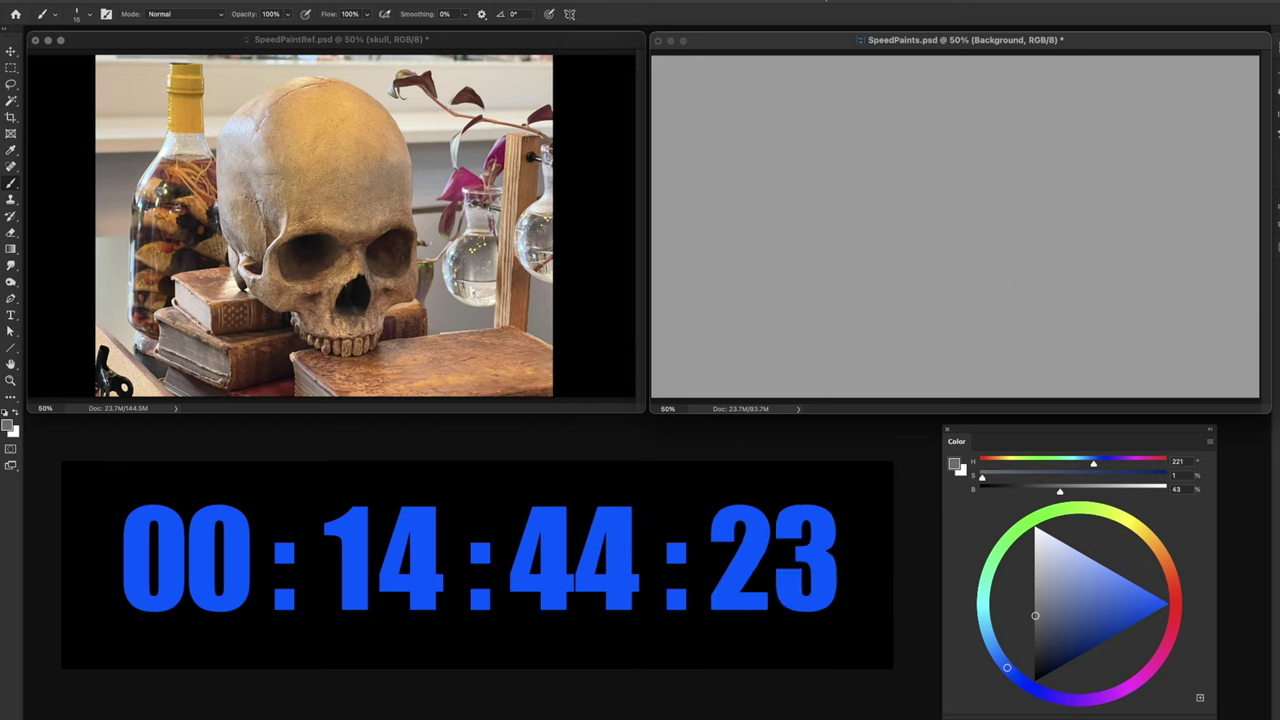
{"action": "left_click_drag", "start_coordinate": [860, 253], "coordinate": [900, 123]}
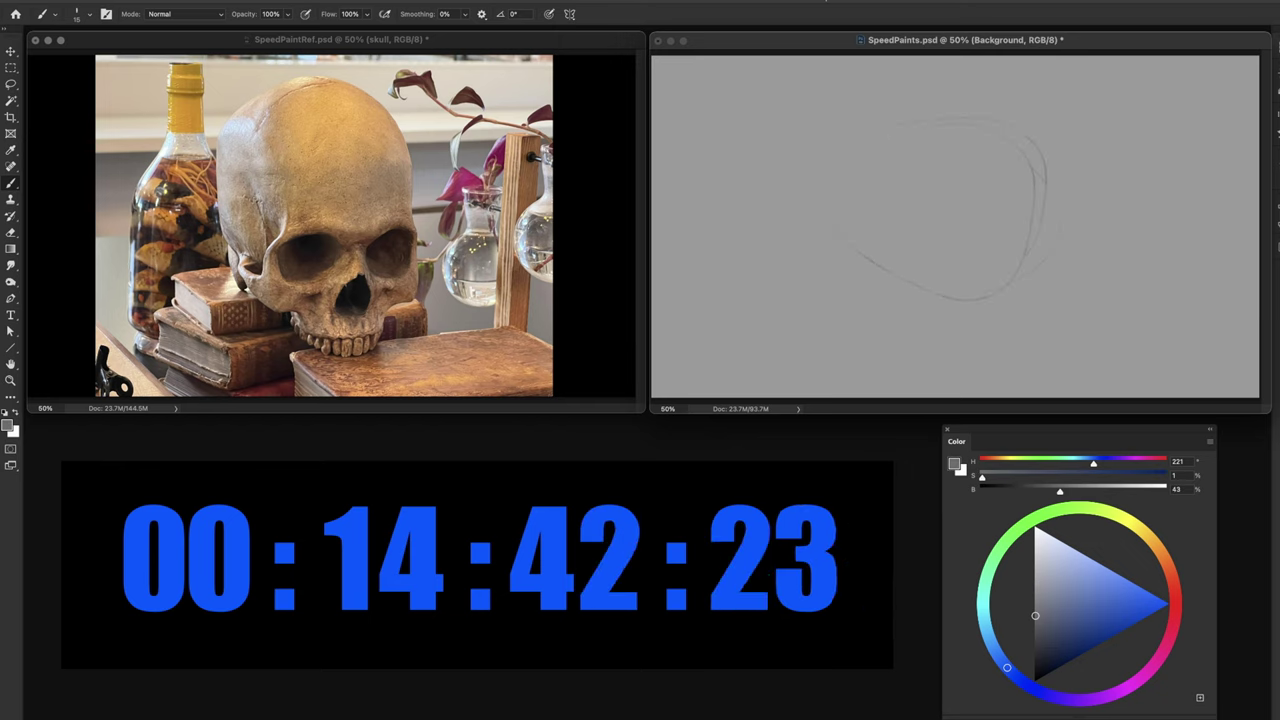
{"action": "mouse_move", "coordinate": [869, 274]}
{"action": "left_mouse_down"}
{"action": "mouse_move", "coordinate": [978, 298]}
{"action": "mouse_move", "coordinate": [859, 188]}
{"action": "left_mouse_up"}
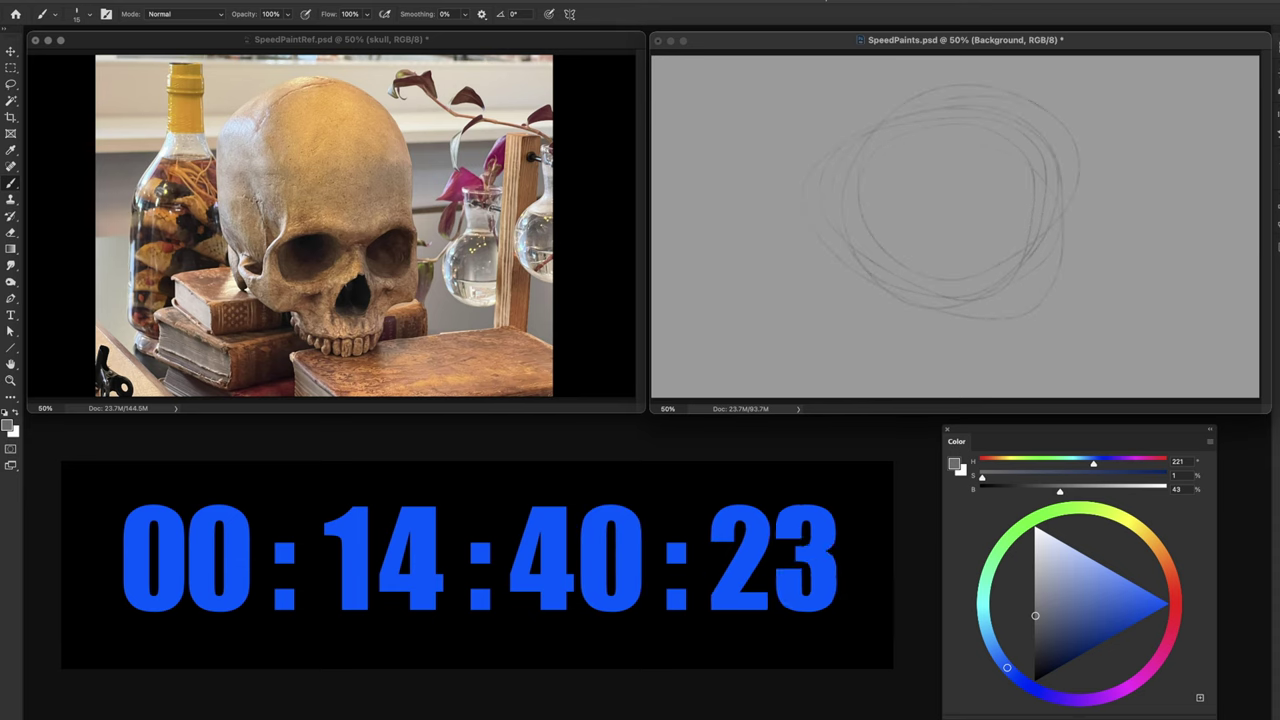
{"action": "mouse_move", "coordinate": [943, 313]}
{"action": "left_mouse_down"}
{"action": "mouse_move", "coordinate": [998, 330]}
{"action": "mouse_move", "coordinate": [998, 350]}
{"action": "left_mouse_up"}
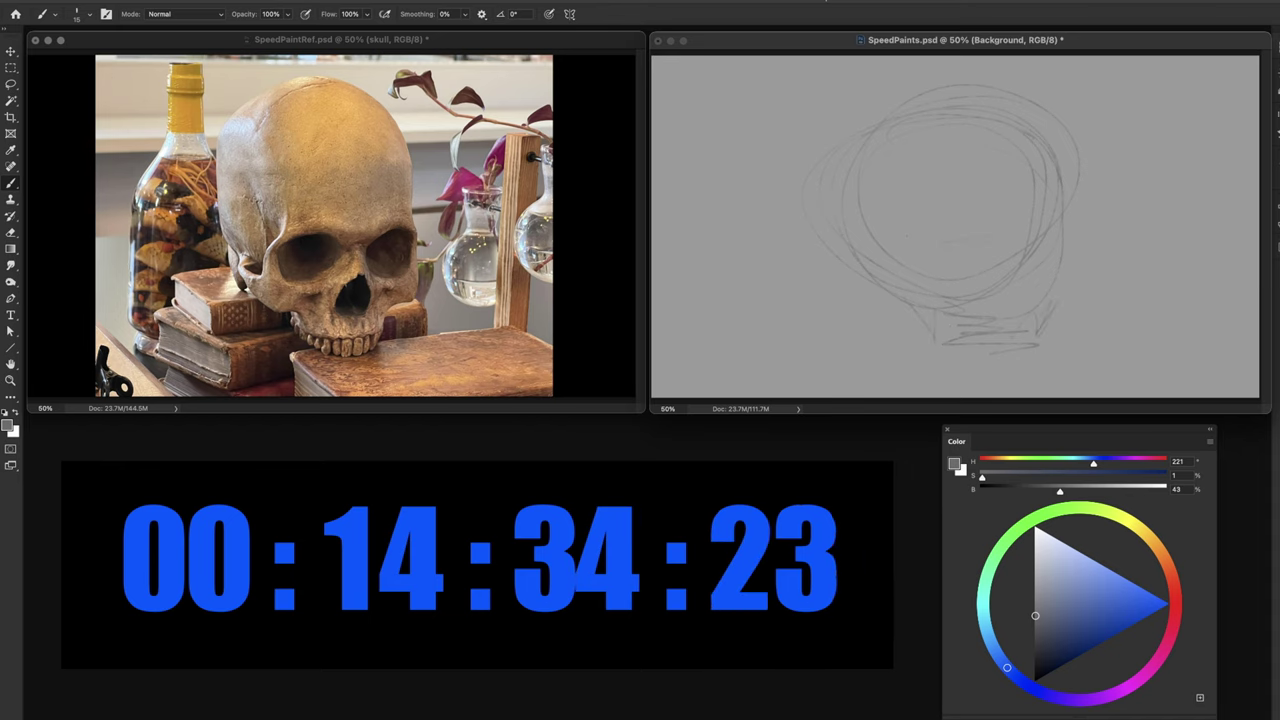
- Sketch the brow line, both eye sockets and the cheekbone of the skull with the same grey brush
{"action": "left_click_drag", "start_coordinate": [905, 232], "coordinate": [932, 252]}
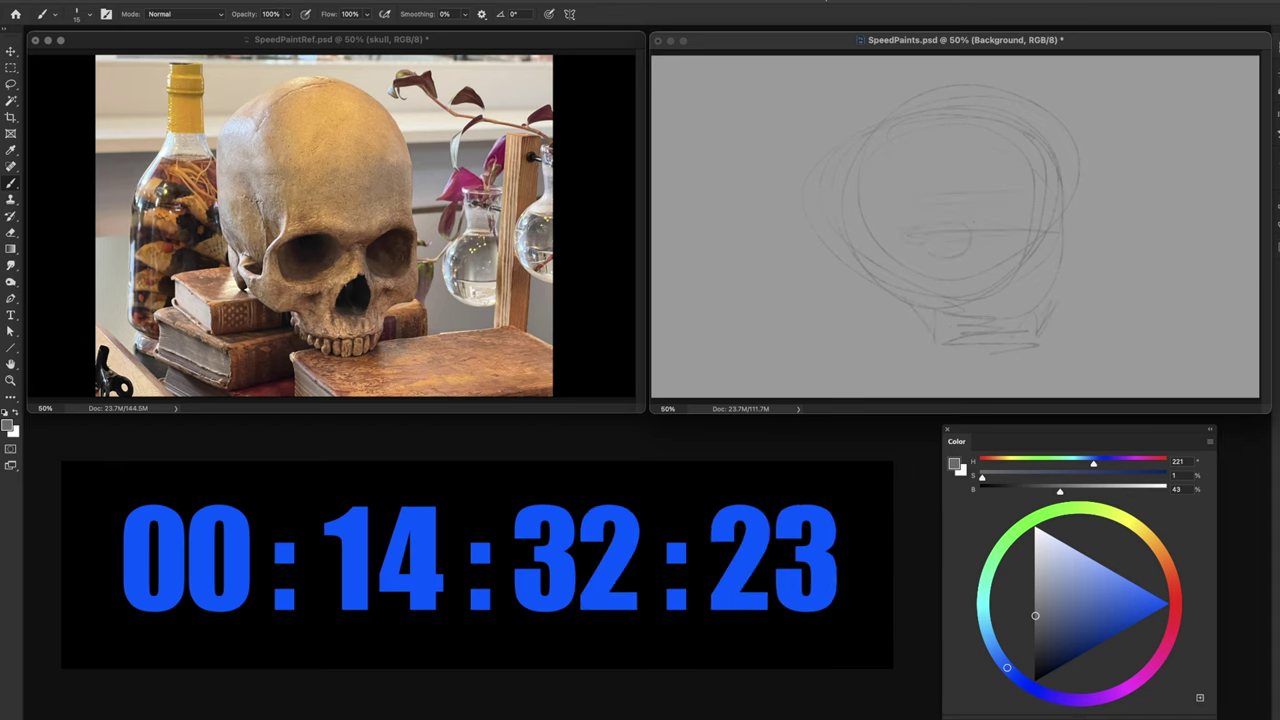
{"action": "mouse_move", "coordinate": [1054, 233]}
{"action": "left_mouse_down"}
{"action": "mouse_move", "coordinate": [1030, 245]}
{"action": "mouse_move", "coordinate": [1060, 256]}
{"action": "left_mouse_up"}
{"action": "left_click_drag", "start_coordinate": [950, 232], "coordinate": [962, 250]}
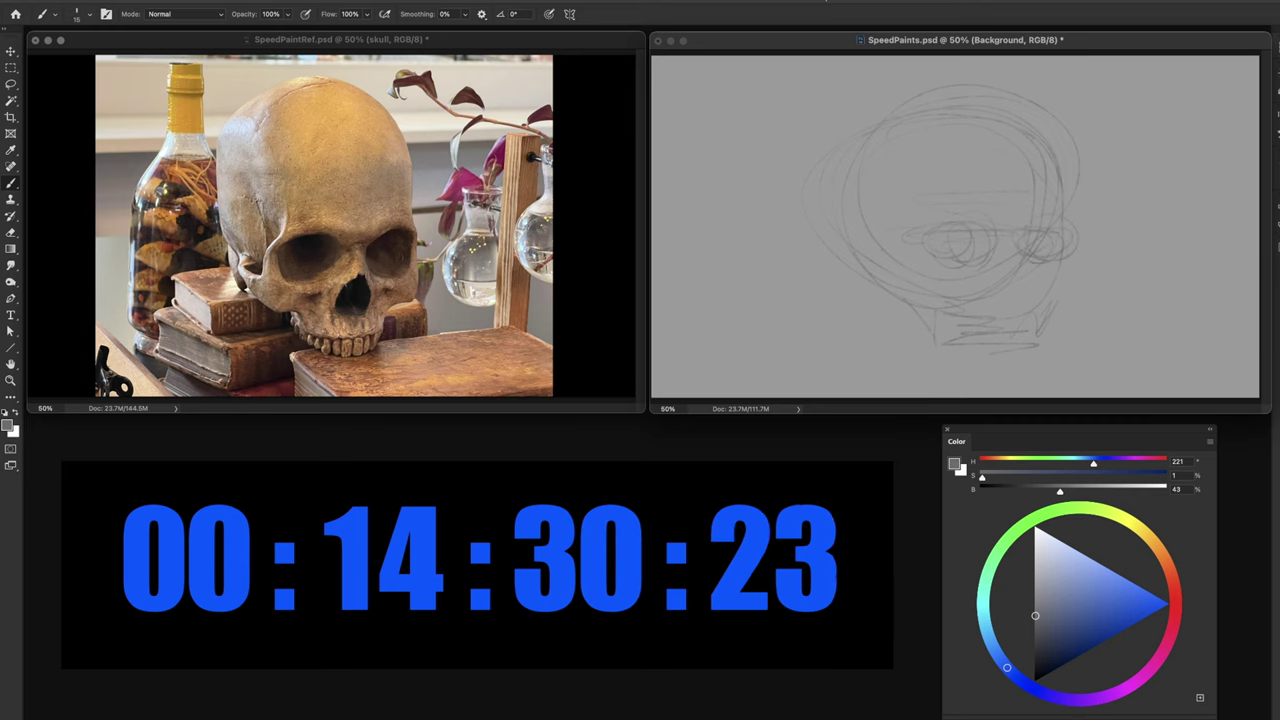
{"action": "left_click_drag", "start_coordinate": [858, 293], "coordinate": [898, 306]}
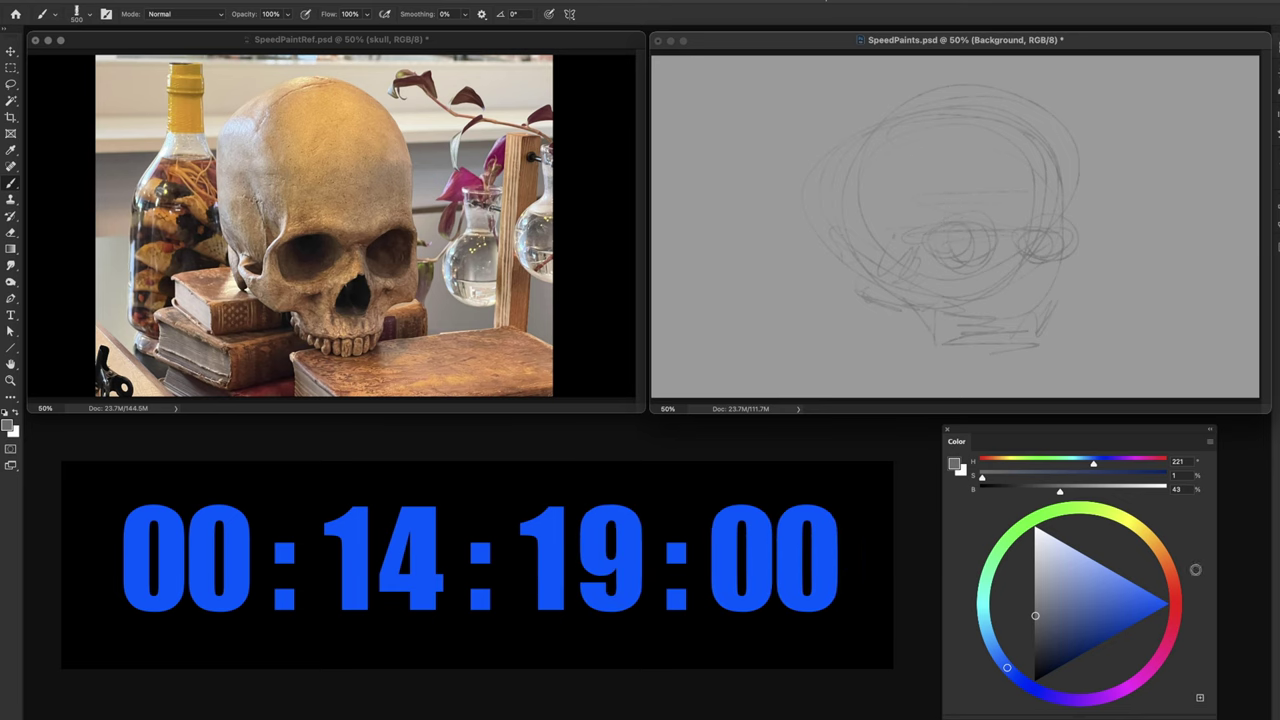
- Block in the cranium with a size 500 brush in orange-tan and yellow ochre (H 39, S 58, B 79)
{"action": "left_click", "coordinate": [1163, 555]}
{"action": "left_click_drag", "start_coordinate": [1065, 605], "coordinate": [1096, 594]}
{"action": "mouse_move", "coordinate": [1005, 215]}
{"action": "left_mouse_down"}
{"action": "mouse_move", "coordinate": [985, 190]}
{"action": "mouse_move", "coordinate": [1030, 140]}
{"action": "mouse_move", "coordinate": [970, 235]}
{"action": "mouse_move", "coordinate": [975, 218]}
{"action": "left_mouse_up"}
{"action": "left_click", "coordinate": [1154, 543]}
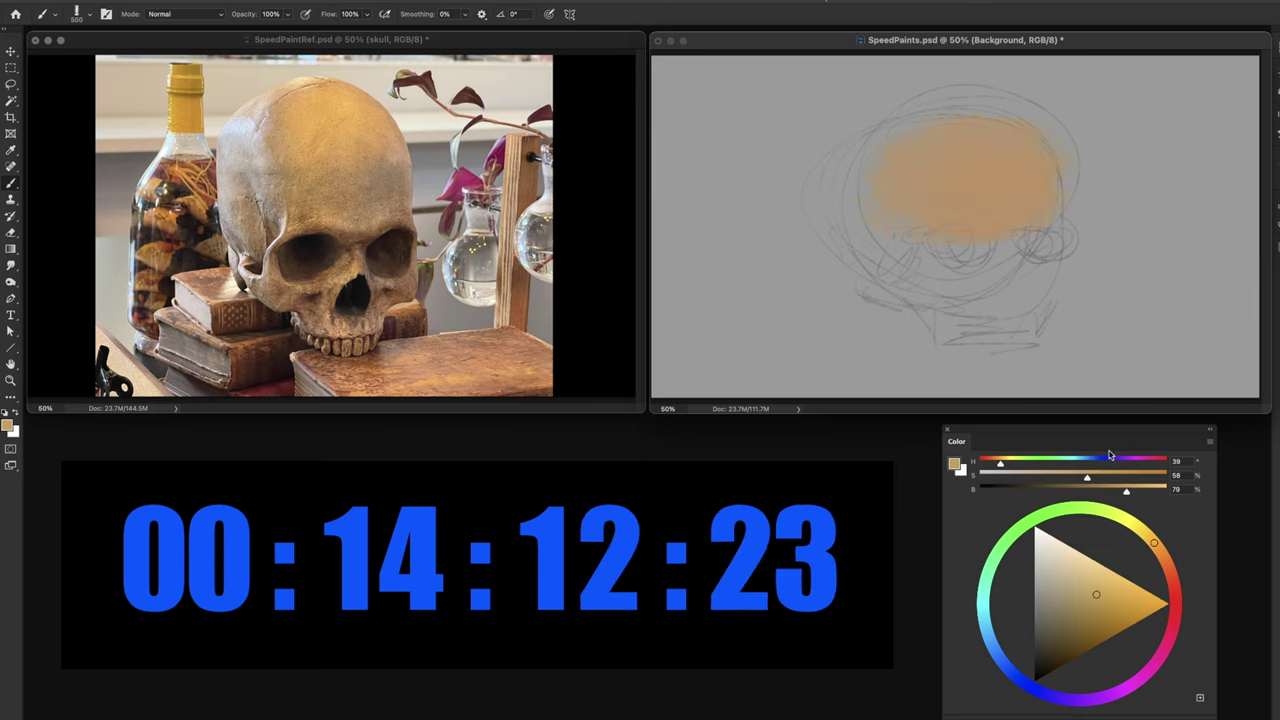
{"action": "mouse_move", "coordinate": [950, 146]}
{"action": "left_mouse_down"}
{"action": "mouse_move", "coordinate": [976, 155]}
{"action": "mouse_move", "coordinate": [912, 172]}
{"action": "mouse_move", "coordinate": [892, 136]}
{"action": "mouse_move", "coordinate": [880, 185]}
{"action": "mouse_move", "coordinate": [928, 228]}
{"action": "left_mouse_up"}
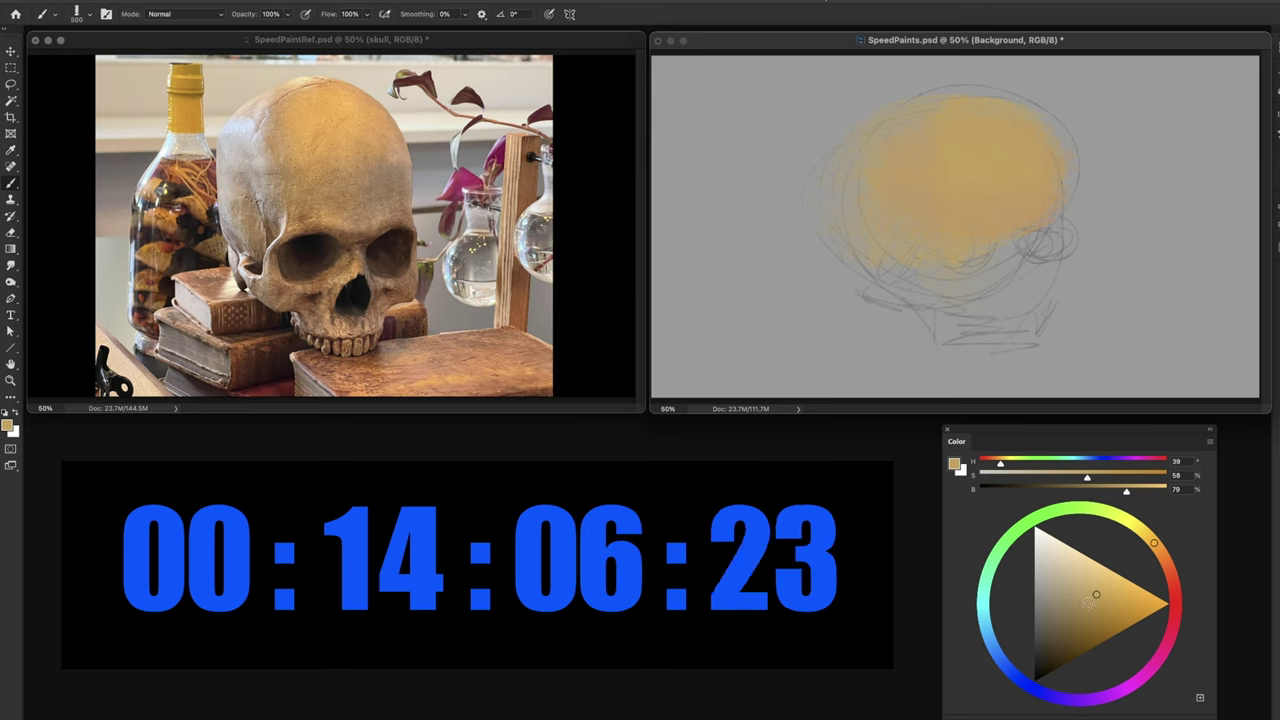
- Block in the lower forehead, face and jaw with darker ochres (H 39, S 55, B 59 and H 39, S 42, B 51)
{"action": "left_click_drag", "start_coordinate": [1096, 594], "coordinate": [1077, 614]}
{"action": "mouse_move", "coordinate": [996, 226]}
{"action": "left_mouse_down"}
{"action": "mouse_move", "coordinate": [1014, 226]}
{"action": "mouse_move", "coordinate": [1001, 240]}
{"action": "left_mouse_up"}
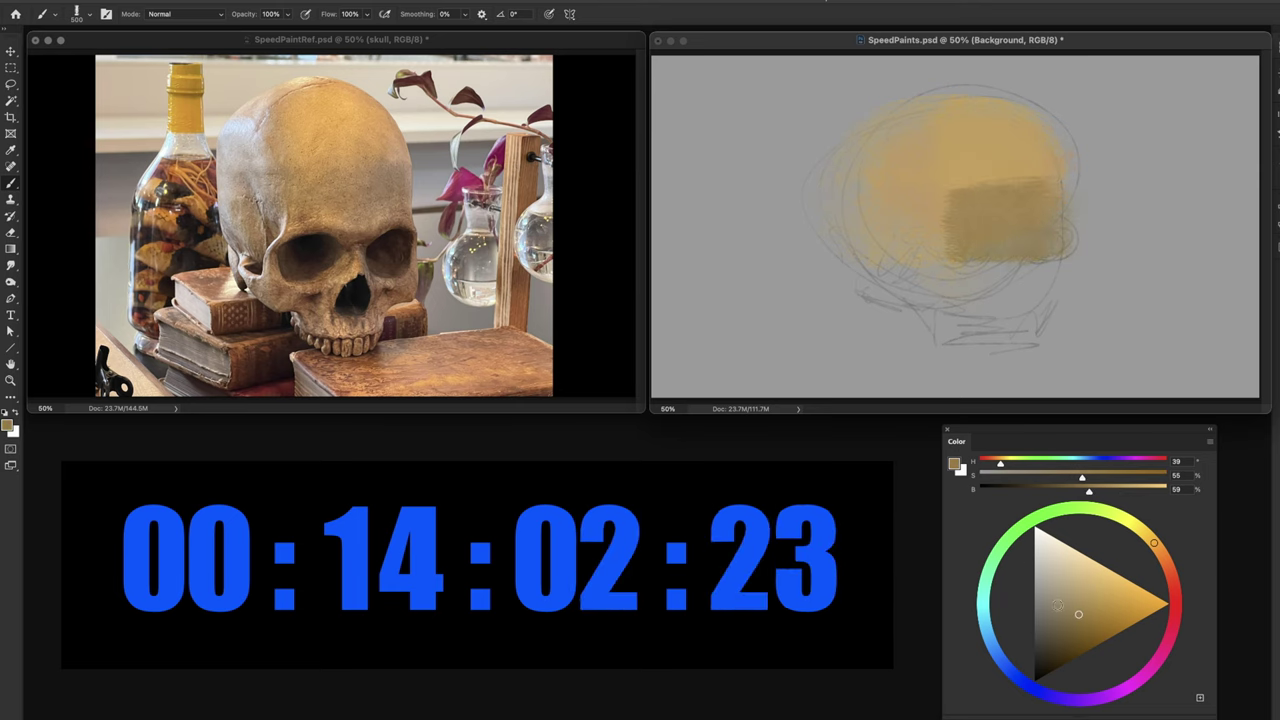
{"action": "left_click_drag", "start_coordinate": [1078, 614], "coordinate": [1062, 619]}
{"action": "mouse_move", "coordinate": [1035, 185]}
{"action": "left_mouse_down"}
{"action": "mouse_move", "coordinate": [1000, 340]}
{"action": "mouse_move", "coordinate": [962, 305]}
{"action": "mouse_move", "coordinate": [1005, 290]}
{"action": "mouse_move", "coordinate": [935, 290]}
{"action": "mouse_move", "coordinate": [950, 330]}
{"action": "mouse_move", "coordinate": [998, 310]}
{"action": "mouse_move", "coordinate": [928, 270]}
{"action": "left_mouse_up"}
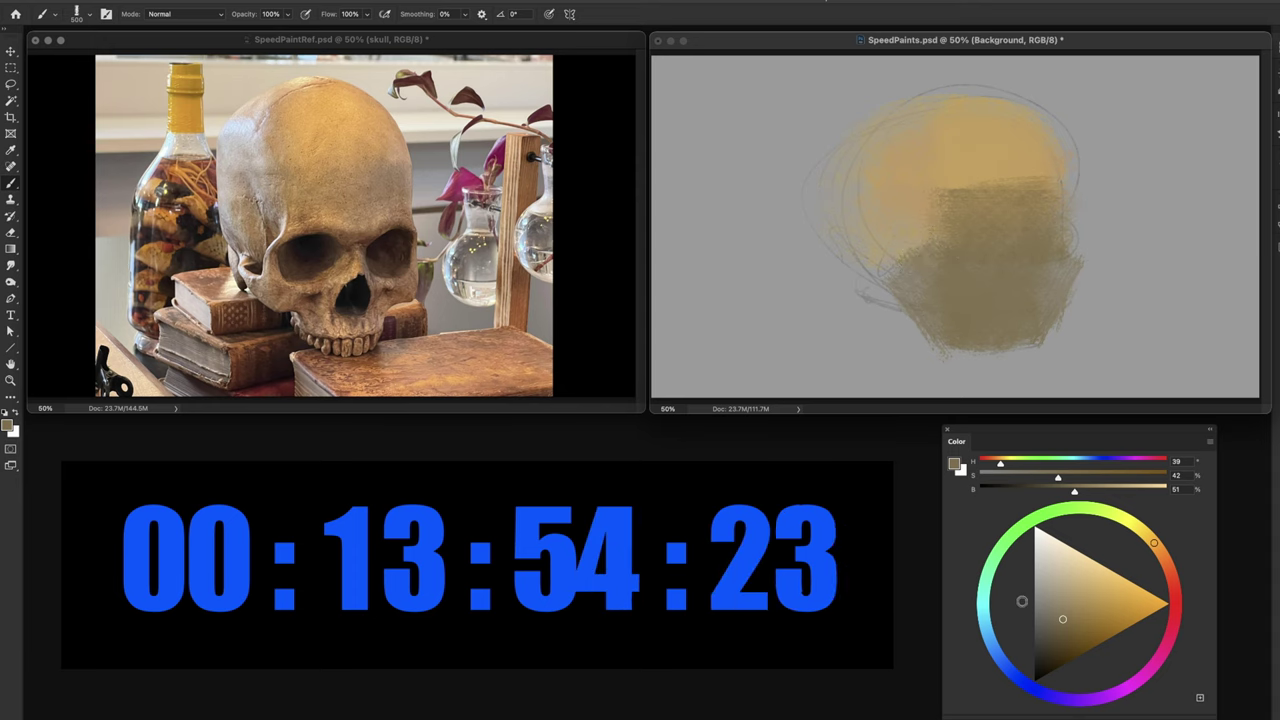
- Paint the side of the cranium and cheek in light grey at 80% brightness, reducing the brush to size 200
{"action": "left_click_drag", "start_coordinate": [1062, 618], "coordinate": [1037, 593]}
{"action": "left_click_drag", "start_coordinate": [862, 192], "coordinate": [891, 194]}
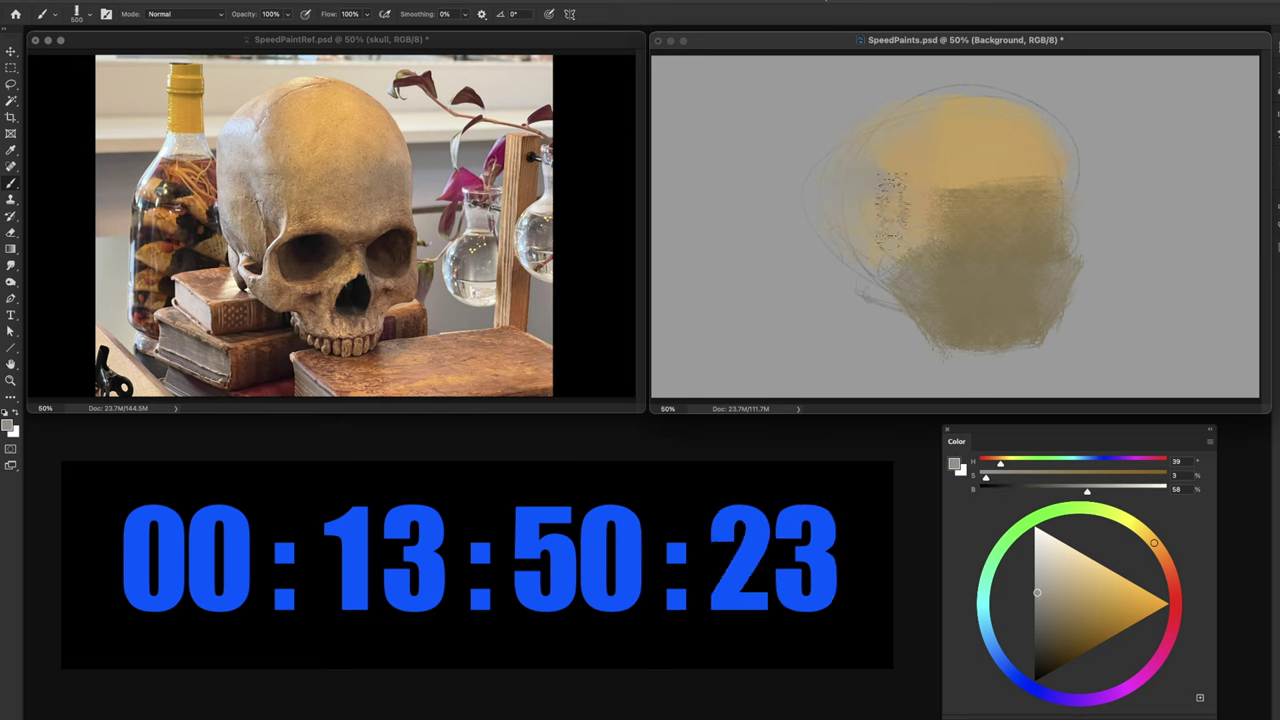
{"action": "left_click_drag", "start_coordinate": [1043, 594], "coordinate": [1035, 557]}
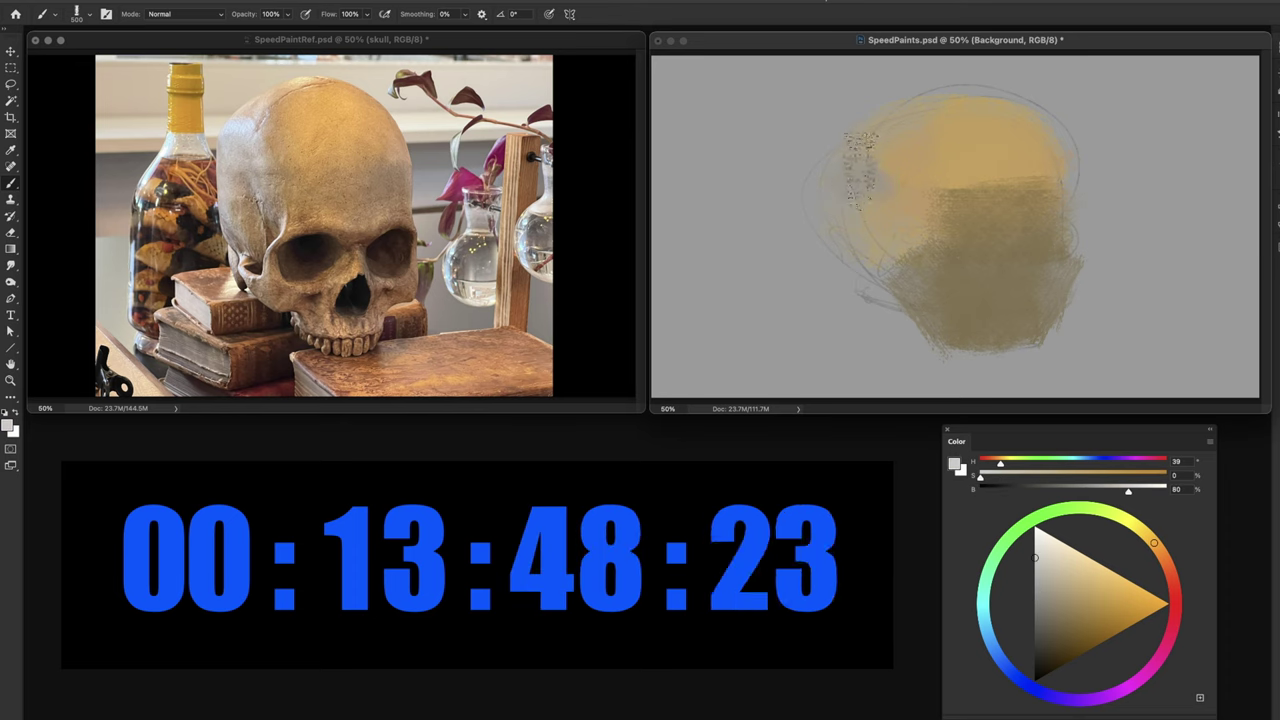
{"action": "left_click_drag", "start_coordinate": [842, 180], "coordinate": [868, 168]}
{"action": "key", "text": "["}
{"action": "key", "text": "["}
{"action": "key", "text": "["}
{"action": "key", "text": "["}
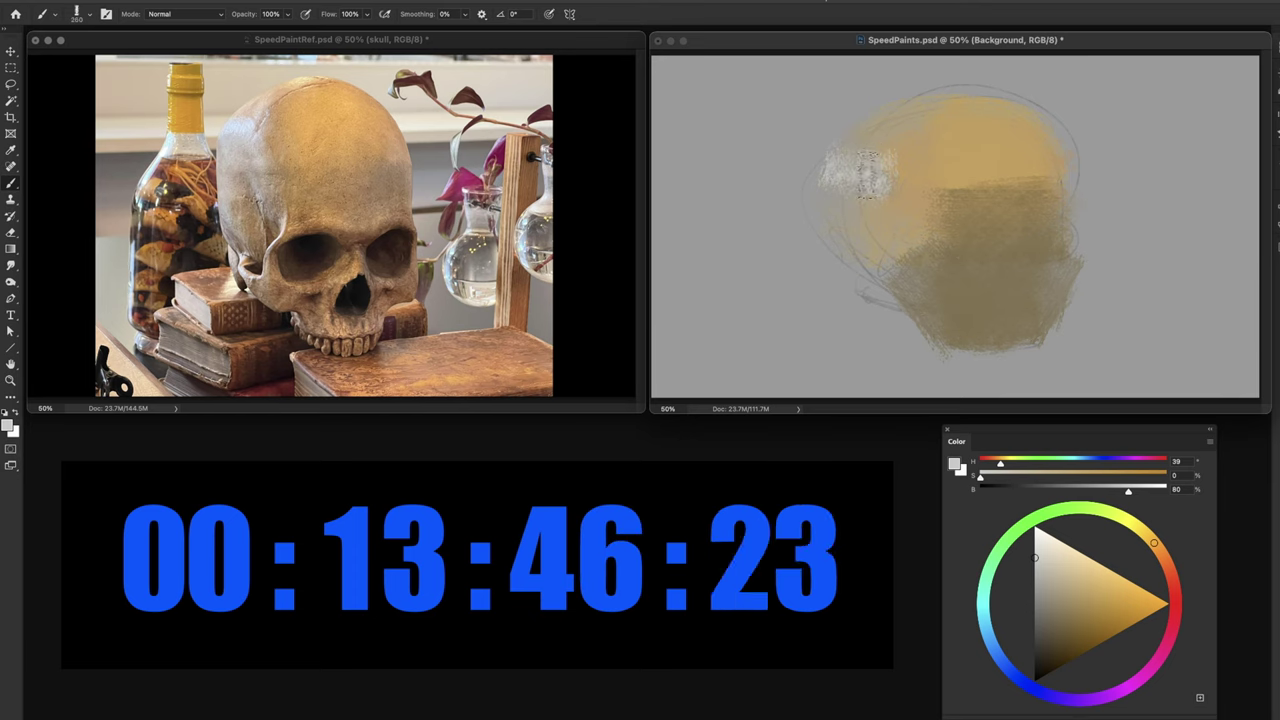
{"action": "mouse_move", "coordinate": [864, 163]}
{"action": "left_mouse_down"}
{"action": "mouse_move", "coordinate": [878, 141]}
{"action": "mouse_move", "coordinate": [918, 212]}
{"action": "mouse_move", "coordinate": [930, 152]}
{"action": "mouse_move", "coordinate": [960, 226]}
{"action": "mouse_move", "coordinate": [856, 290]}
{"action": "mouse_move", "coordinate": [922, 264]}
{"action": "left_mouse_up"}
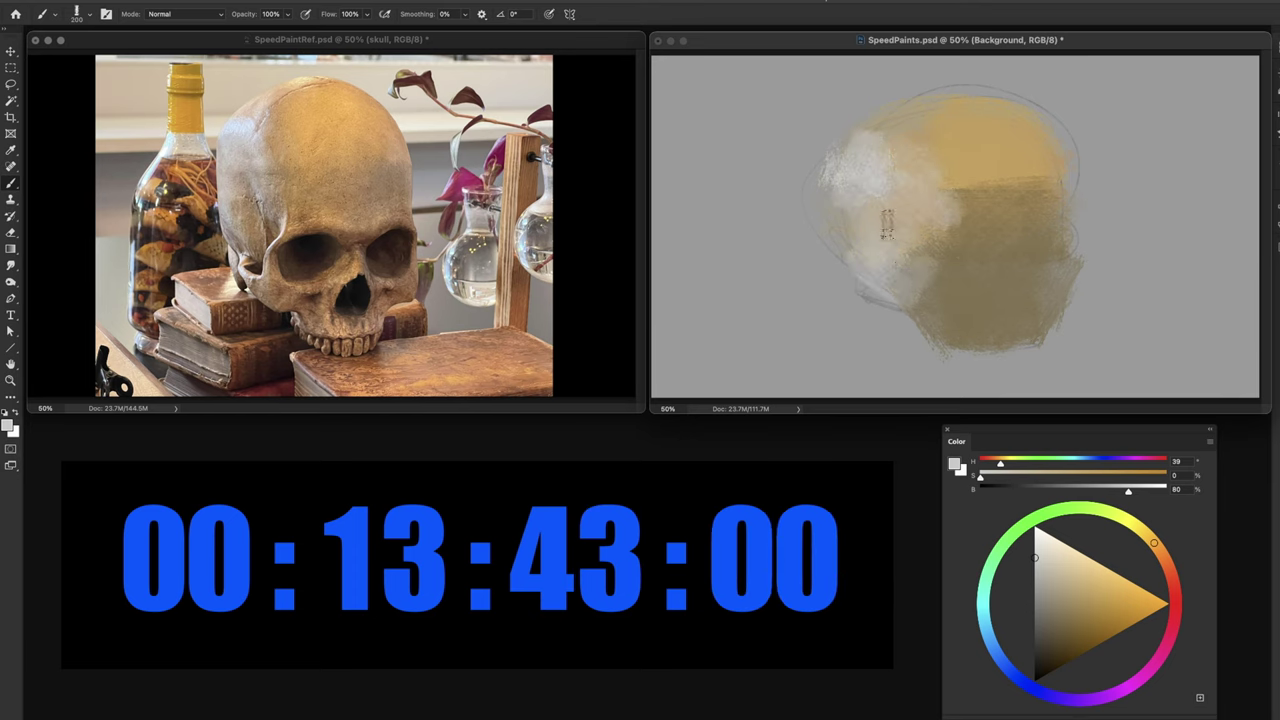
- Shade the eye band, lower face and jaw in dark reddish browns (H 22, S 45, B 34 and H 22, S 66, B 37)
{"action": "left_click_drag", "start_coordinate": [1034, 619], "coordinate": [1052, 627]}
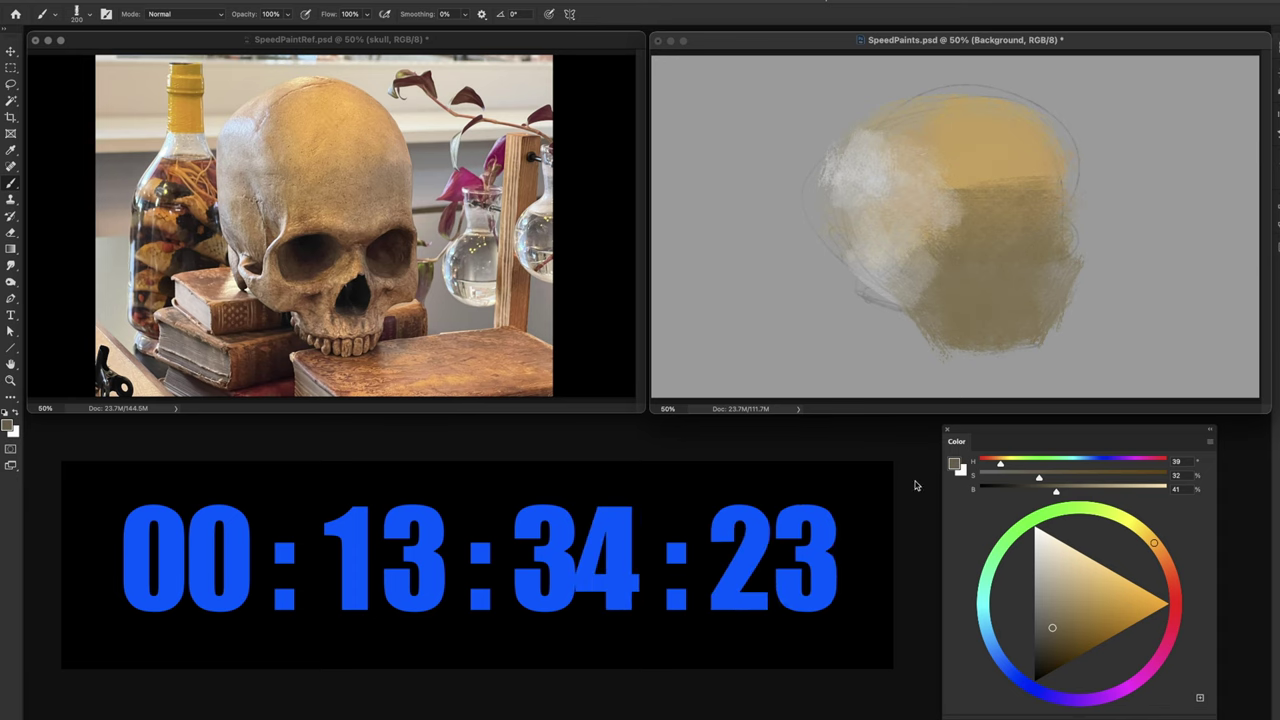
{"action": "left_click_drag", "start_coordinate": [1161, 555], "coordinate": [1169, 568]}
{"action": "left_click", "coordinate": [1057, 638]}
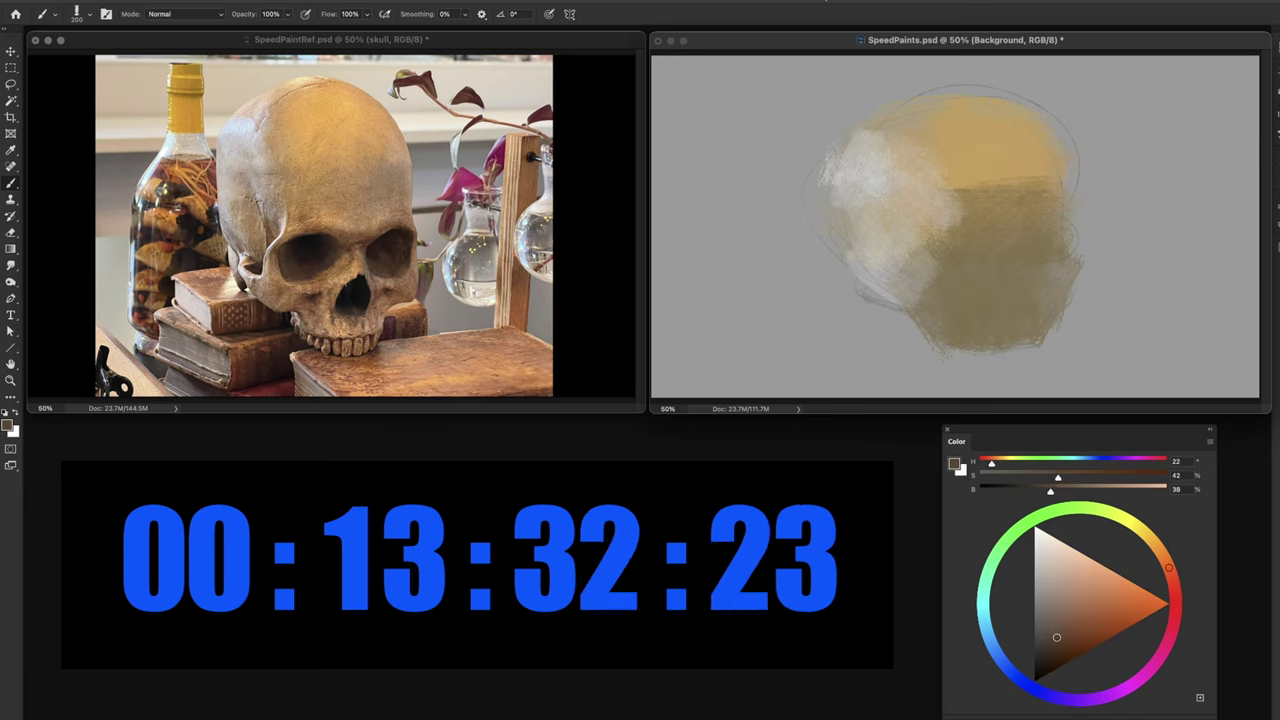
{"action": "left_click_drag", "start_coordinate": [1057, 638], "coordinate": [1055, 641]}
{"action": "mouse_move", "coordinate": [952, 245]}
{"action": "left_mouse_down"}
{"action": "mouse_move", "coordinate": [1029, 251]}
{"action": "mouse_move", "coordinate": [926, 236]}
{"action": "mouse_move", "coordinate": [1074, 236]}
{"action": "left_mouse_up"}
{"action": "mouse_move", "coordinate": [945, 255]}
{"action": "left_mouse_down"}
{"action": "mouse_move", "coordinate": [1004, 273]}
{"action": "mouse_move", "coordinate": [926, 318]}
{"action": "left_mouse_up"}
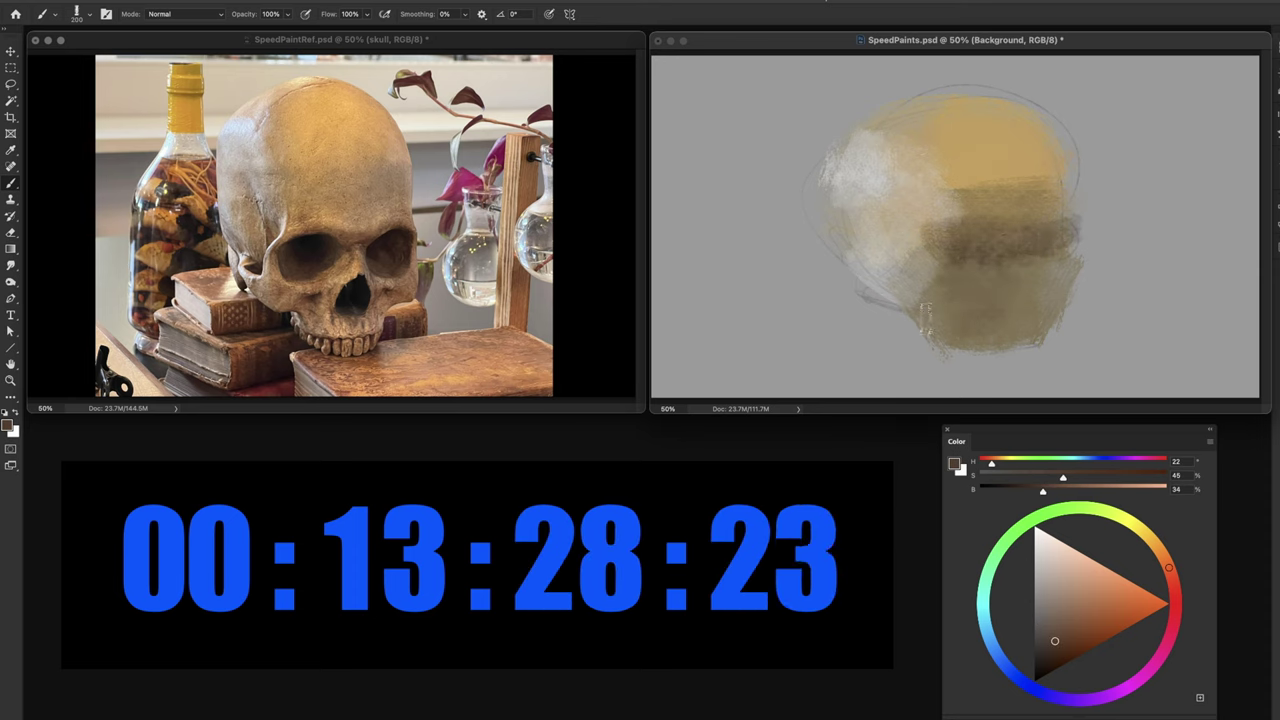
{"action": "left_click", "coordinate": [1067, 643]}
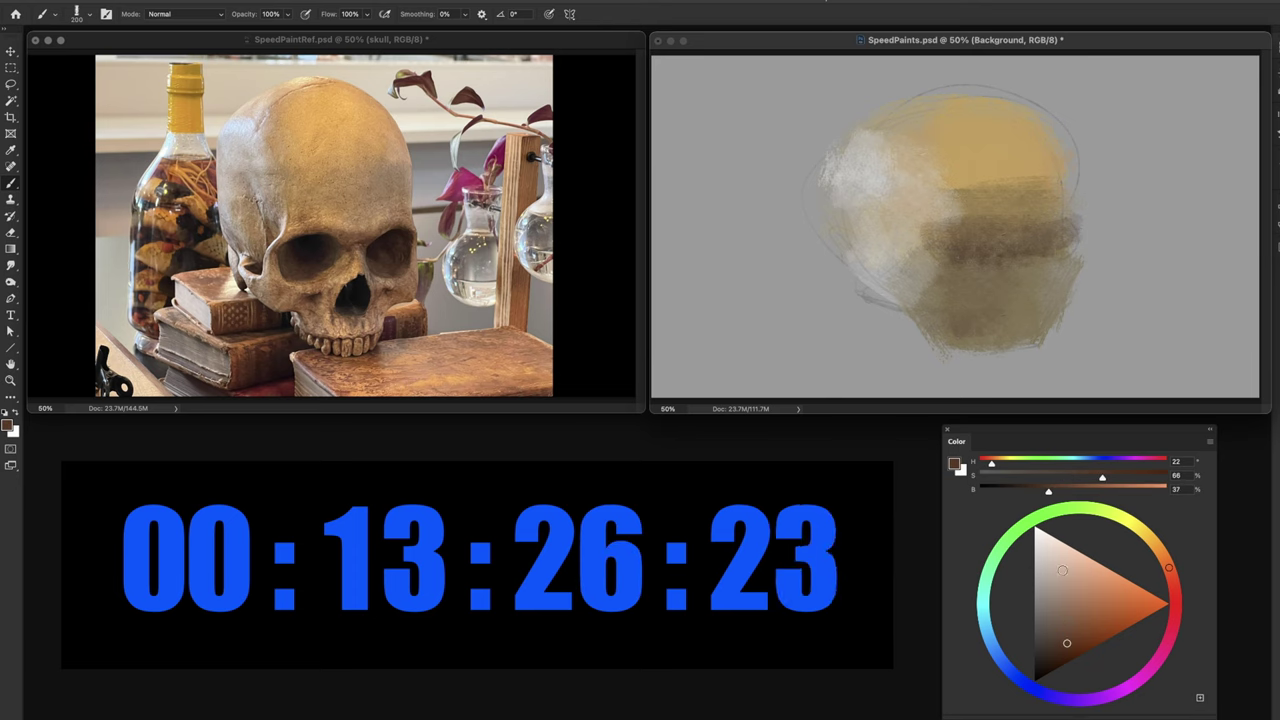
{"action": "mouse_move", "coordinate": [955, 251]}
{"action": "left_mouse_down"}
{"action": "mouse_move", "coordinate": [1031, 270]}
{"action": "mouse_move", "coordinate": [971, 289]}
{"action": "mouse_move", "coordinate": [1000, 350]}
{"action": "mouse_move", "coordinate": [1035, 360]}
{"action": "mouse_move", "coordinate": [1070, 270]}
{"action": "mouse_move", "coordinate": [1058, 235]}
{"action": "left_mouse_up"}
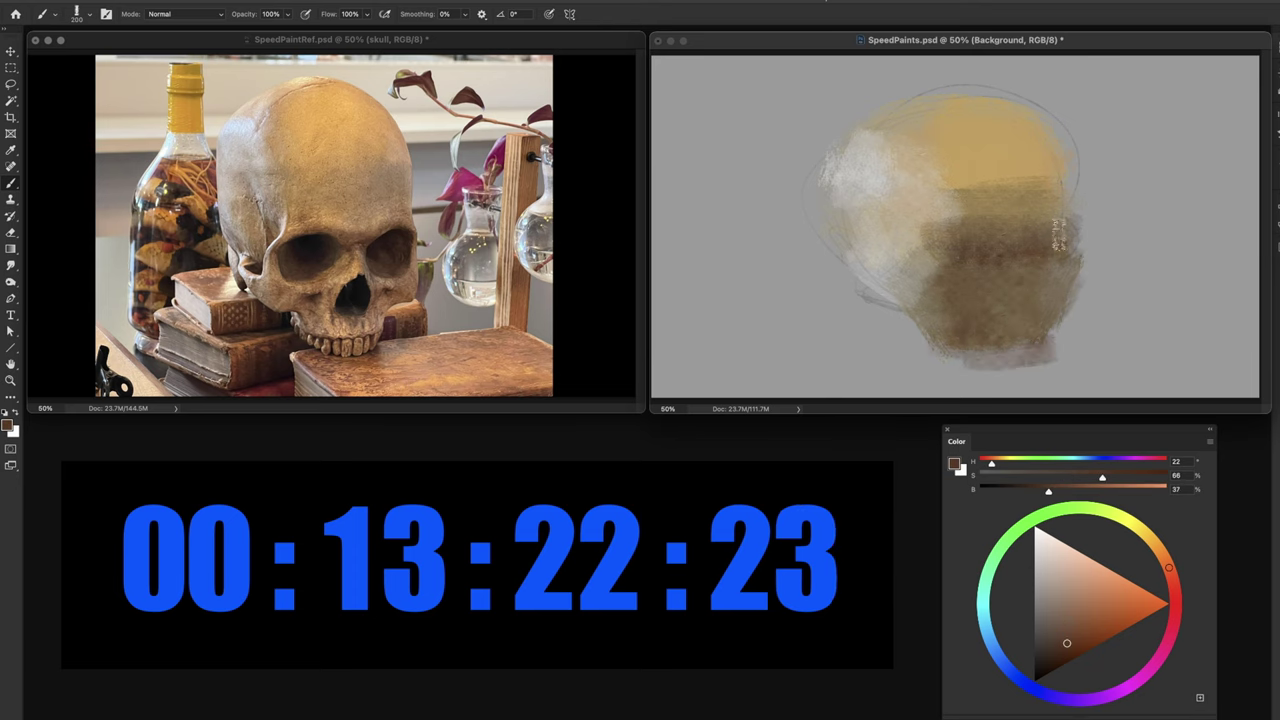
- Paint the eye sockets, nasal cavity and the shadow along the jaw in very dark brown (H 22, S 58, B 17)
{"action": "left_click_drag", "start_coordinate": [1062, 640], "coordinate": [1047, 663]}
{"action": "mouse_move", "coordinate": [986, 277]}
{"action": "left_mouse_down"}
{"action": "mouse_move", "coordinate": [962, 272]}
{"action": "mouse_move", "coordinate": [1055, 272]}
{"action": "mouse_move", "coordinate": [1030, 274]}
{"action": "left_mouse_up"}
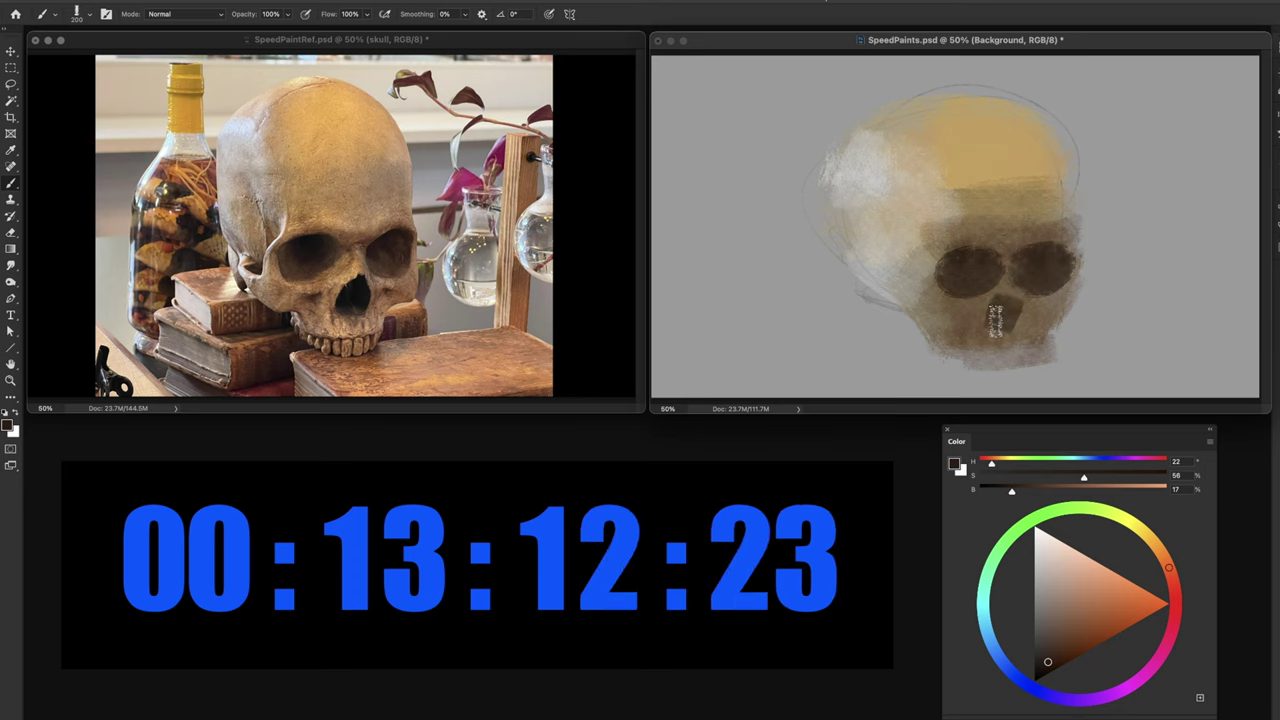
{"action": "mouse_move", "coordinate": [995, 320]}
{"action": "left_mouse_down"}
{"action": "mouse_move", "coordinate": [1011, 312]}
{"action": "mouse_move", "coordinate": [992, 314]}
{"action": "mouse_move", "coordinate": [979, 366]}
{"action": "mouse_move", "coordinate": [1060, 330]}
{"action": "left_mouse_up"}
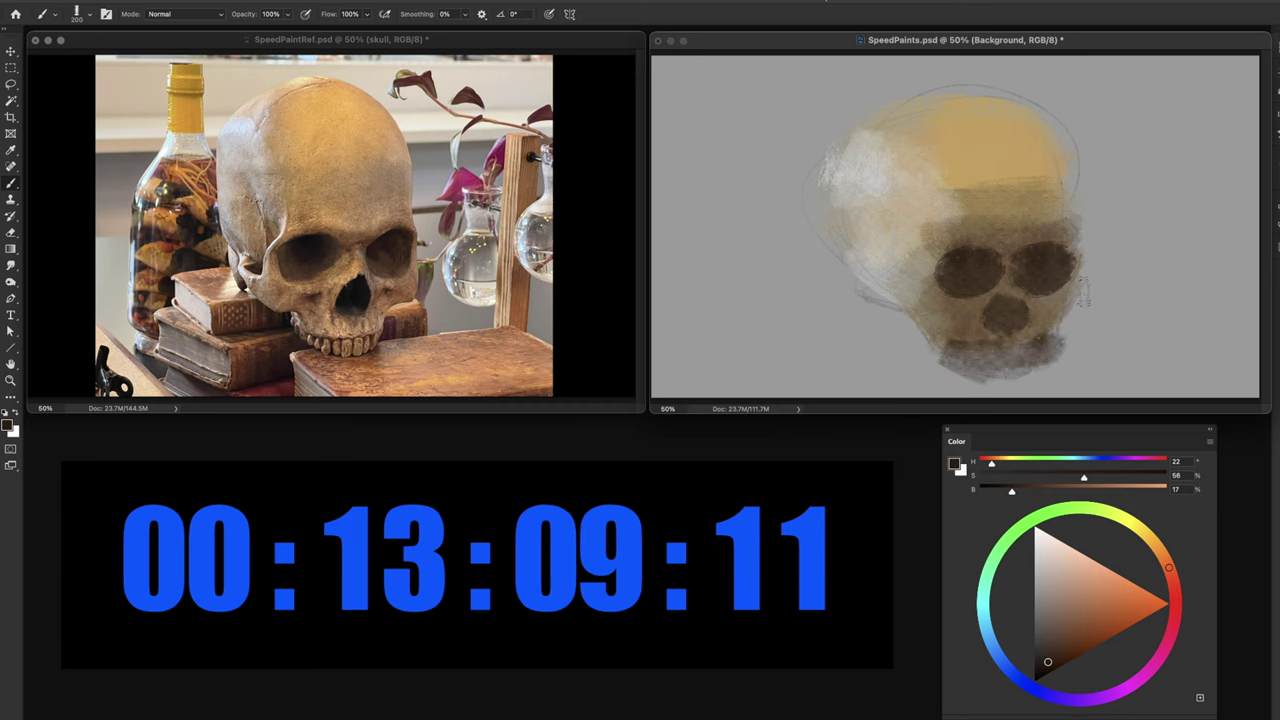
- Repaint the lower jaw with brown sampled beside the nose and refine the eye sockets with their own sampled dark brown
{"action": "left_click", "coordinate": [964, 310], "text": "alt"}
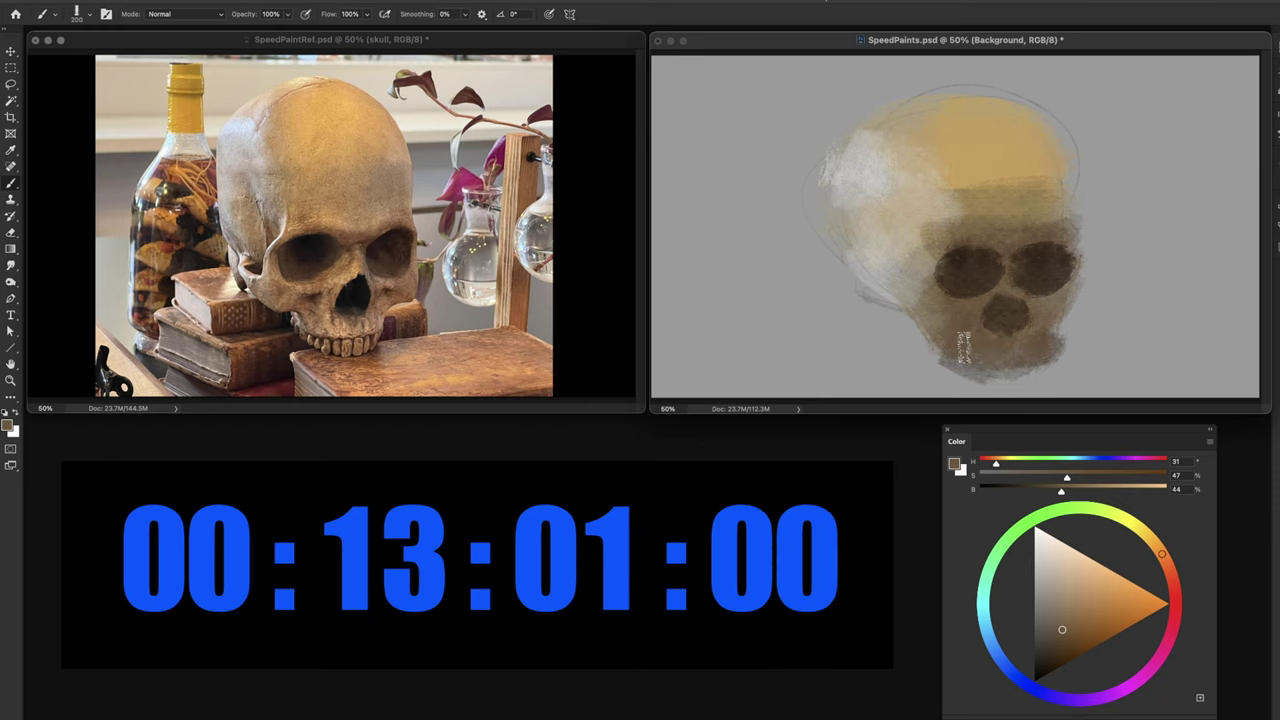
{"action": "left_click", "coordinate": [964, 252], "text": "alt"}
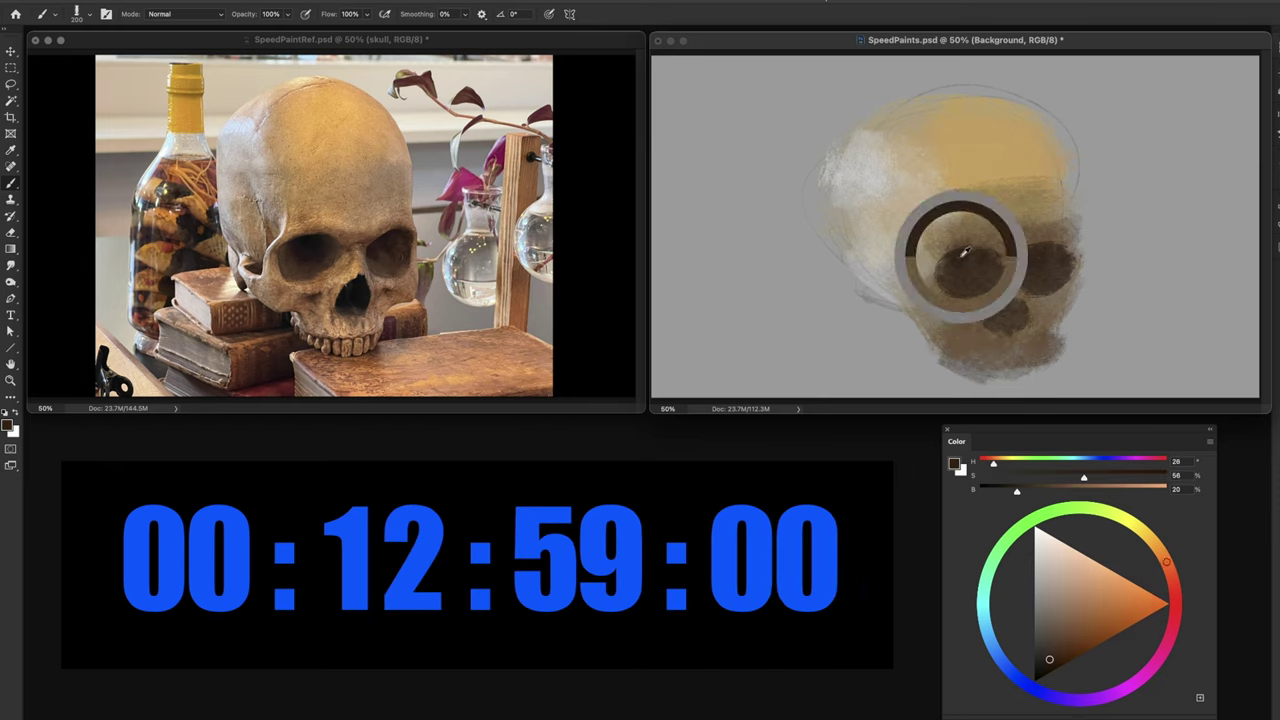
{"action": "key", "text": "["}
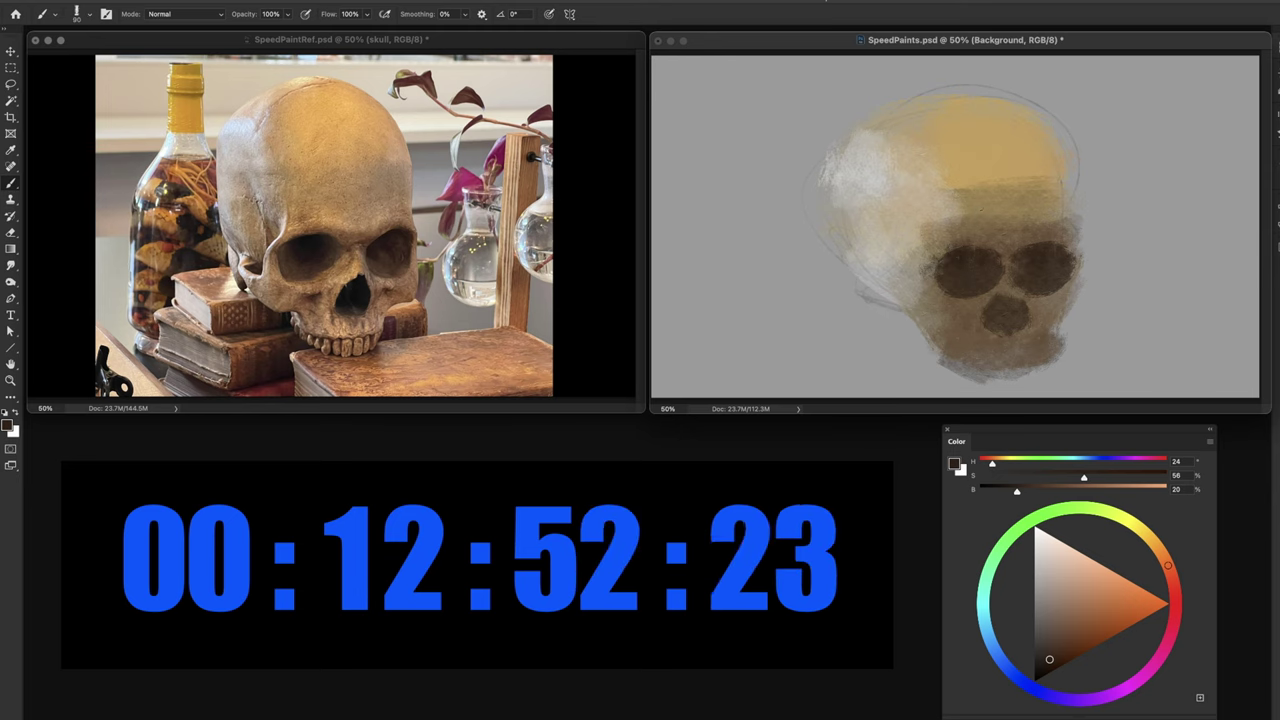
- Blend short strokes of brown sampled above the eye socket into the forehead and upper cranium with a size 90 brush
{"action": "left_click", "coordinate": [983, 223], "text": "alt"}
{"action": "mouse_move", "coordinate": [990, 196]}
{"action": "left_mouse_down"}
{"action": "mouse_move", "coordinate": [946, 183]}
{"action": "mouse_move", "coordinate": [1029, 168]}
{"action": "left_mouse_up"}
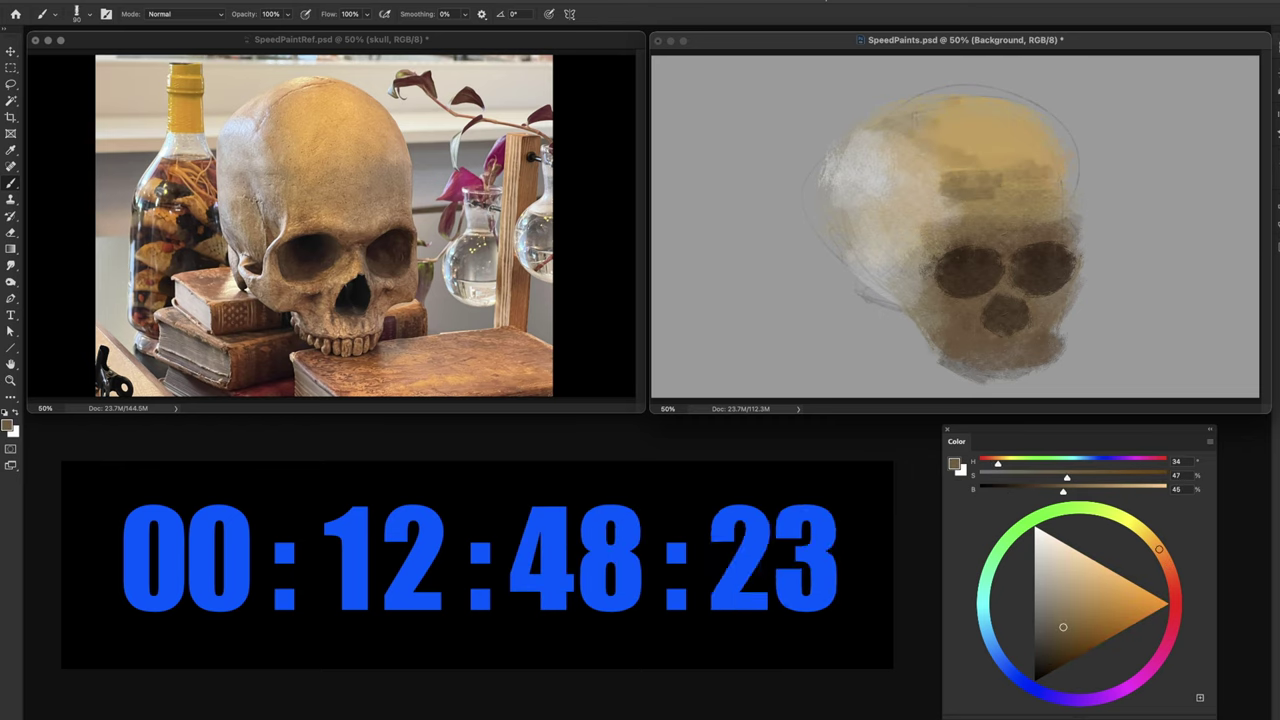
{"action": "left_click_drag", "start_coordinate": [955, 96], "coordinate": [908, 108]}
- Paint the crown, nose bridge and cheeks in sampled tan (H 38, S 54, B 77) and restate the nasal cavity in dark brown (H 30, S 54, B 16)
{"action": "left_click", "coordinate": [957, 122], "text": "alt"}
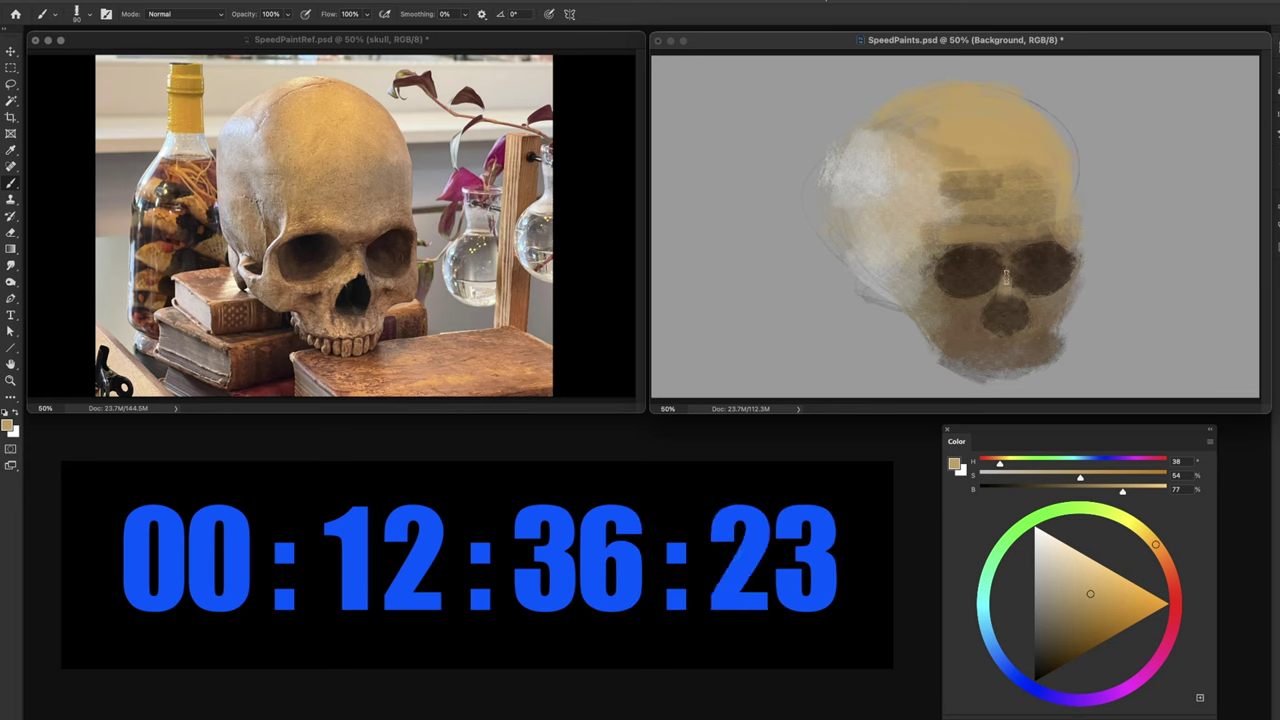
{"action": "mouse_move", "coordinate": [1030, 293]}
{"action": "left_mouse_down"}
{"action": "mouse_move", "coordinate": [985, 318]}
{"action": "mouse_move", "coordinate": [994, 342]}
{"action": "left_mouse_up"}
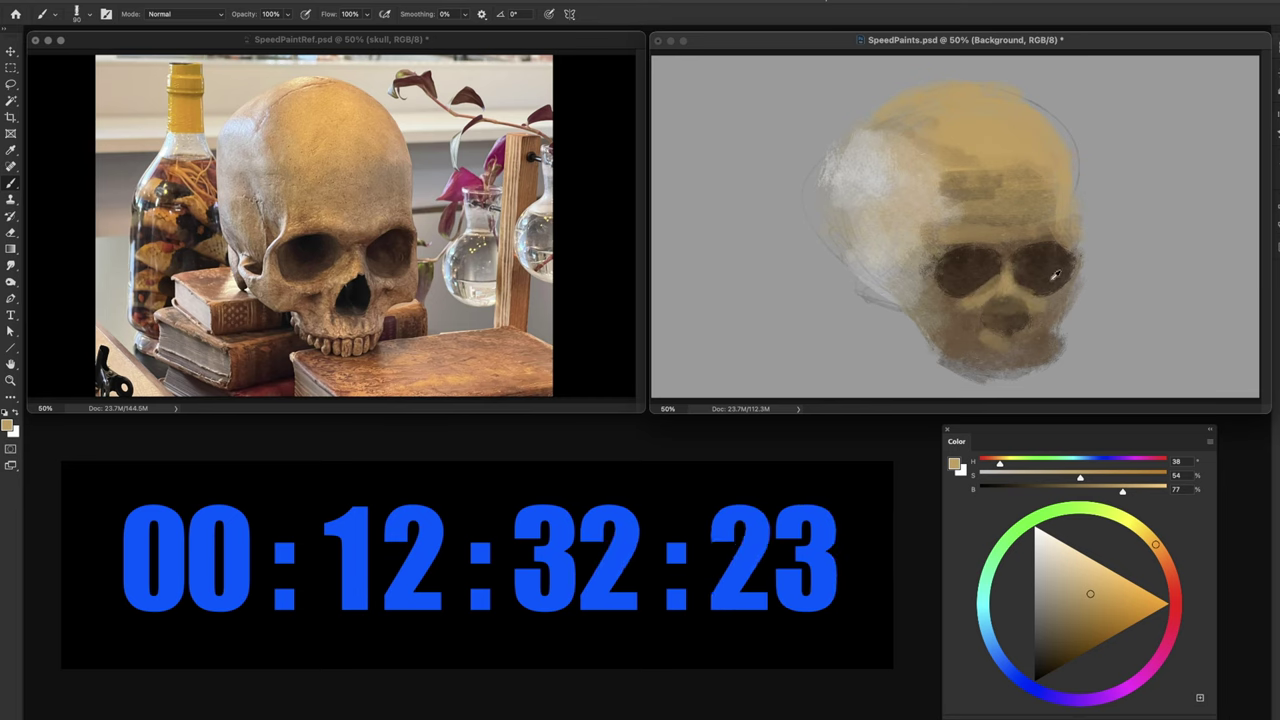
{"action": "left_click", "coordinate": [1036, 258], "text": "alt"}
{"action": "left_click", "coordinate": [1005, 312], "text": "alt"}
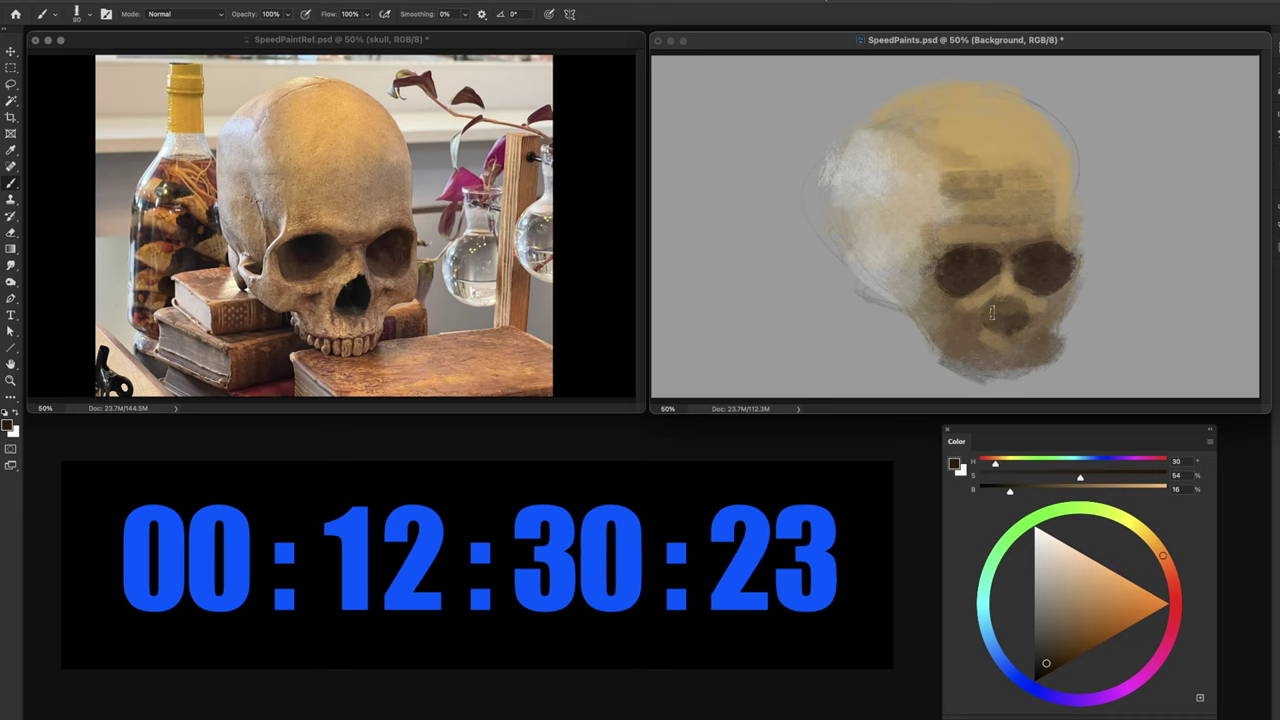
{"action": "mouse_move", "coordinate": [1000, 310]}
{"action": "left_mouse_down"}
{"action": "mouse_move", "coordinate": [1000, 330]}
{"action": "mouse_move", "coordinate": [1007, 314]}
{"action": "left_mouse_up"}
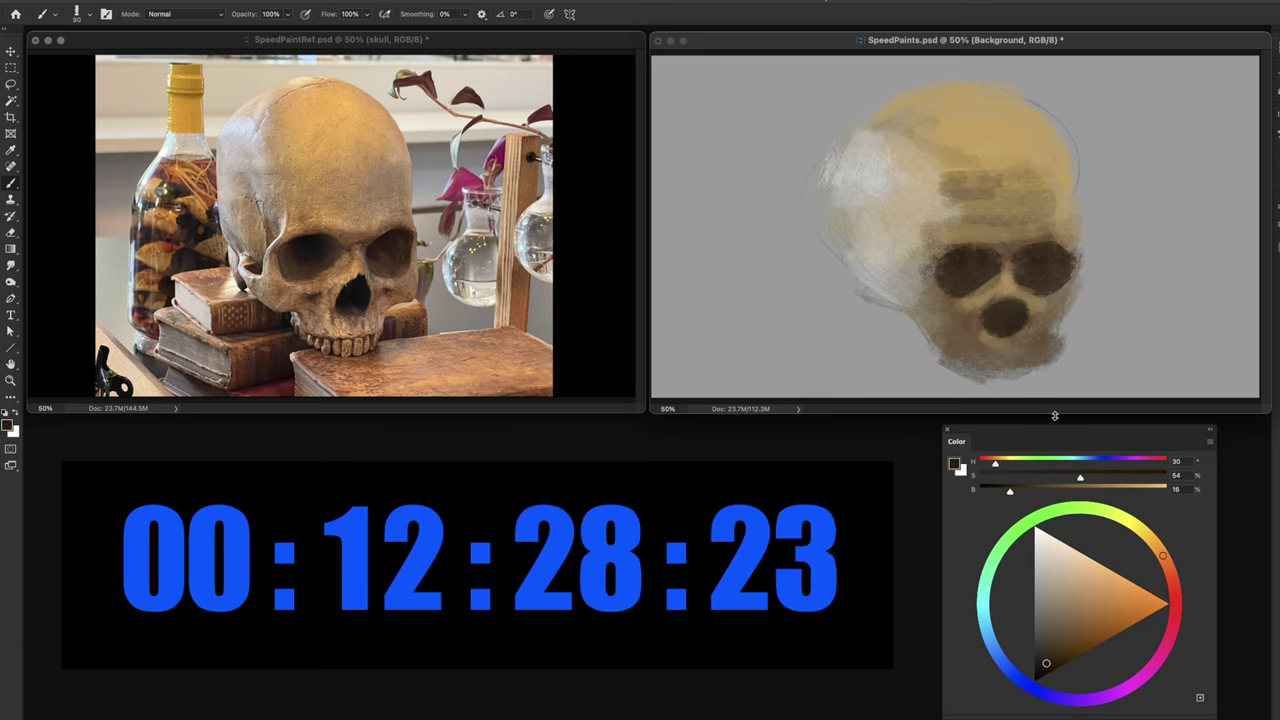
- Reshape the edges of the nasal cavity and repaint the upper jaw with tan sampled near the nose (H 38, S 47, B 59)
{"action": "left_click", "coordinate": [997, 290], "text": "alt"}
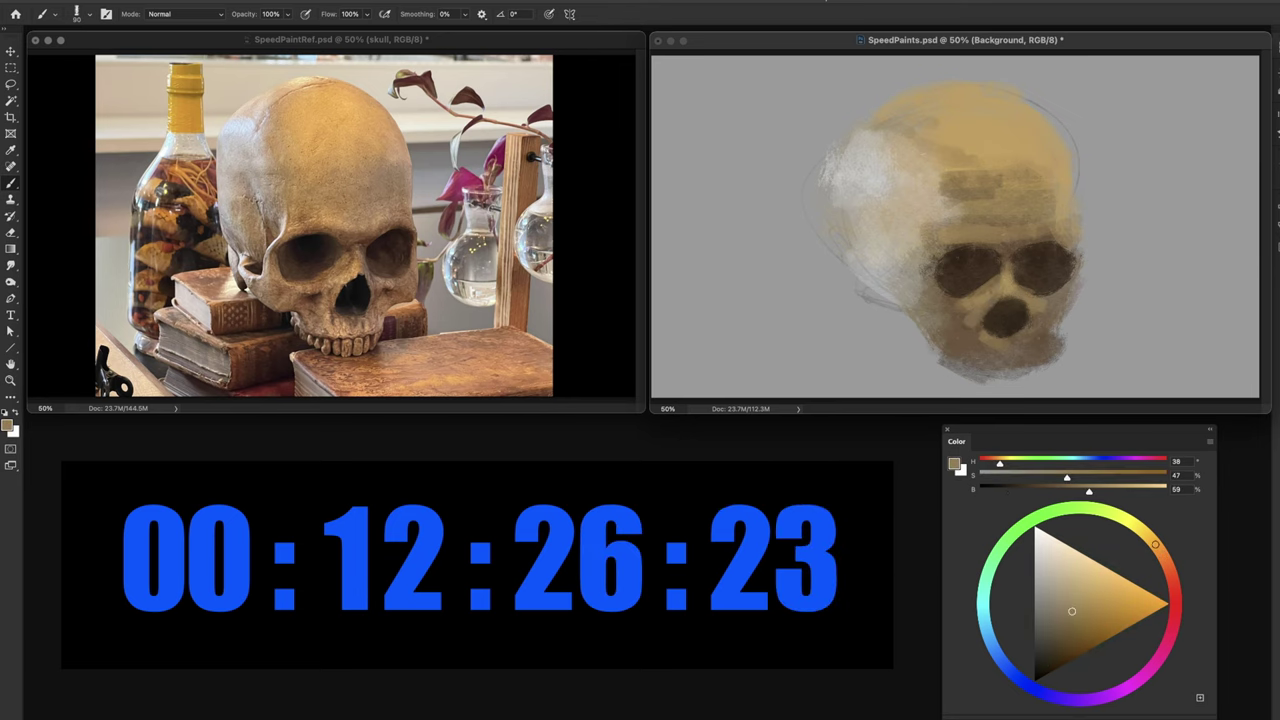
{"action": "left_click_drag", "start_coordinate": [1016, 300], "coordinate": [1038, 322]}
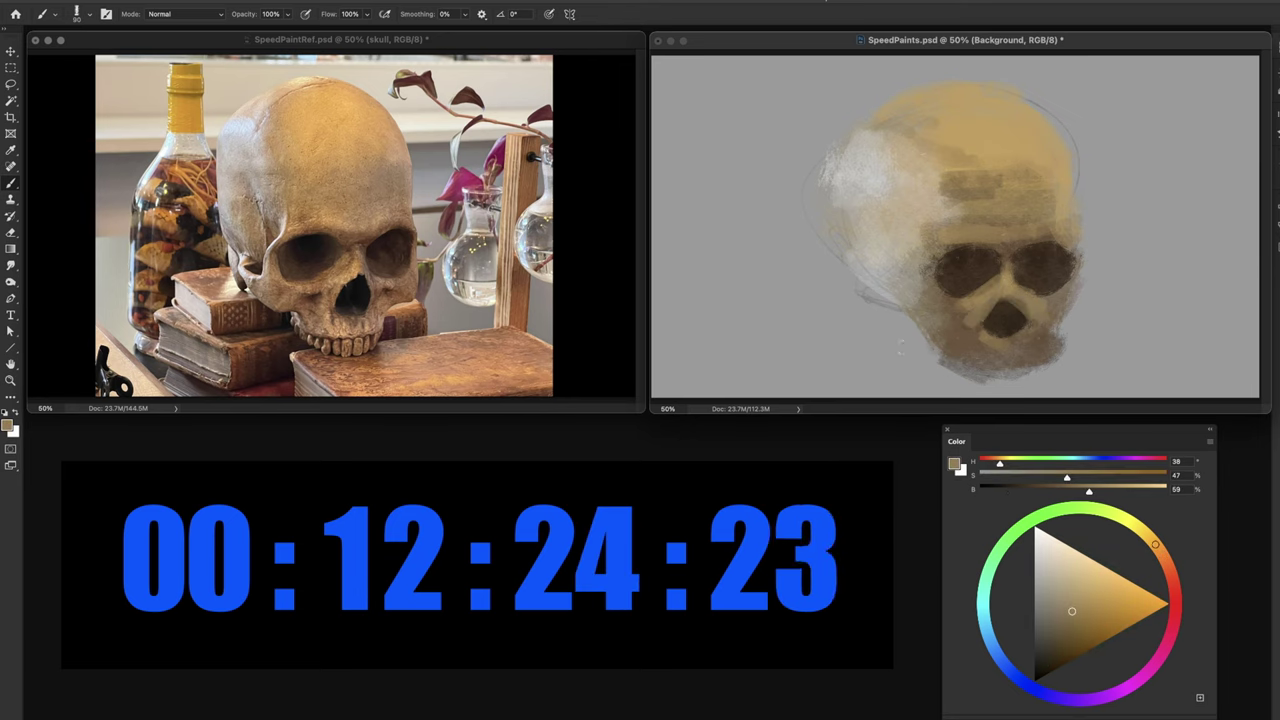
{"action": "left_click_drag", "start_coordinate": [948, 352], "coordinate": [1047, 369]}
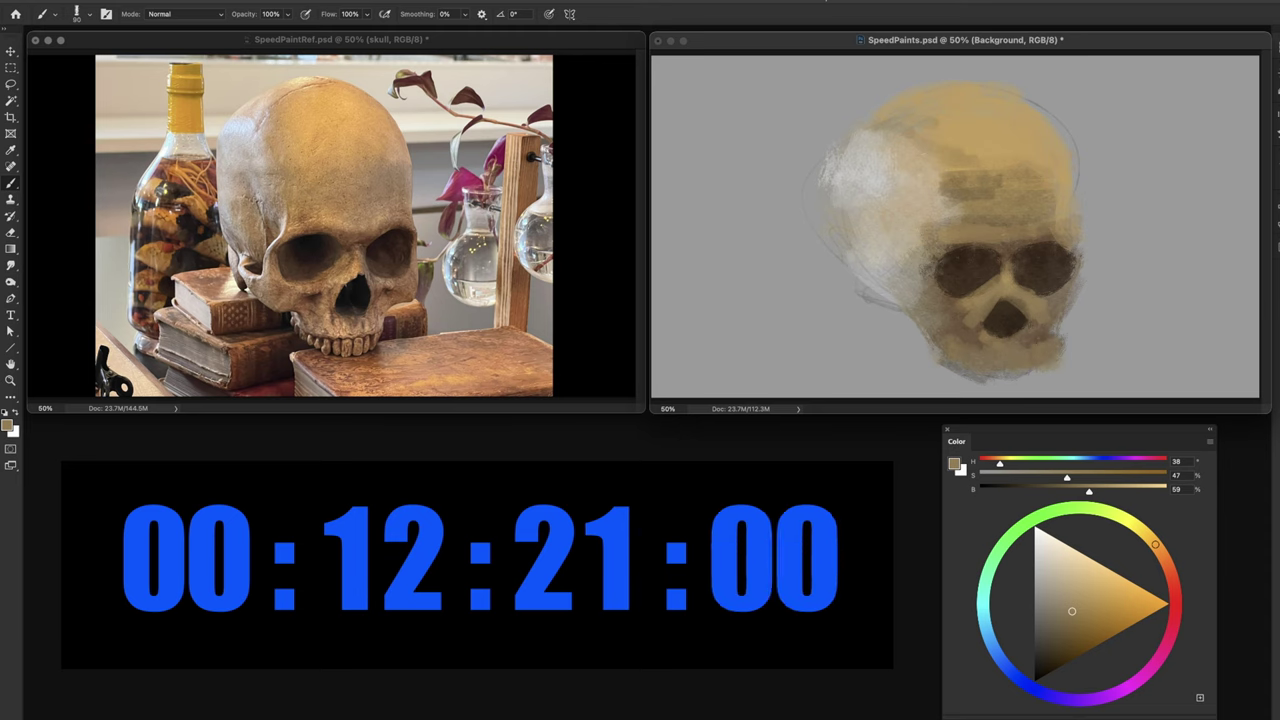
- Paint dark brown shadows along the skull's base behind the cheekbone and stroke sampled greyish tan (H 41, S 29, B 64) down the cranium's side
{"action": "left_click", "coordinate": [970, 262], "text": "alt"}
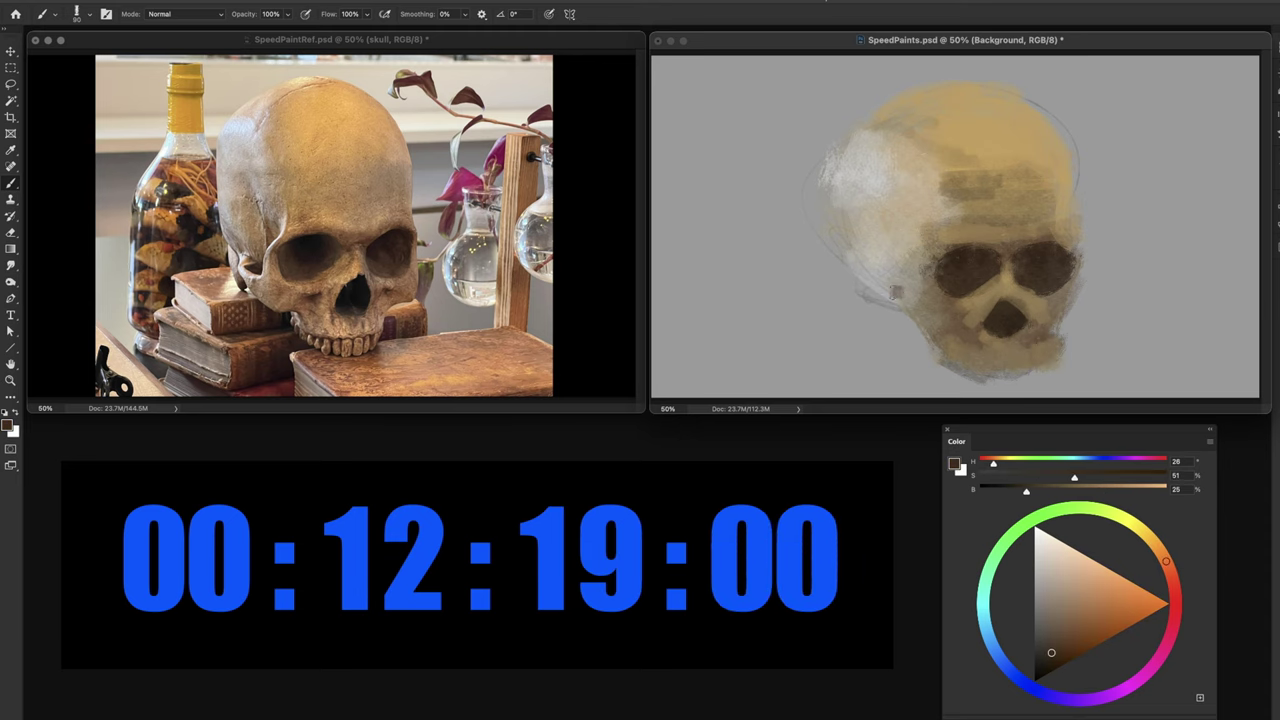
{"action": "mouse_move", "coordinate": [895, 291]}
{"action": "left_mouse_down"}
{"action": "mouse_move", "coordinate": [882, 293]}
{"action": "mouse_move", "coordinate": [910, 292]}
{"action": "mouse_move", "coordinate": [838, 252]}
{"action": "left_mouse_up"}
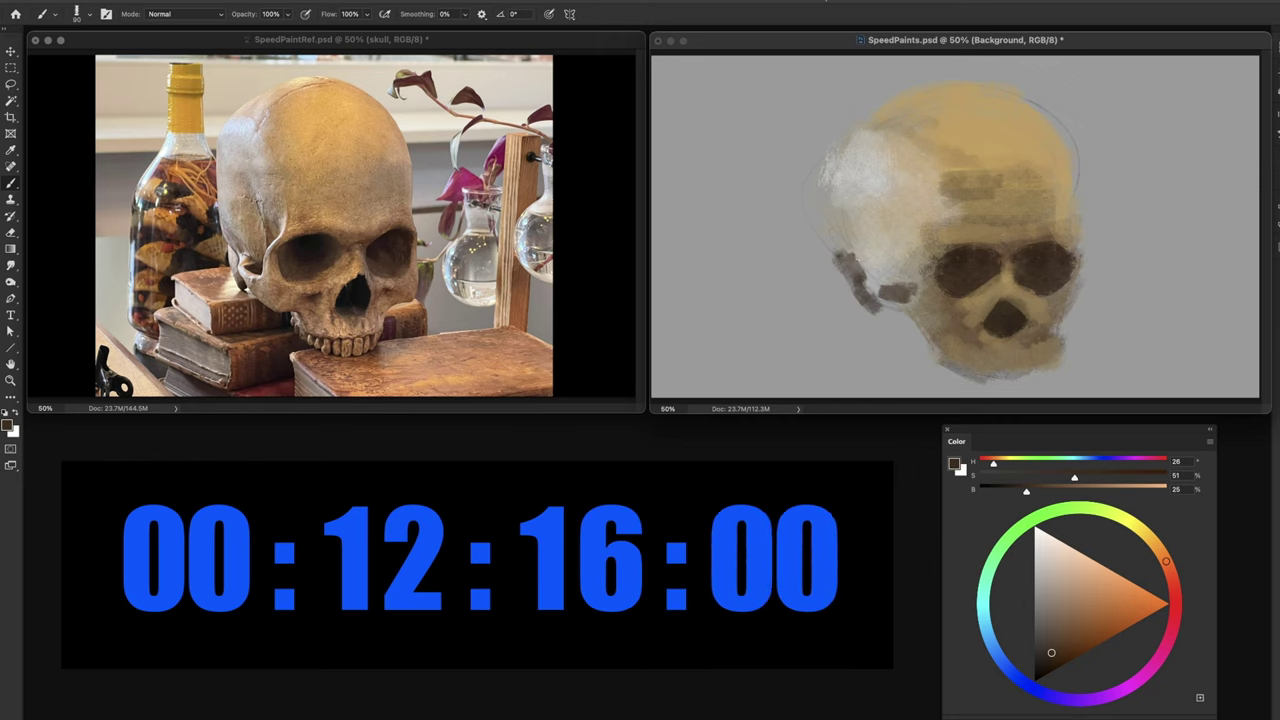
{"action": "left_click", "coordinate": [922, 246], "text": "alt"}
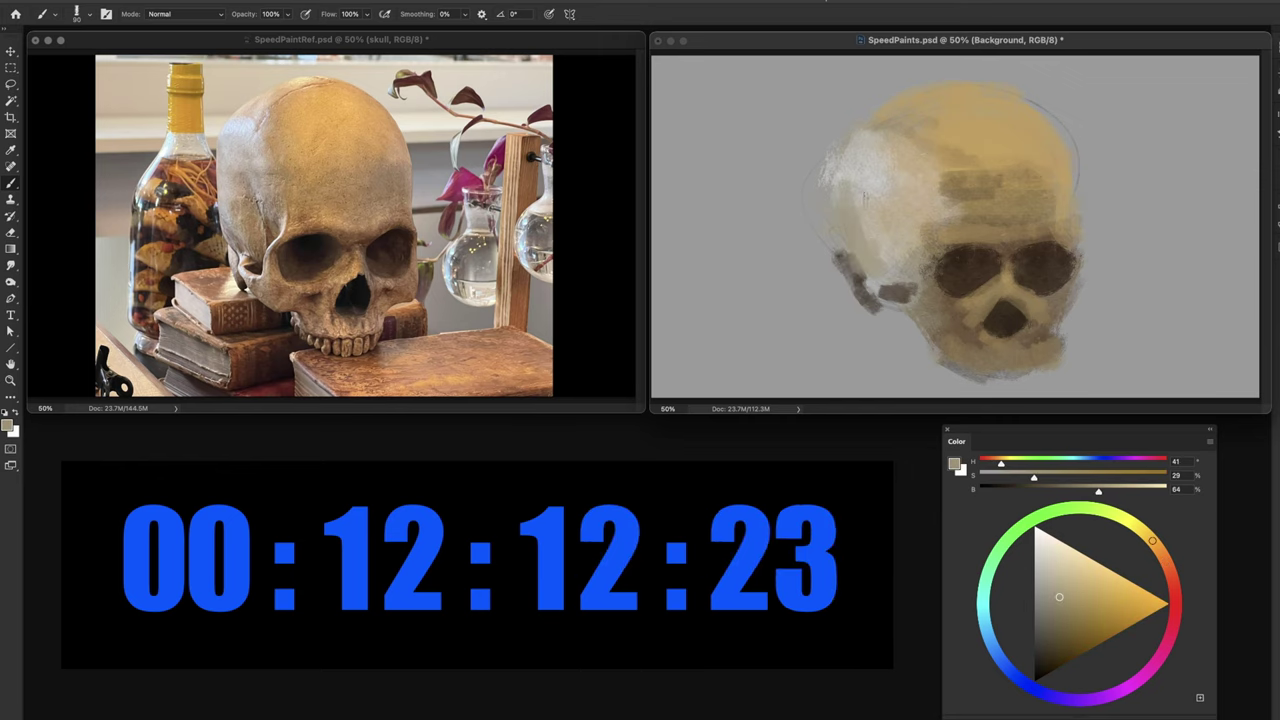
{"action": "left_click_drag", "start_coordinate": [866, 198], "coordinate": [880, 266]}
{"action": "left_click_drag", "start_coordinate": [904, 214], "coordinate": [910, 256]}
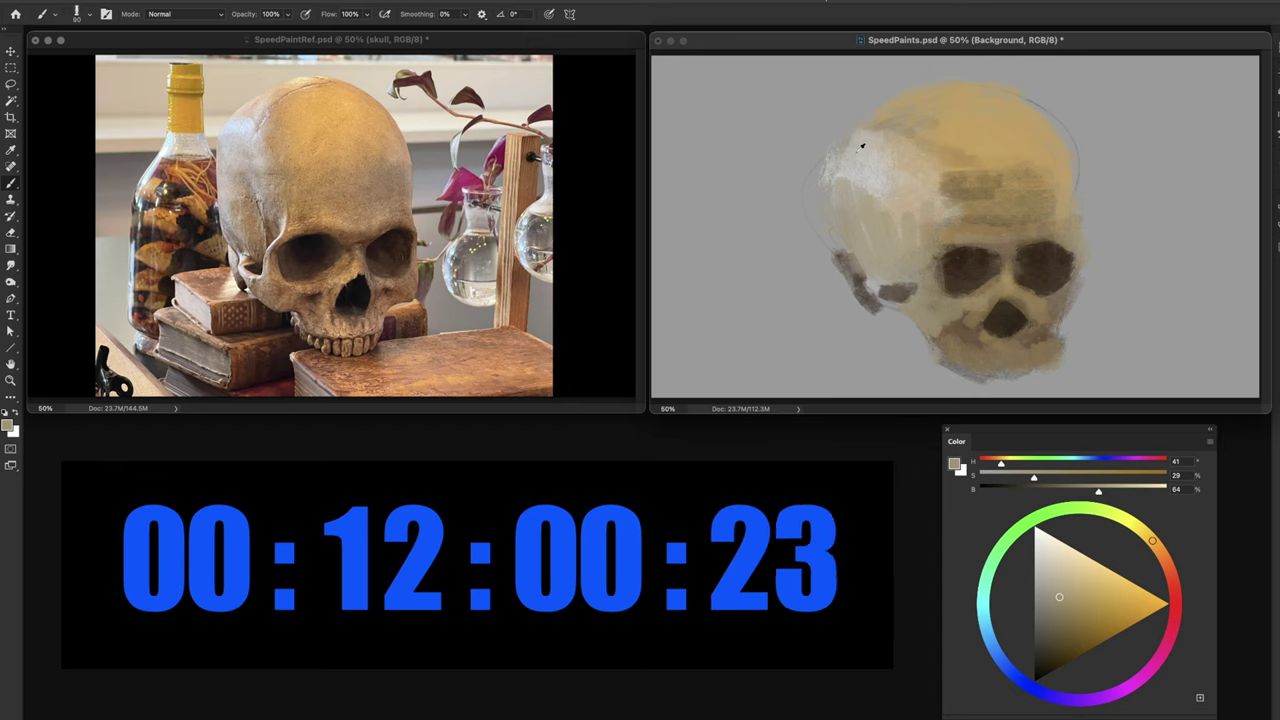
- Brush a light grey highlight (H 49, S 0, B 82) onto the upper side of the cranium
{"action": "left_click", "coordinate": [1040, 572]}
{"action": "left_click", "coordinate": [1031, 567]}
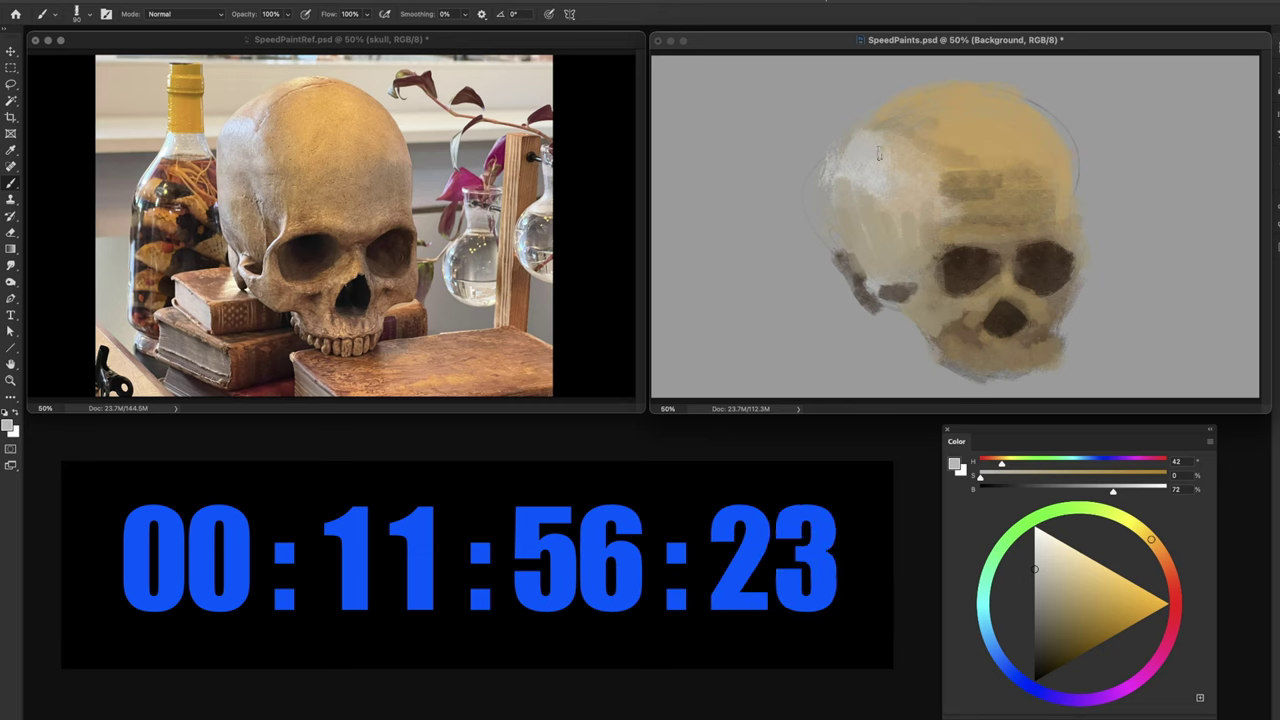
{"action": "left_click", "coordinate": [1034, 555]}
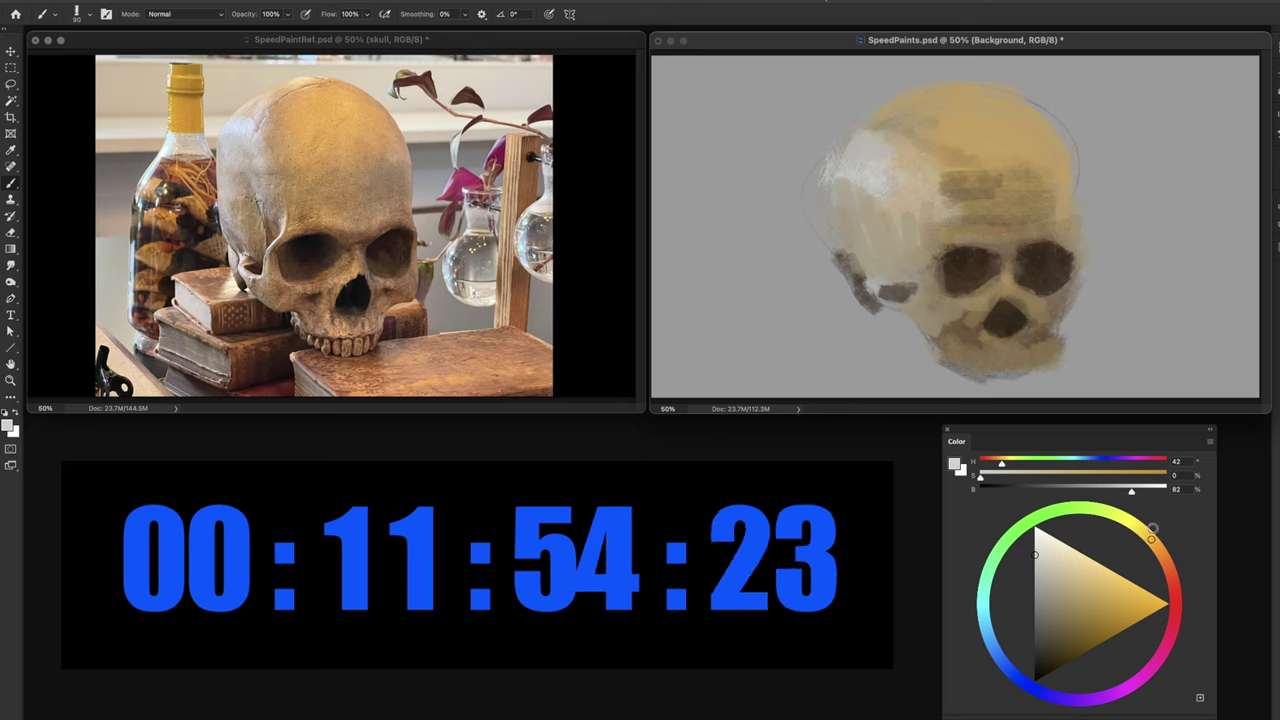
{"action": "left_click", "coordinate": [1128, 530]}
{"action": "mouse_move", "coordinate": [866, 142]}
{"action": "left_mouse_down"}
{"action": "mouse_move", "coordinate": [852, 156]}
{"action": "mouse_move", "coordinate": [916, 173]}
{"action": "left_mouse_up"}
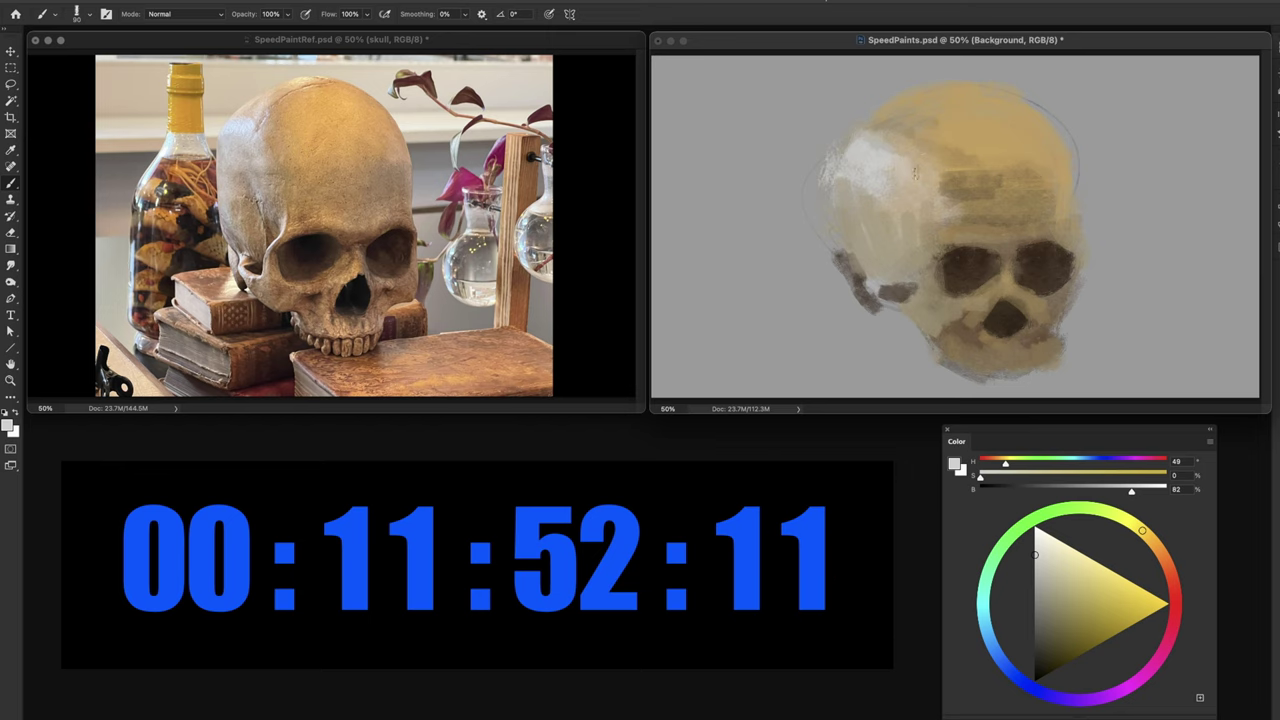
- Brighten the crown and upper forehead with a light golden yellow (H 38, S 55, B 92)
{"action": "left_click", "coordinate": [962, 118], "text": "alt"}
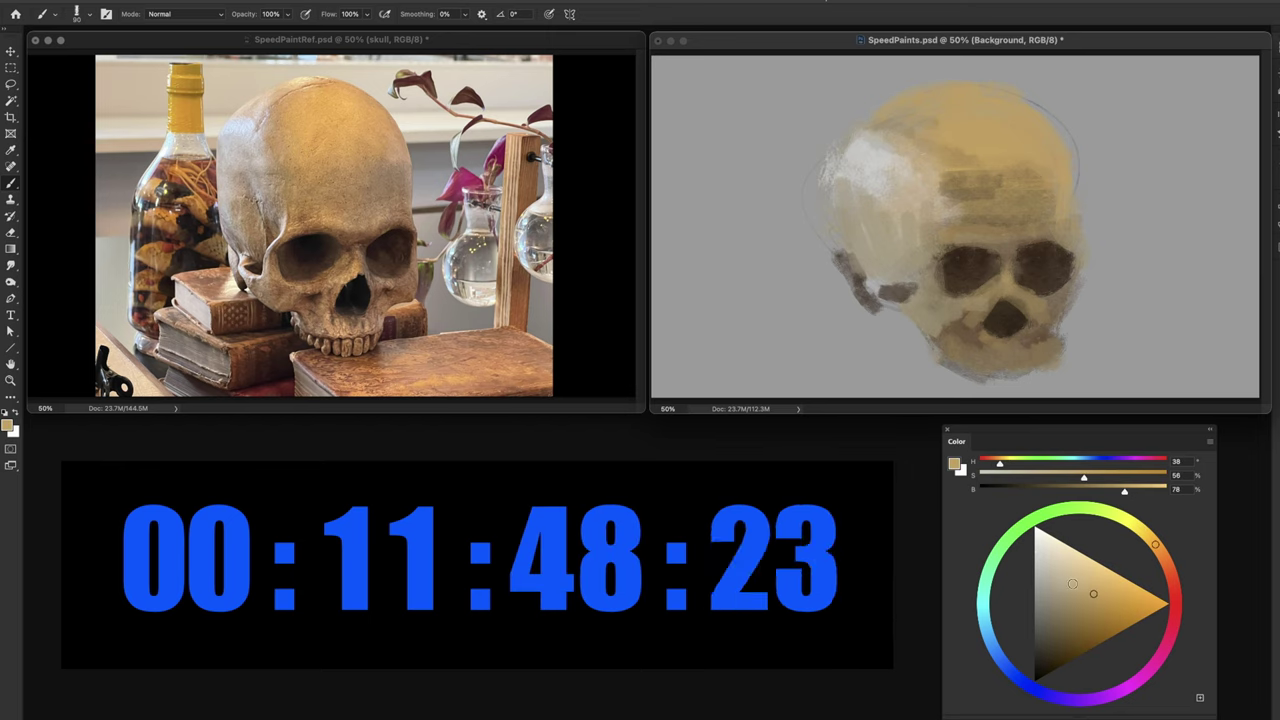
{"action": "left_click", "coordinate": [1103, 578]}
{"action": "mouse_move", "coordinate": [968, 124]}
{"action": "left_mouse_down"}
{"action": "mouse_move", "coordinate": [986, 140]}
{"action": "mouse_move", "coordinate": [998, 102]}
{"action": "left_mouse_up"}
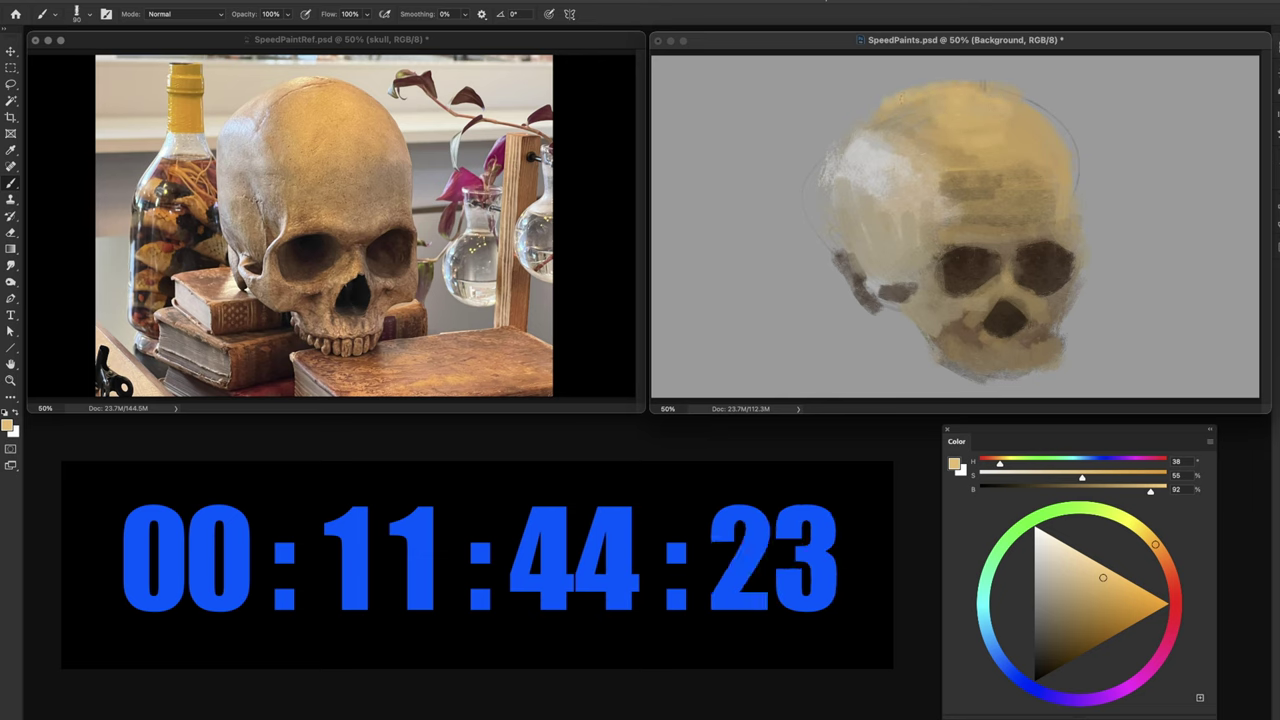
{"action": "left_click_drag", "start_coordinate": [991, 170], "coordinate": [1028, 146]}
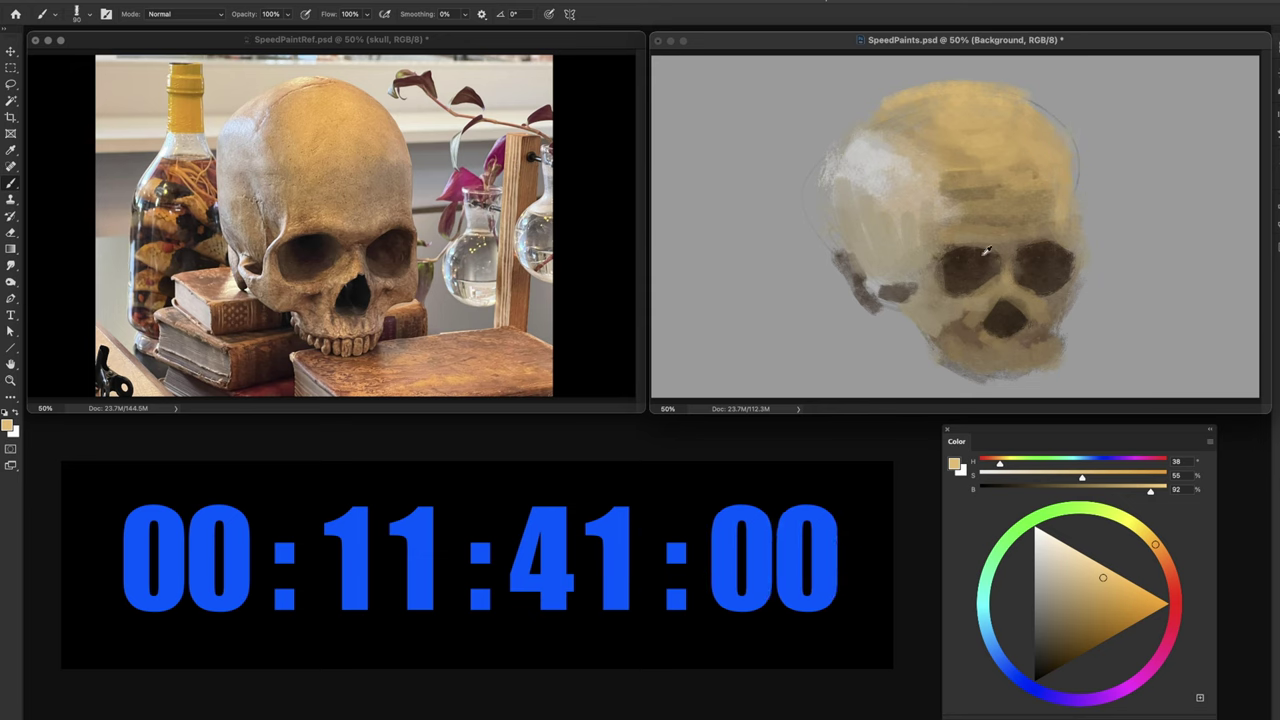
- Reshape the eye sockets with sampled browns, then deepen the sockets and nasal cavity with near-black brown (H 25, S 73, B 12)
{"action": "left_click", "coordinate": [1014, 241], "text": "alt"}
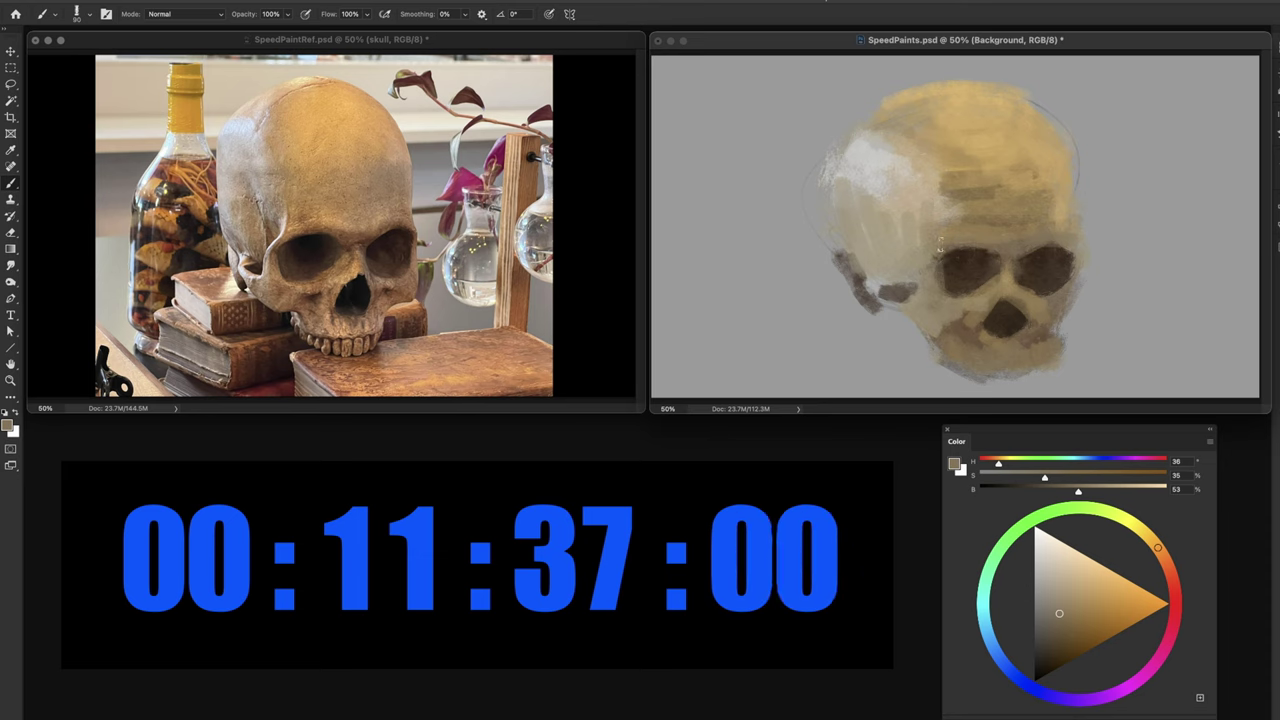
{"action": "left_click", "coordinate": [963, 258], "text": "alt"}
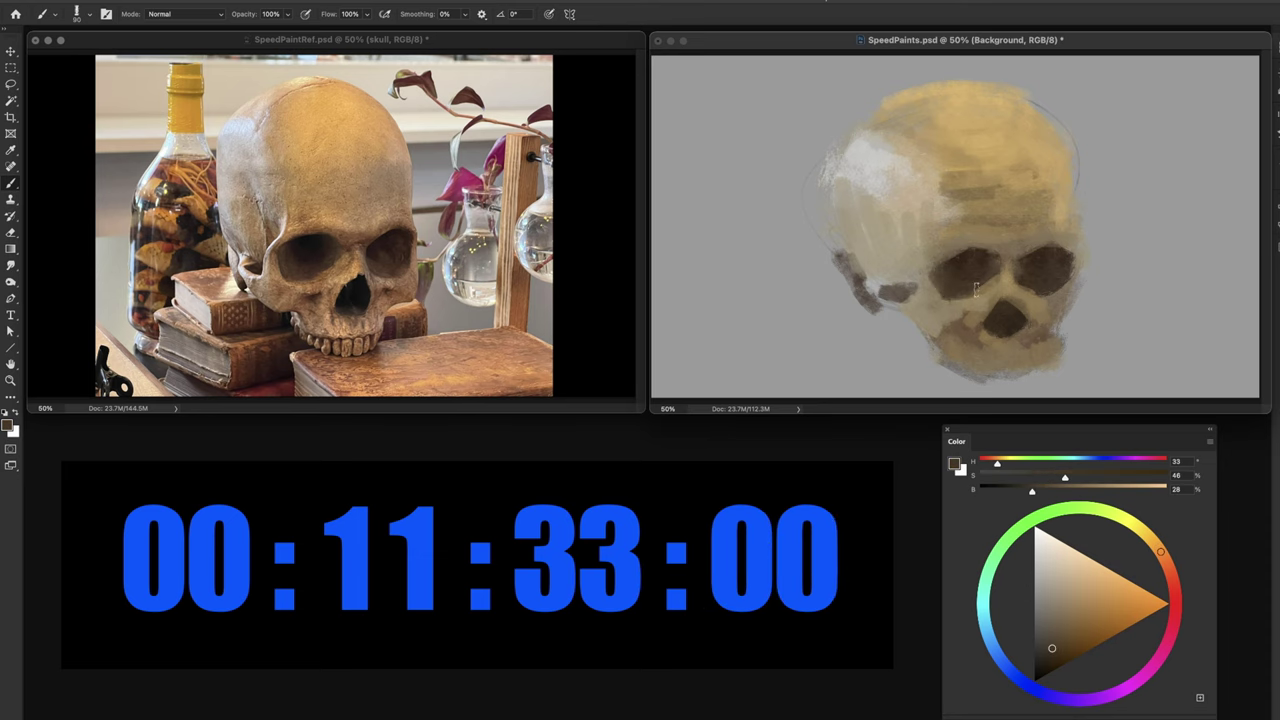
{"action": "left_click", "coordinate": [1040, 270], "text": "alt"}
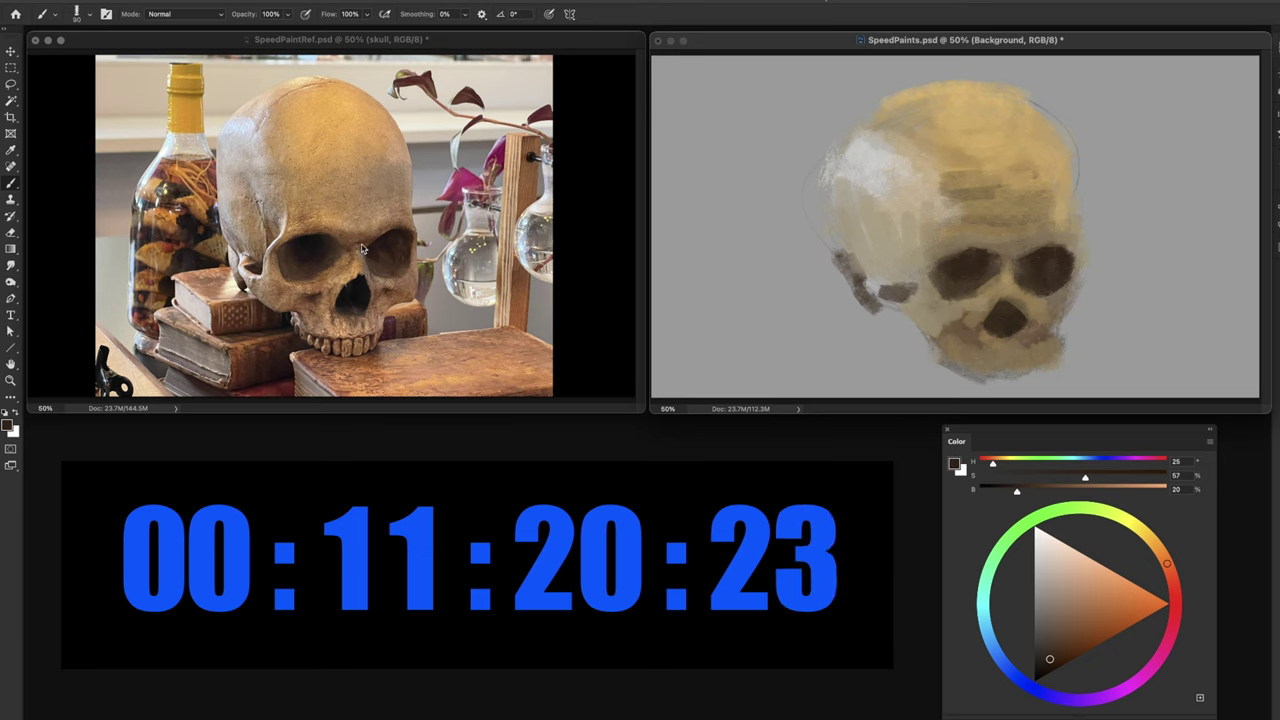
{"action": "left_click_drag", "start_coordinate": [1056, 645], "coordinate": [1047, 669]}
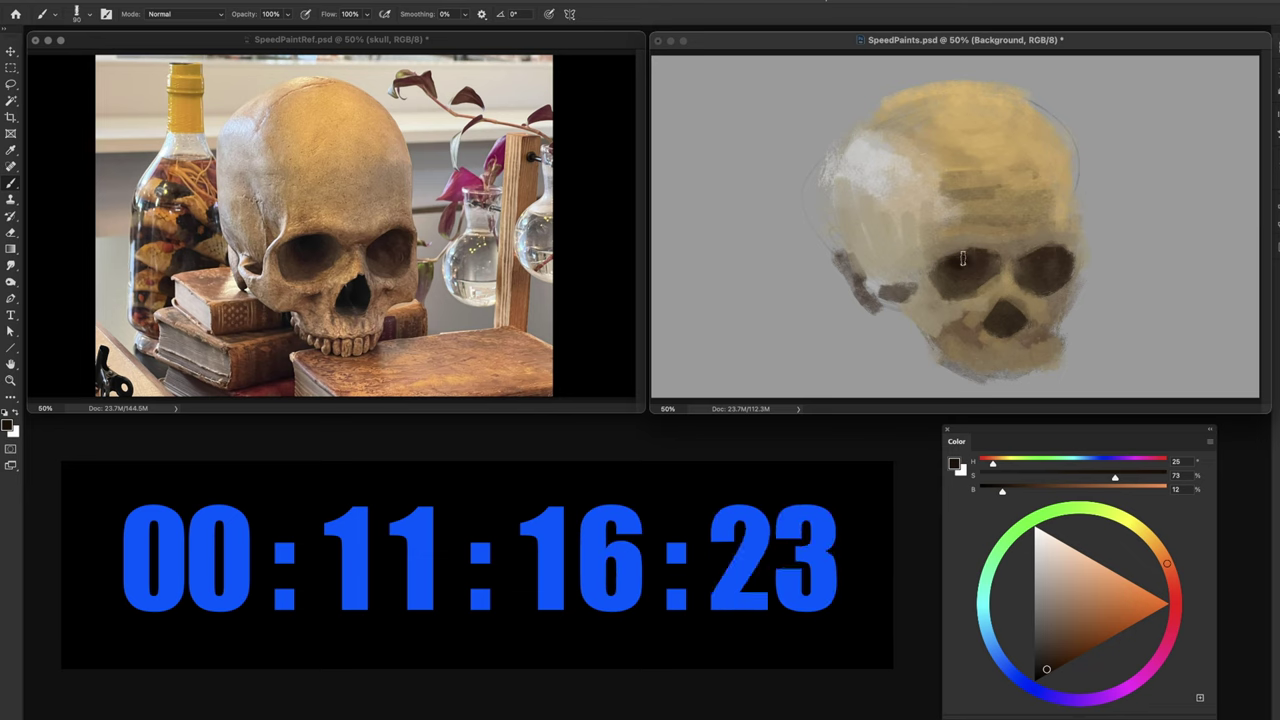
{"action": "left_click_drag", "start_coordinate": [957, 258], "coordinate": [985, 254]}
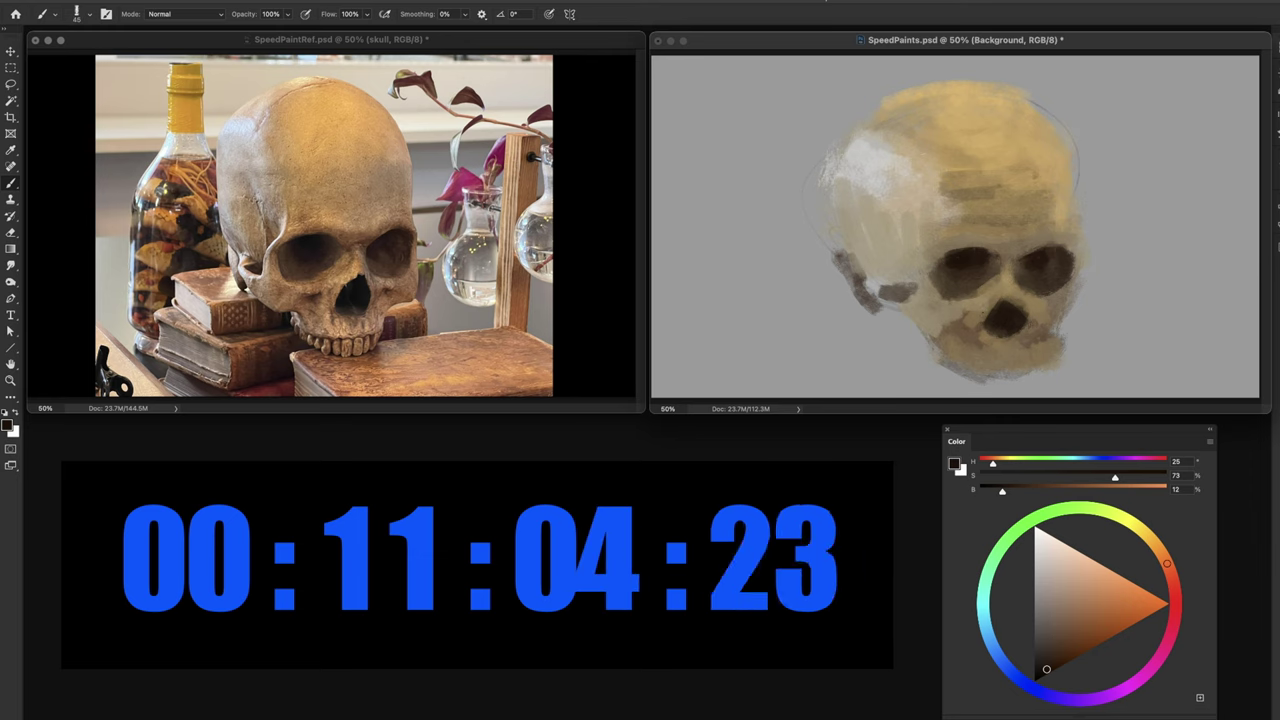
- Suggest the teeth with short vertical strokes of sampled brown (H 29, S 50, B 42) across the upper jaw
{"action": "left_click", "coordinate": [980, 326], "text": "alt"}
{"action": "left_click_drag", "start_coordinate": [985, 349], "coordinate": [986, 364]}
{"action": "mouse_move", "coordinate": [1003, 350]}
{"action": "left_mouse_down"}
{"action": "mouse_move", "coordinate": [1004, 367]}
{"action": "mouse_move", "coordinate": [1020, 368]}
{"action": "left_mouse_up"}
{"action": "mouse_move", "coordinate": [1036, 343]}
{"action": "left_mouse_down"}
{"action": "mouse_move", "coordinate": [1036, 364]}
{"action": "mouse_move", "coordinate": [1048, 363]}
{"action": "left_mouse_up"}
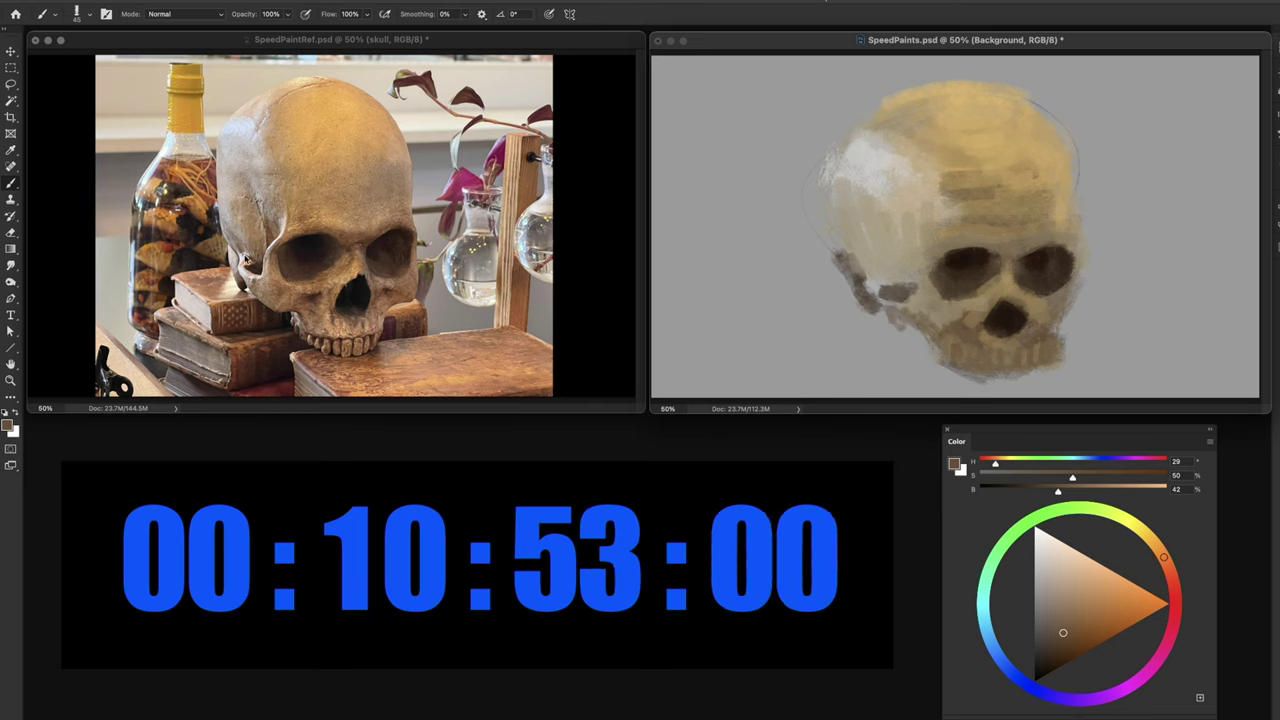
- Refine the temple edge, eye sockets and far cheek and jaw contour with sampled light grey, dark brown, mid-brown and background grey
{"action": "left_click", "coordinate": [873, 147], "text": "alt"}
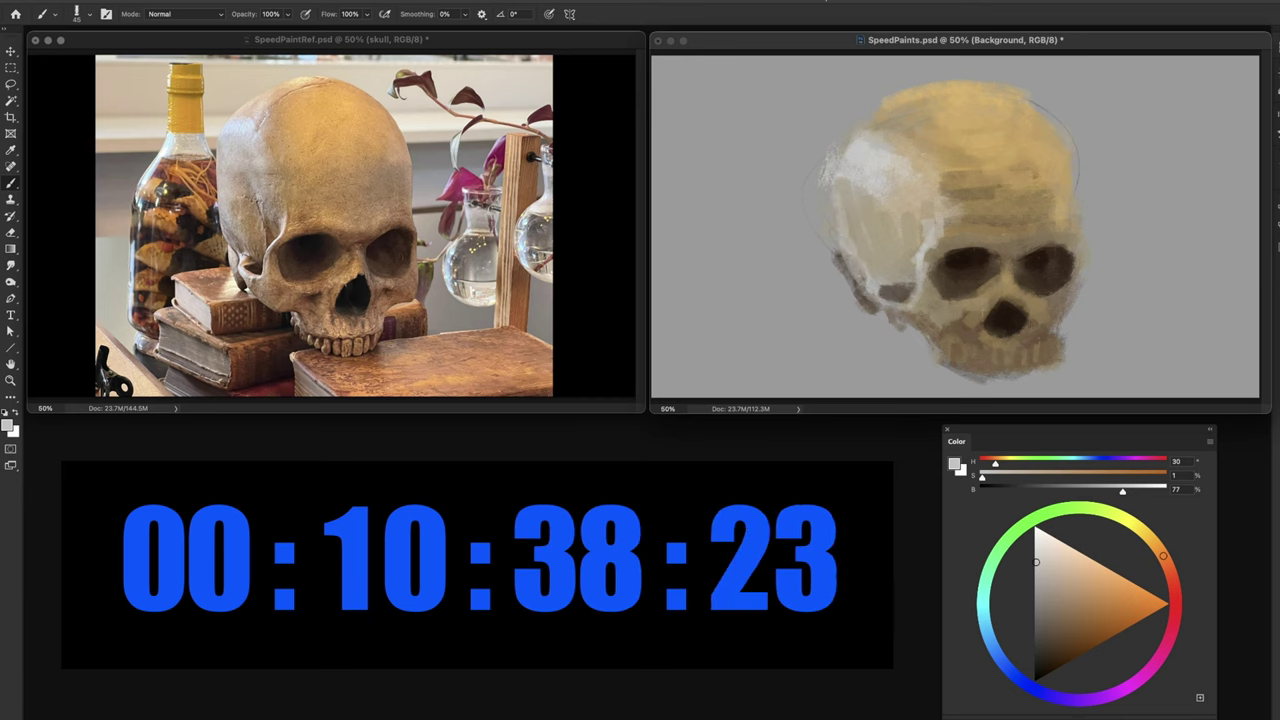
{"action": "left_click", "coordinate": [940, 276], "text": "alt"}
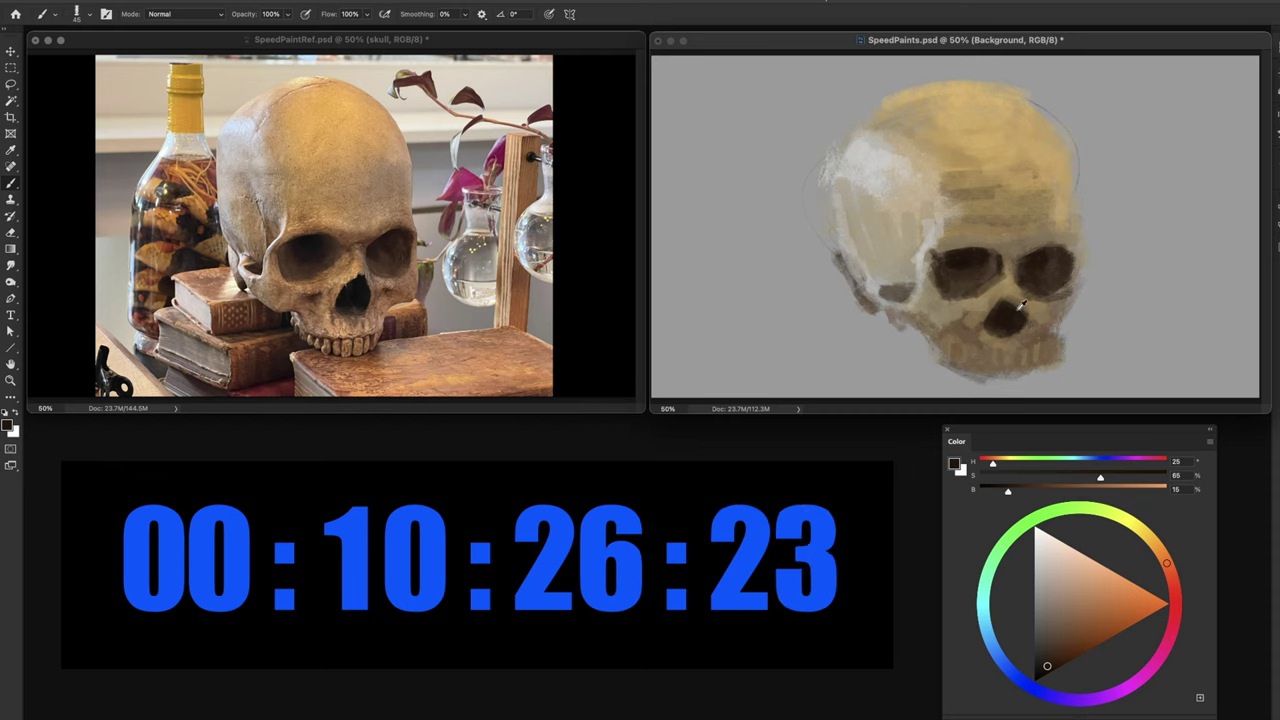
{"action": "left_click", "coordinate": [1049, 325], "text": "alt"}
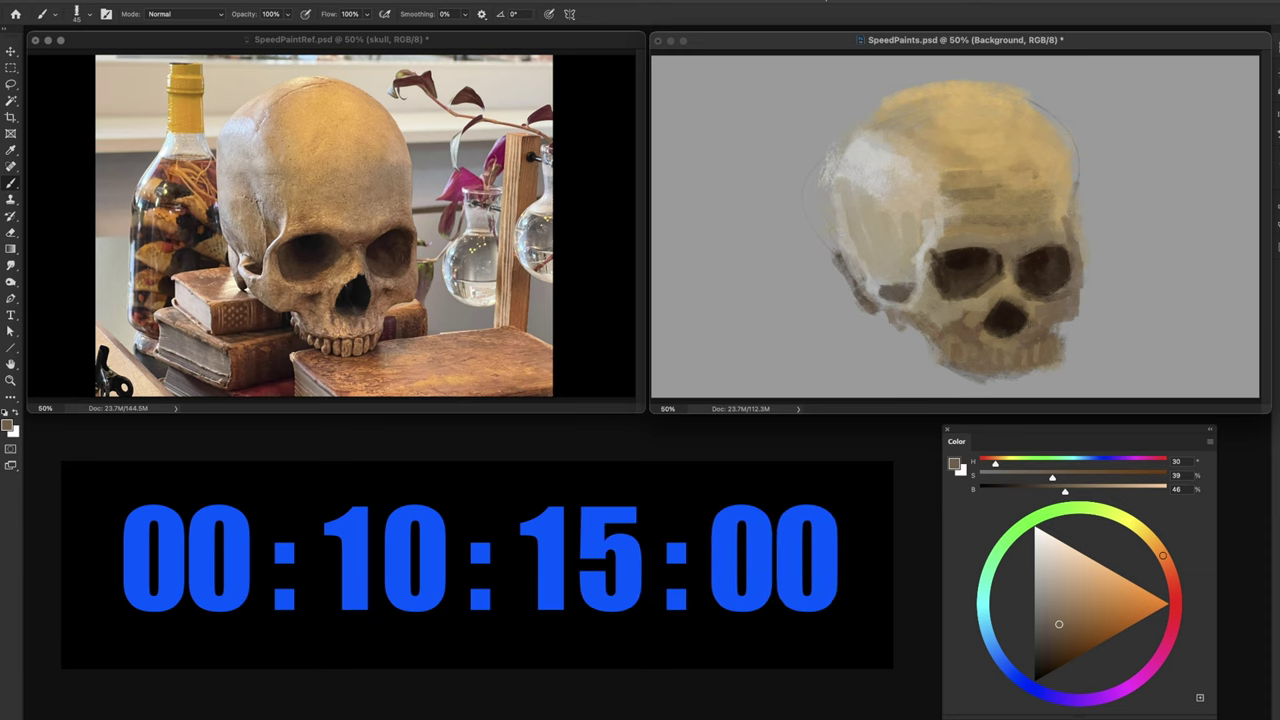
{"action": "left_click", "coordinate": [1074, 327], "text": "alt"}
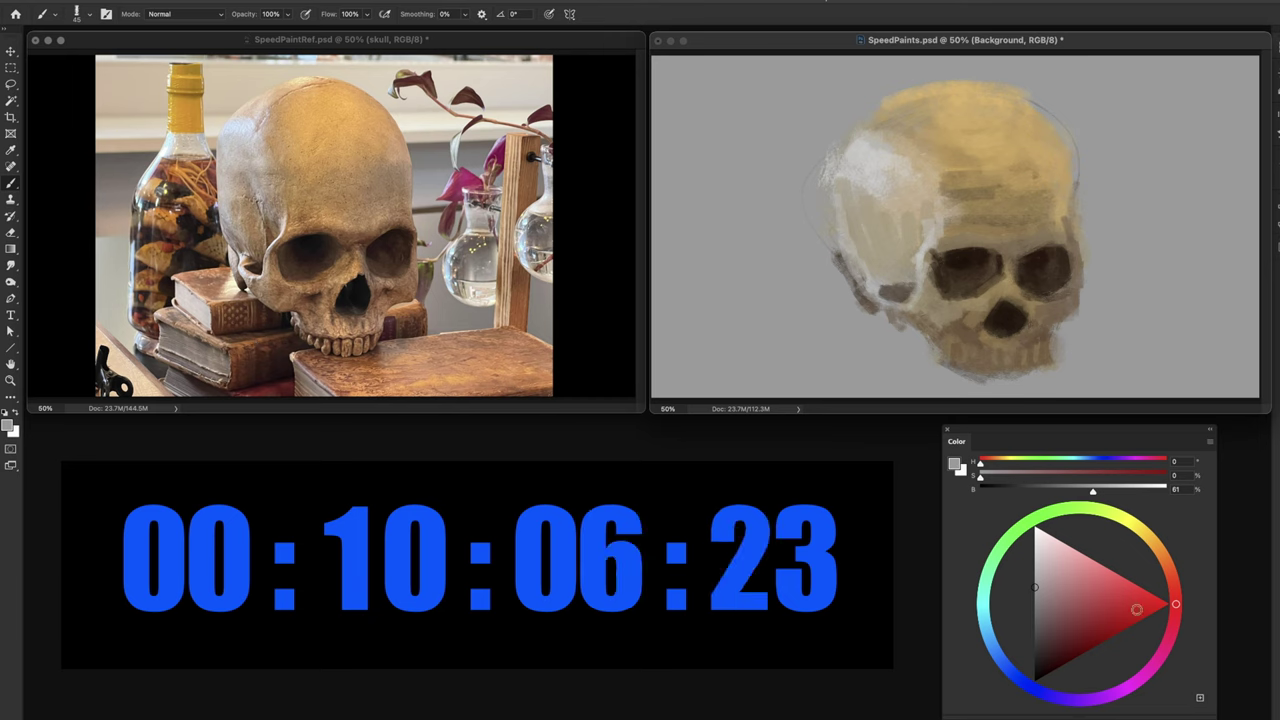
- Block in the books beneath the back of the jaw with muted red-brown (H 0, S 27, B 38), enlarging the brush to size 200
{"action": "left_click_drag", "start_coordinate": [1053, 594], "coordinate": [1048, 630]}
{"action": "left_click_drag", "start_coordinate": [920, 363], "coordinate": [895, 352]}
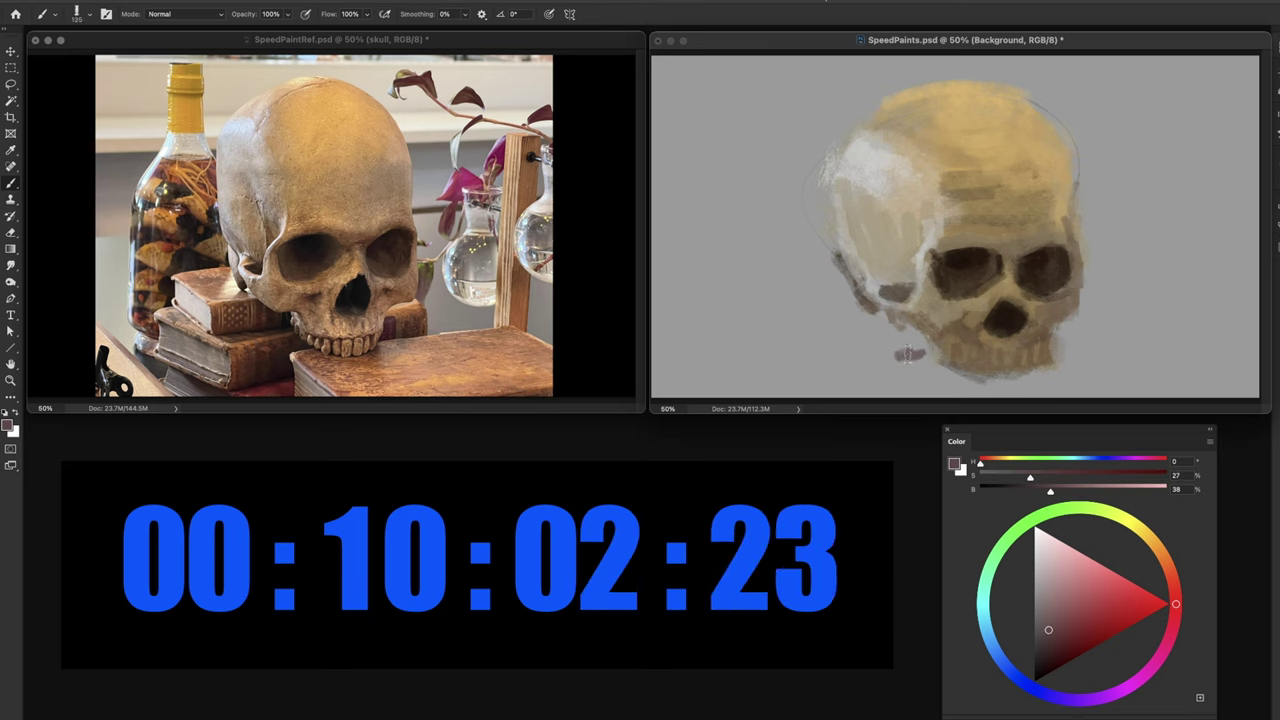
{"action": "key", "text": "bracketright"}
{"action": "key", "text": "bracketright"}
{"action": "key", "text": "bracketright"}
{"action": "key", "text": "bracketright"}
{"action": "key", "text": "bracketright"}
{"action": "key", "text": "bracketright"}
{"action": "key", "text": "bracketright"}
{"action": "key", "text": "bracketright"}
{"action": "key", "text": "bracketright"}
{"action": "mouse_move", "coordinate": [910, 354]}
{"action": "left_mouse_down"}
{"action": "mouse_move", "coordinate": [925, 360]}
{"action": "mouse_move", "coordinate": [915, 372]}
{"action": "mouse_move", "coordinate": [850, 365]}
{"action": "left_mouse_up"}
- Paint dark maroon shadow (H 0, S 69, B 16) under the jaw and across the books on both sides of the skull
{"action": "left_click", "coordinate": [1037, 653]}
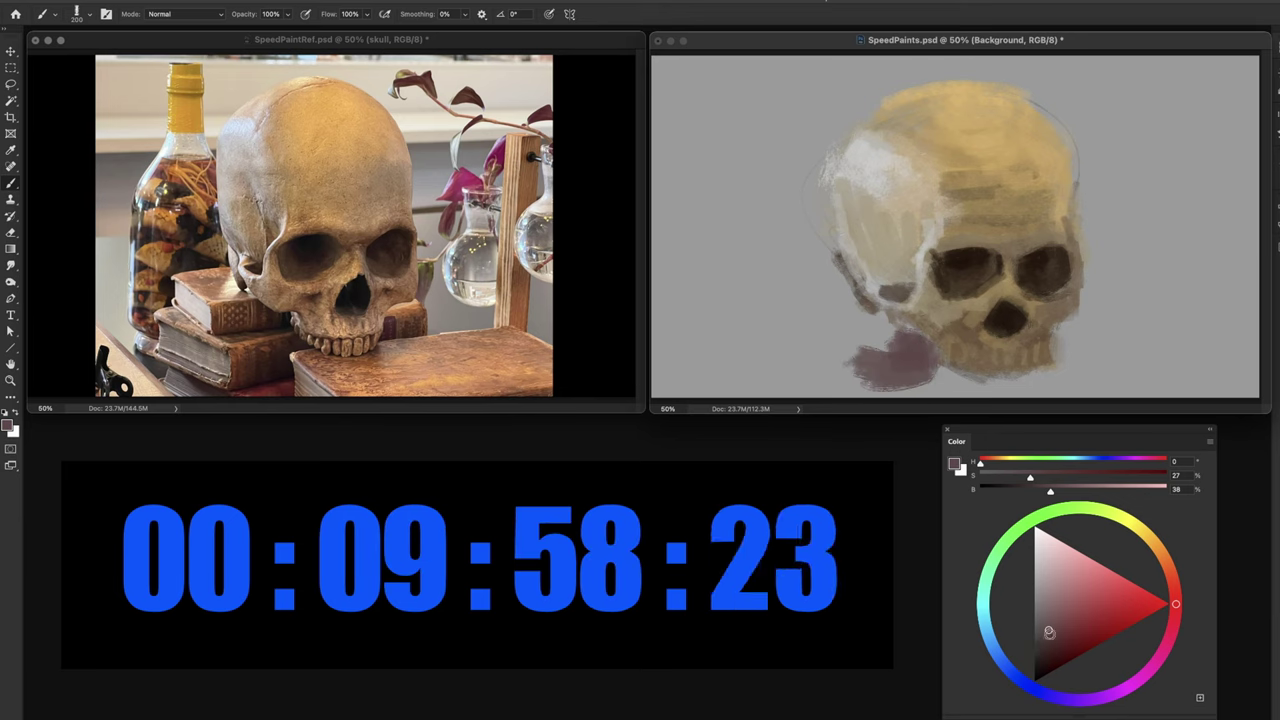
{"action": "left_click_drag", "start_coordinate": [930, 346], "coordinate": [912, 356]}
{"action": "left_click_drag", "start_coordinate": [1048, 659], "coordinate": [1050, 665]}
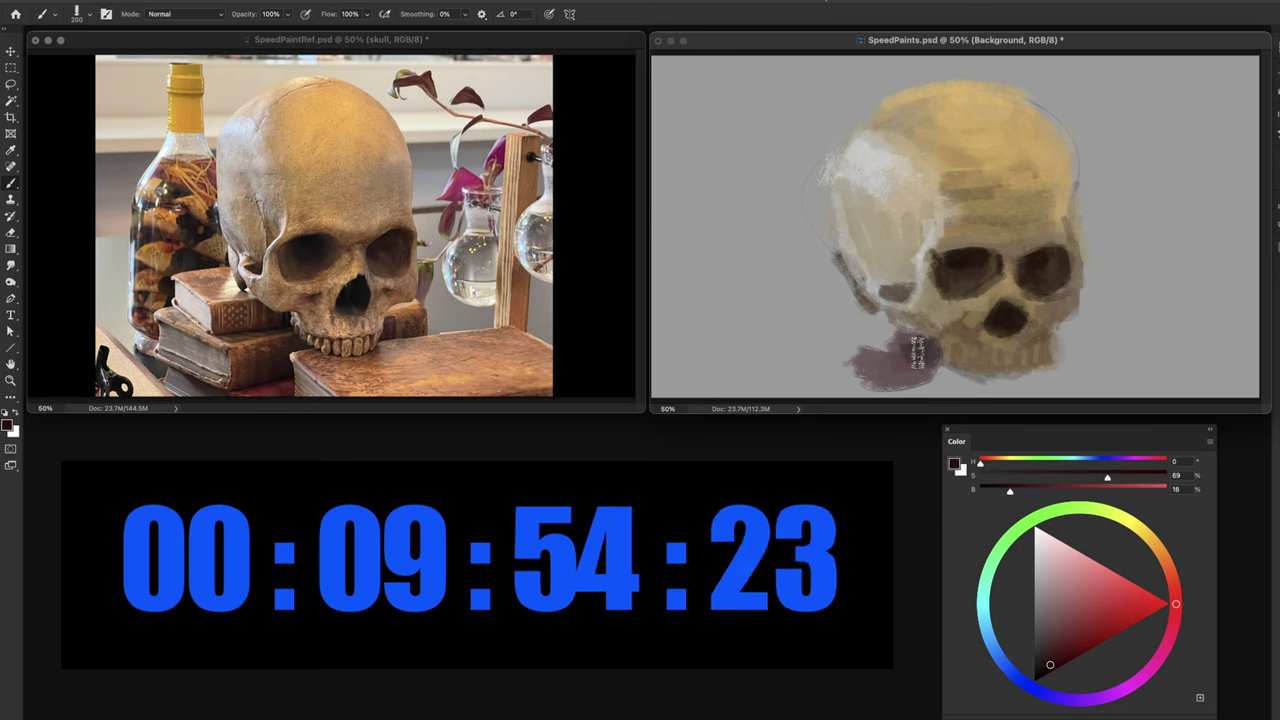
{"action": "left_click_drag", "start_coordinate": [915, 345], "coordinate": [881, 339]}
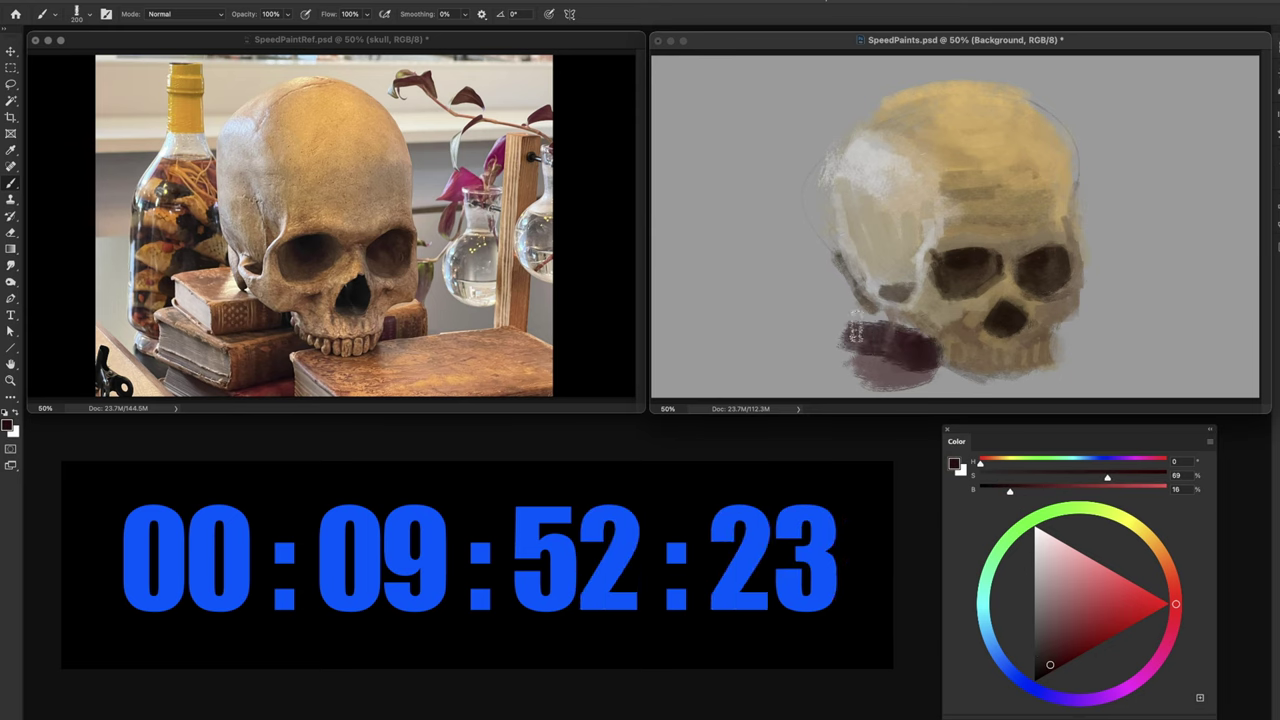
{"action": "mouse_move", "coordinate": [856, 335]}
{"action": "left_mouse_down"}
{"action": "mouse_move", "coordinate": [815, 300]}
{"action": "mouse_move", "coordinate": [805, 340]}
{"action": "mouse_move", "coordinate": [965, 390]}
{"action": "mouse_move", "coordinate": [1098, 378]}
{"action": "mouse_move", "coordinate": [1060, 352]}
{"action": "mouse_move", "coordinate": [1150, 342]}
{"action": "left_mouse_up"}
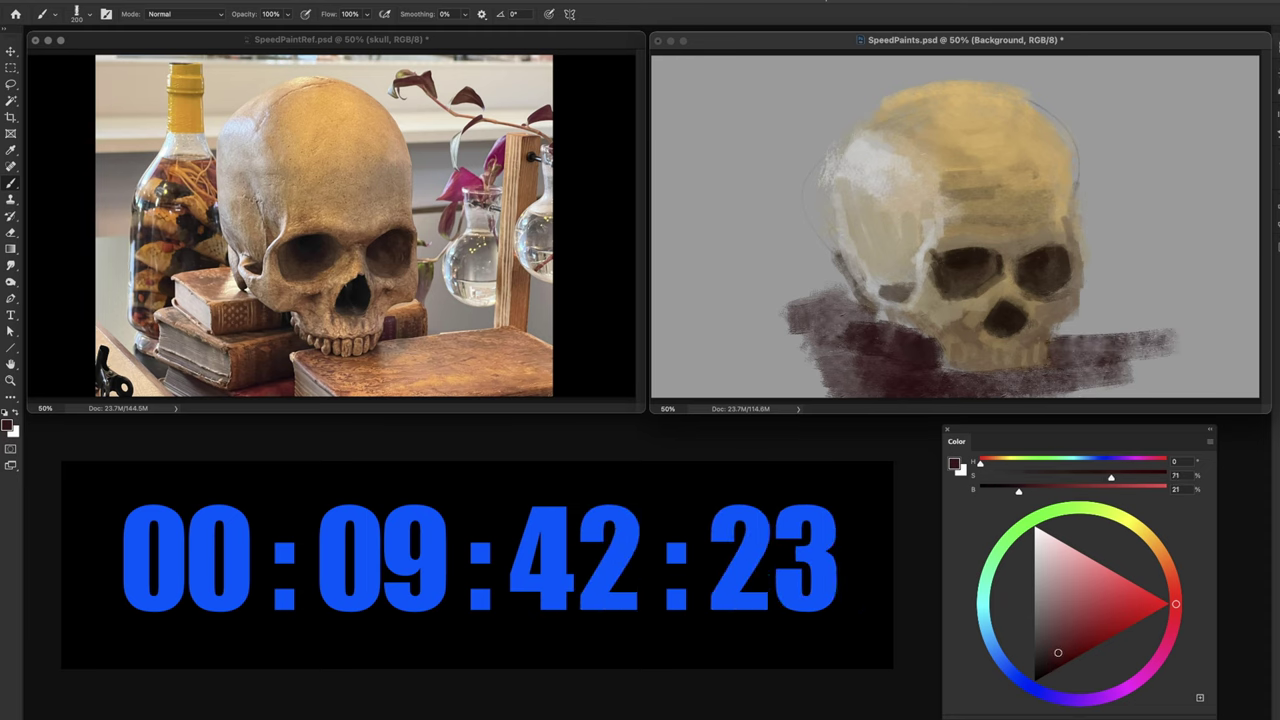
- Layer lighter red-brown (H 11, S 53, B 51) over the maroon book shapes on both sides of the jaw
{"action": "left_click", "coordinate": [1059, 651]}
{"action": "left_click", "coordinate": [1068, 631]}
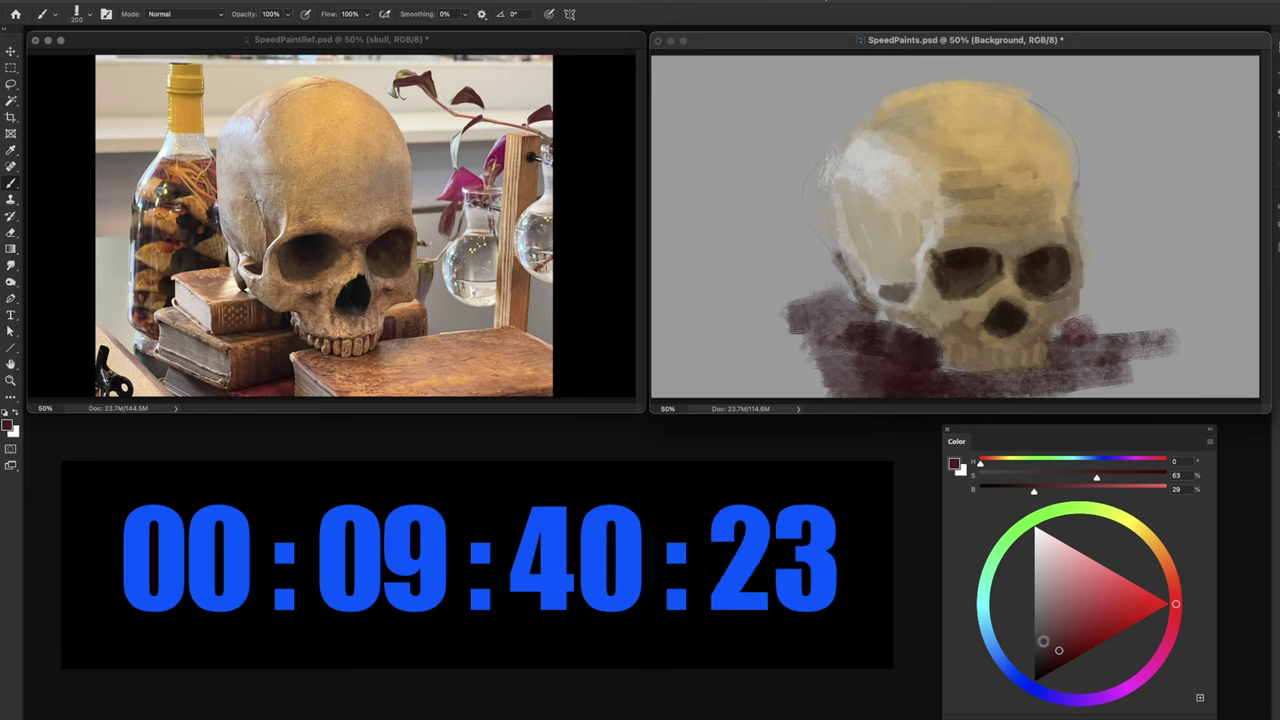
{"action": "left_click", "coordinate": [1166, 588]}
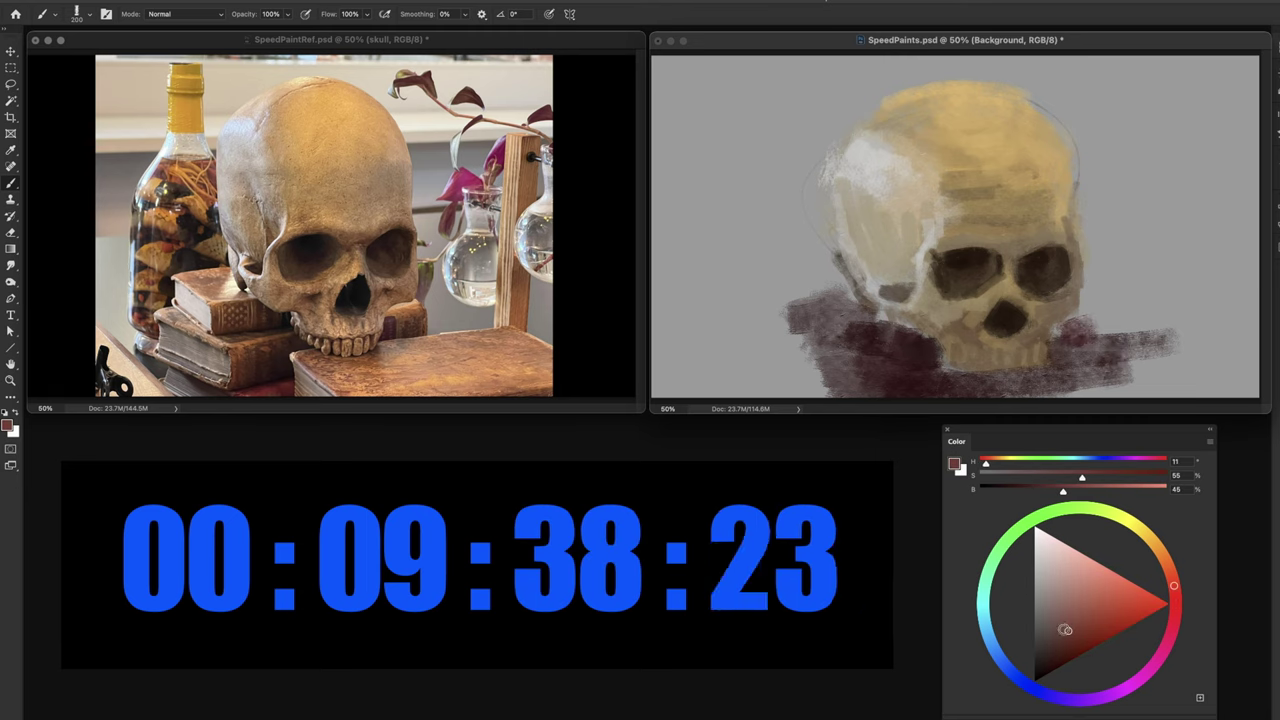
{"action": "left_click", "coordinate": [1071, 622]}
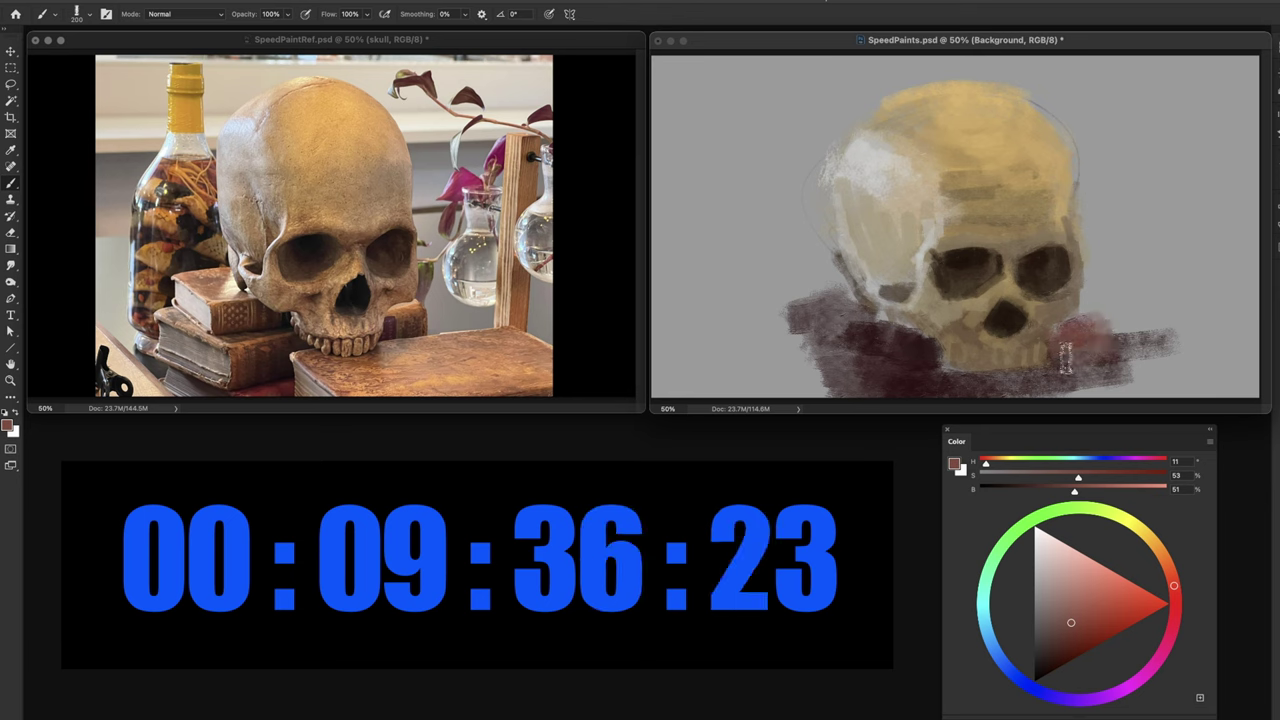
{"action": "mouse_move", "coordinate": [893, 333]}
{"action": "left_mouse_down"}
{"action": "mouse_move", "coordinate": [843, 337]}
{"action": "mouse_move", "coordinate": [784, 304]}
{"action": "mouse_move", "coordinate": [831, 349]}
{"action": "mouse_move", "coordinate": [800, 380]}
{"action": "left_mouse_up"}
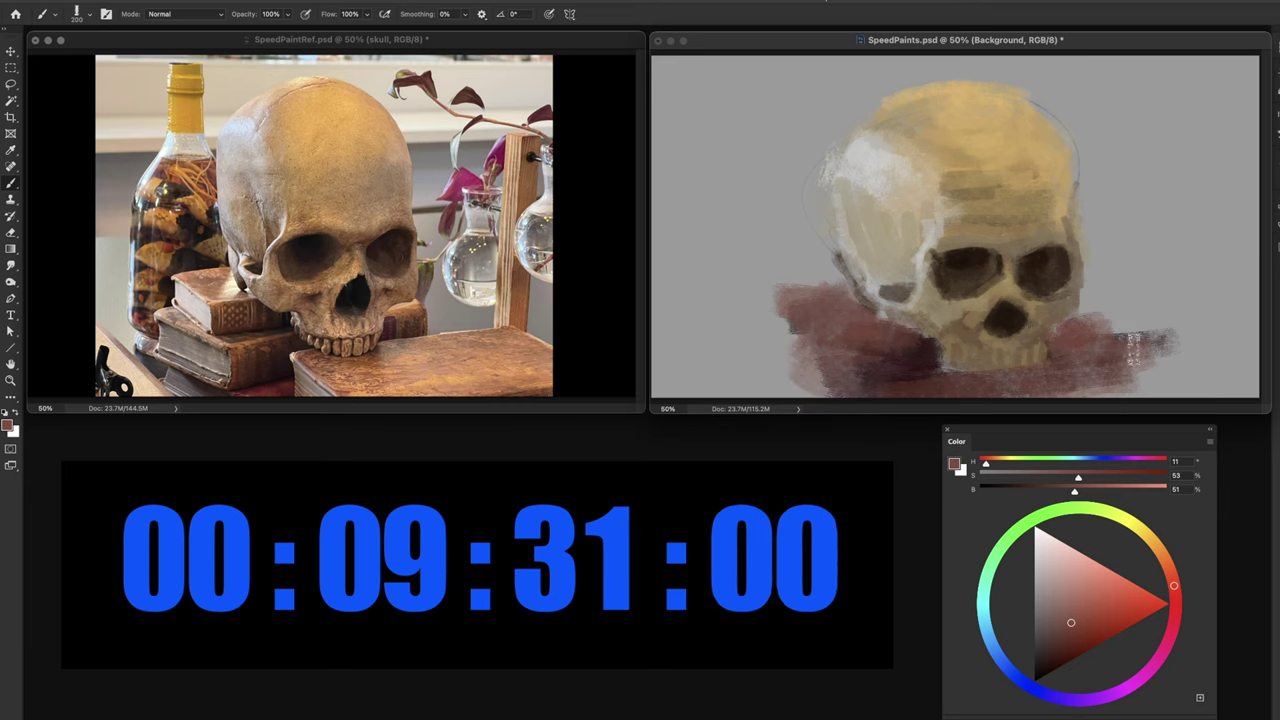
- Add warm brown (H 25, S 52, B 50) around the eye sockets with the brush reduced to size 100
{"action": "left_click", "coordinate": [962, 229], "text": "alt"}
{"action": "left_click", "coordinate": [966, 237], "text": "alt"}
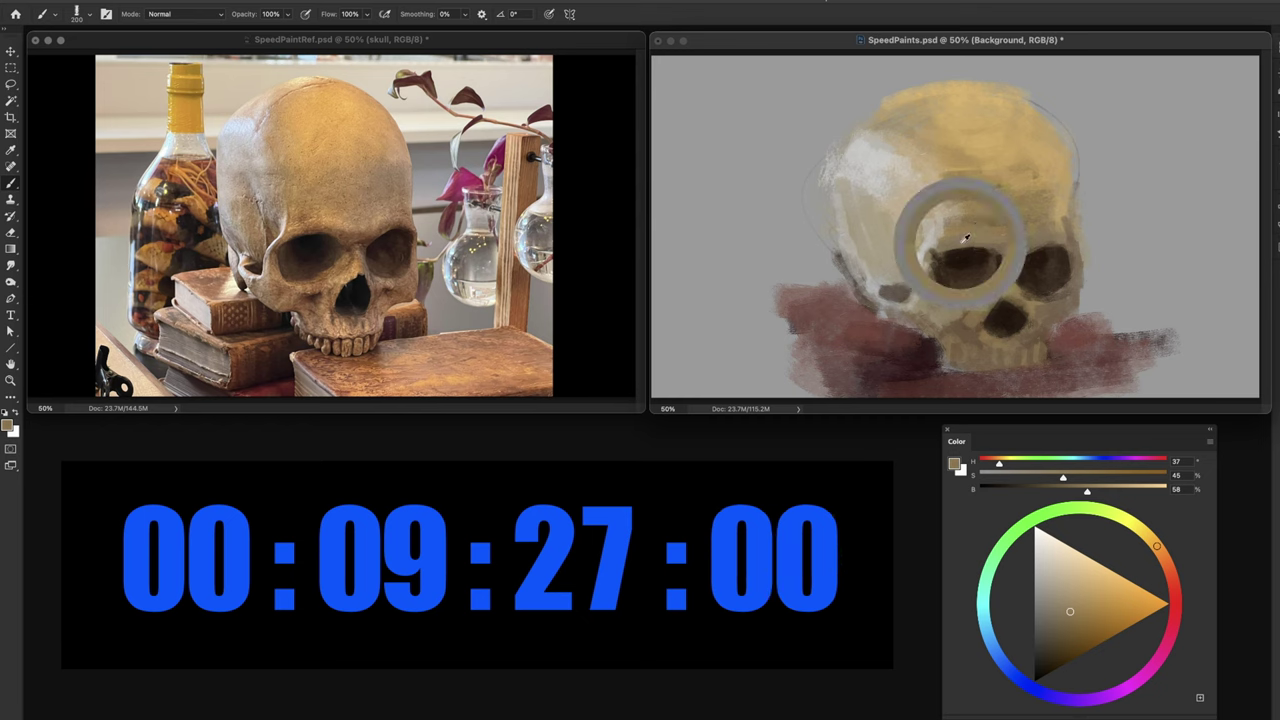
{"action": "left_click", "coordinate": [1167, 563]}
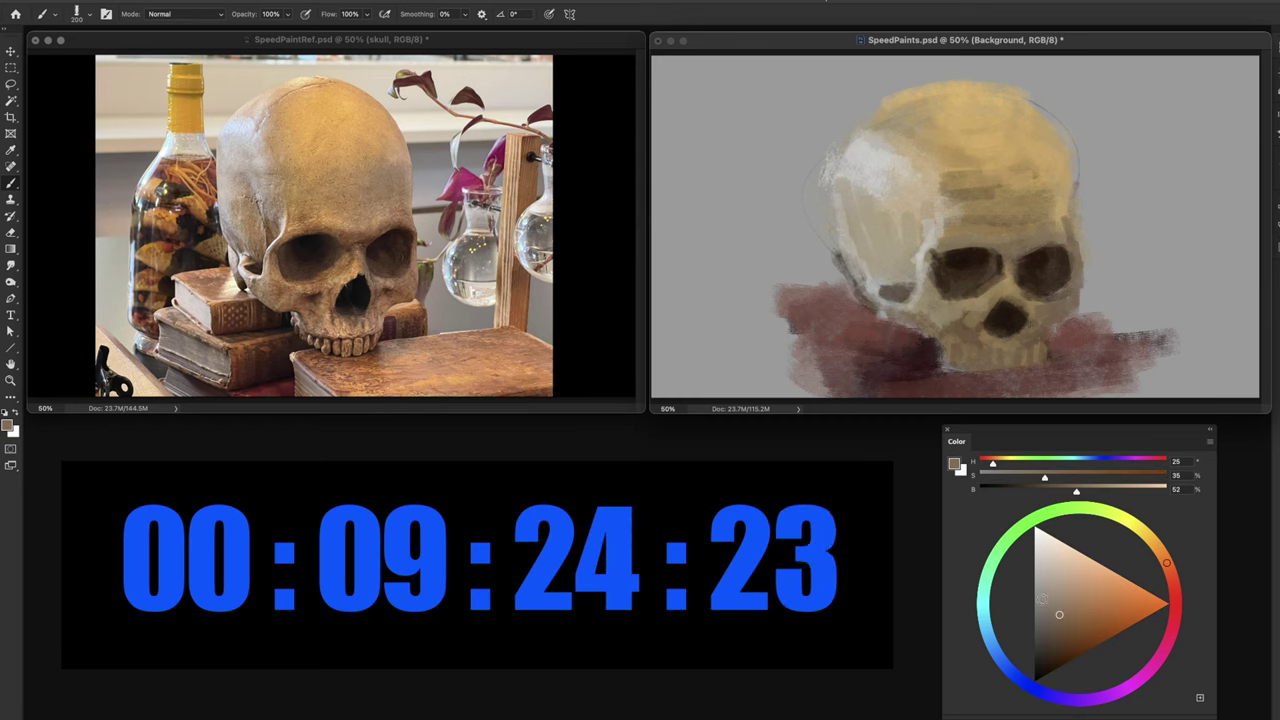
{"action": "left_click", "coordinate": [1070, 624]}
{"action": "key", "text": "["}
{"action": "key", "text": "["}
{"action": "key", "text": "["}
{"action": "key", "text": "["}
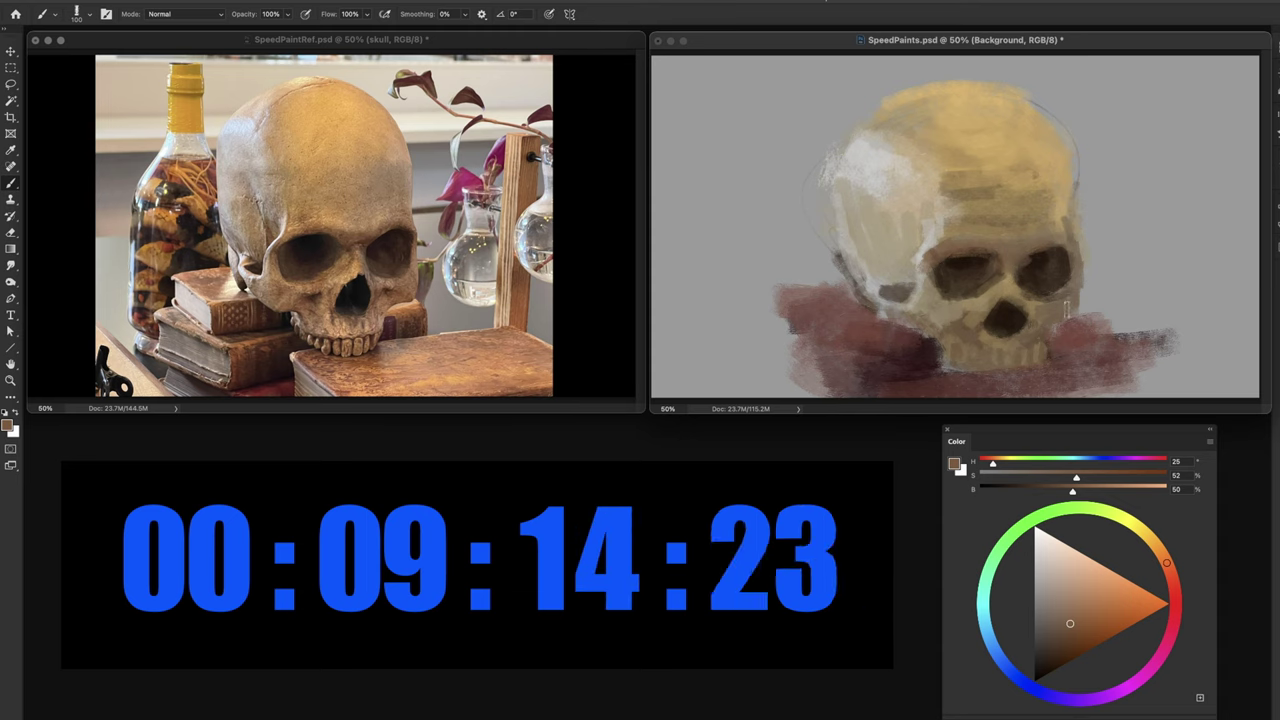
- Shade around the eye sockets, forehead and temple with browns, including H 25, S 61, B 40 and H 34, S 39, B 49
{"action": "left_click", "coordinate": [1067, 637]}
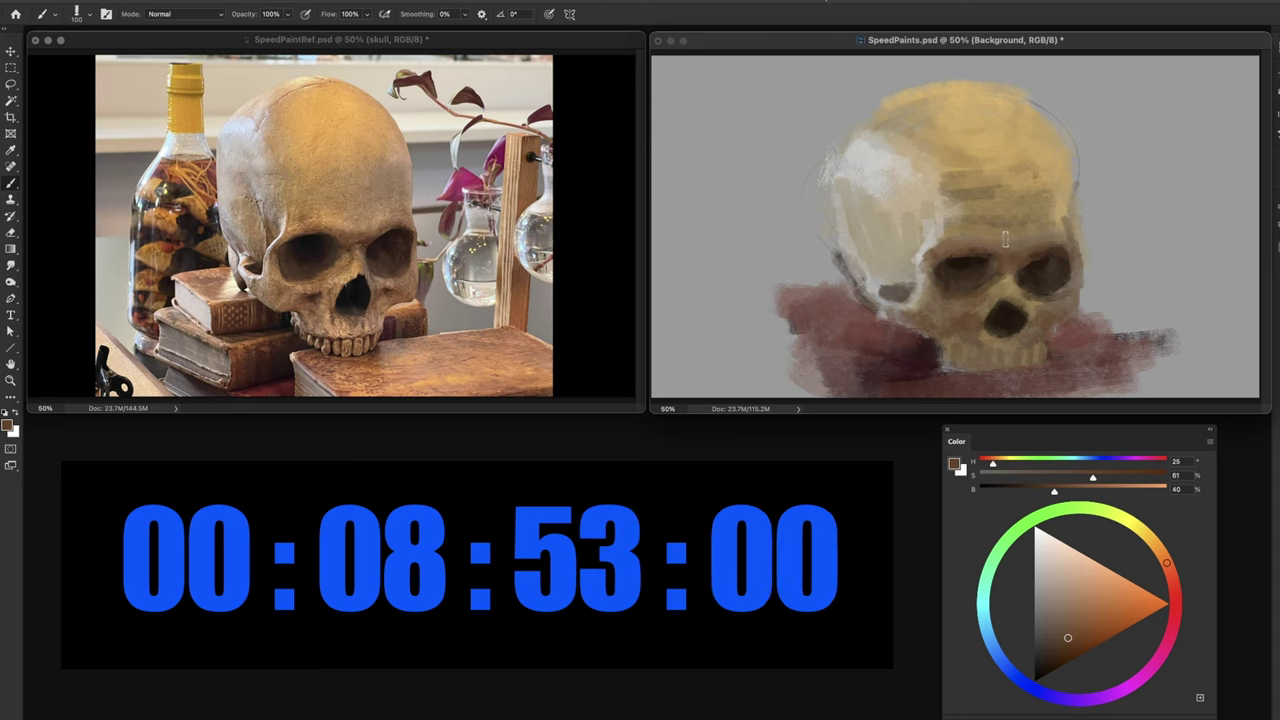
{"action": "left_click", "coordinate": [1058, 220], "text": "alt"}
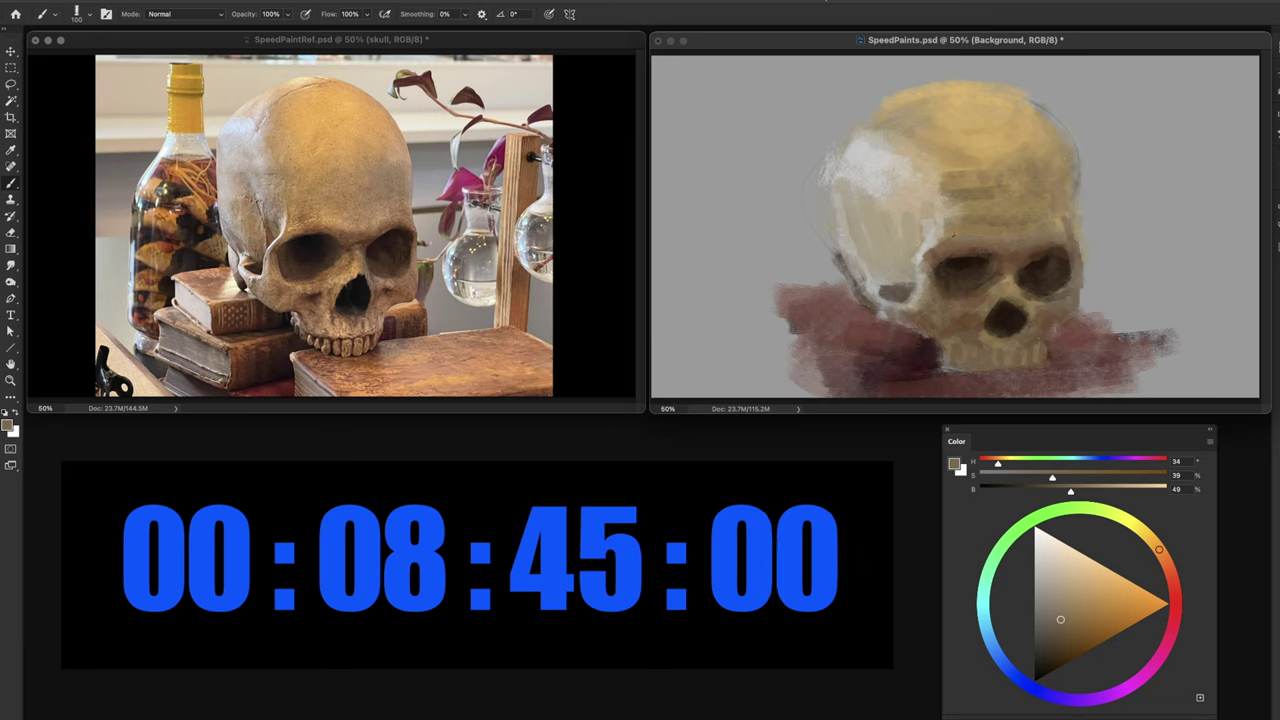
{"action": "left_click", "coordinate": [929, 243], "text": "alt"}
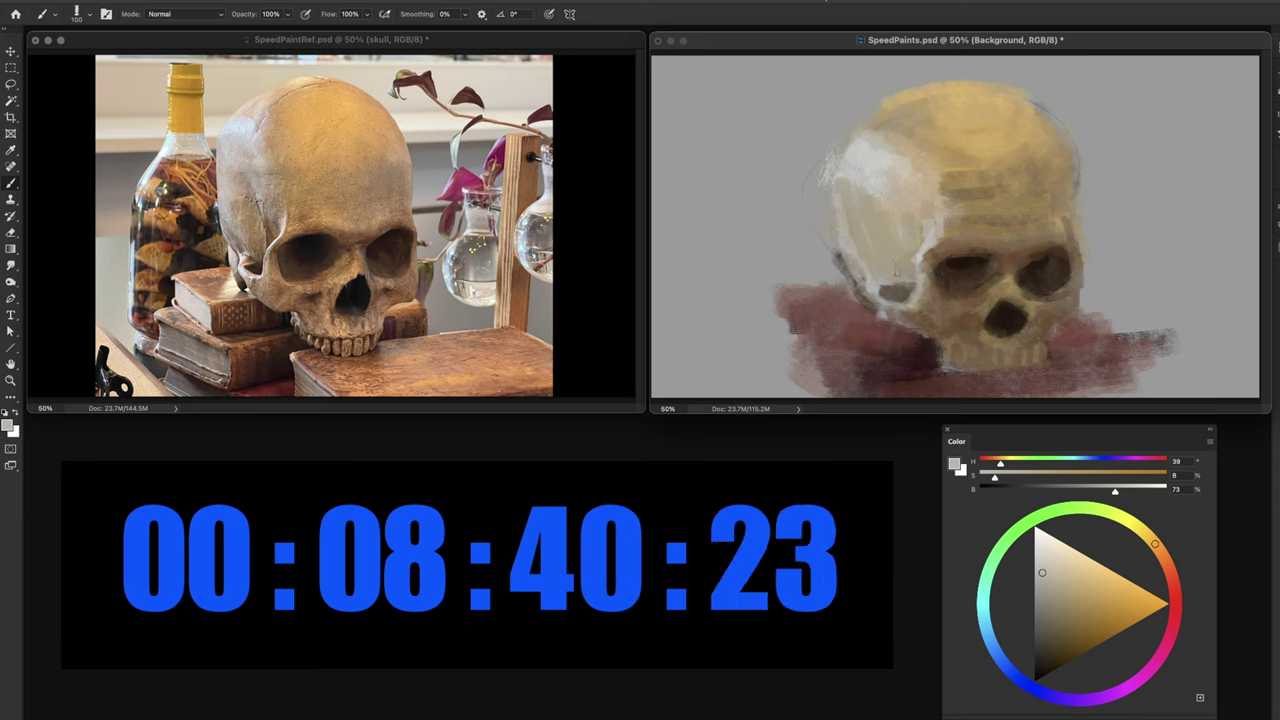
{"action": "left_click", "coordinate": [1012, 261], "text": "alt"}
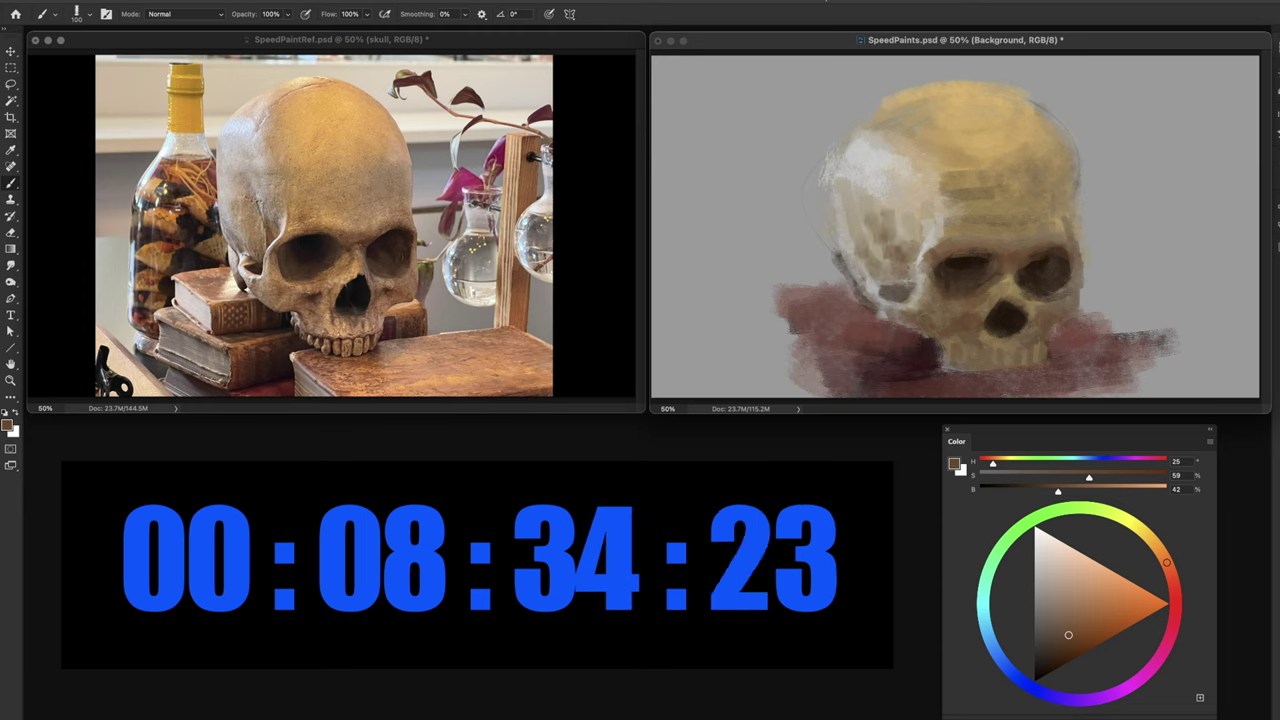
- Paint the dark hollows around the cheekbone and upper jaw with near-black brown (H 23, S 68, B 13) at brush size 60
{"action": "left_click", "coordinate": [964, 267], "text": "alt"}
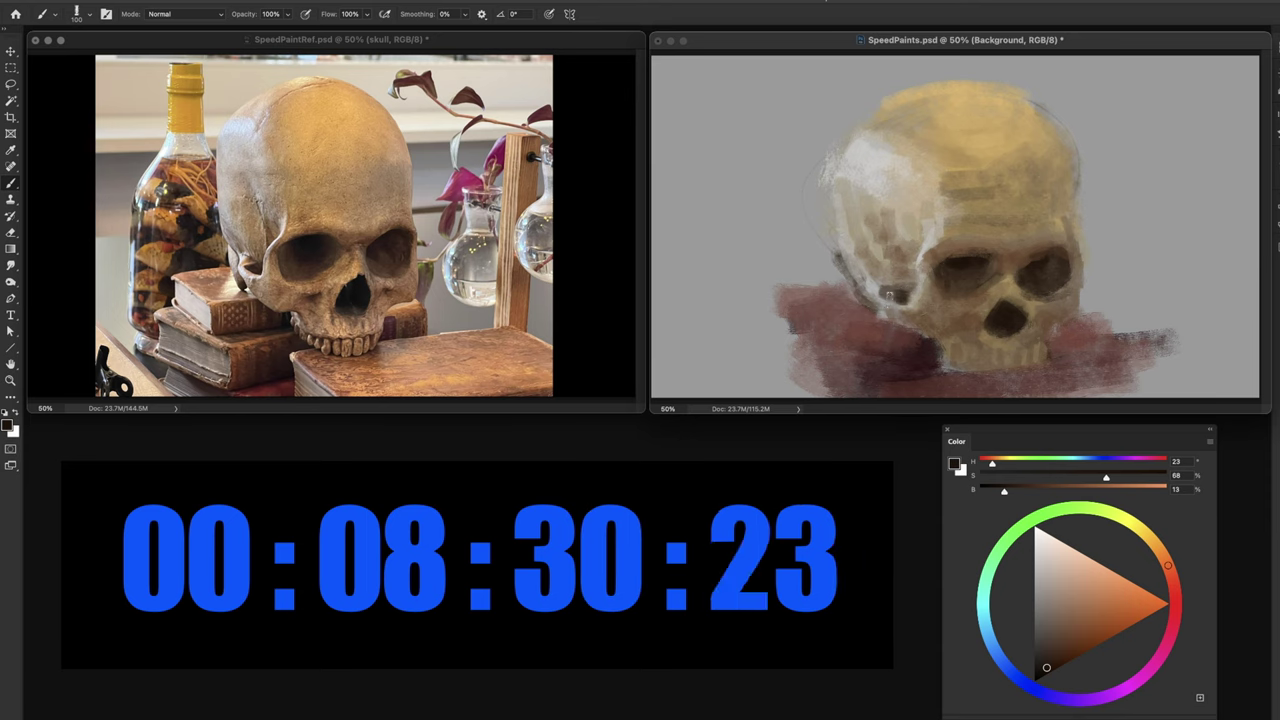
{"action": "key", "text": "["}
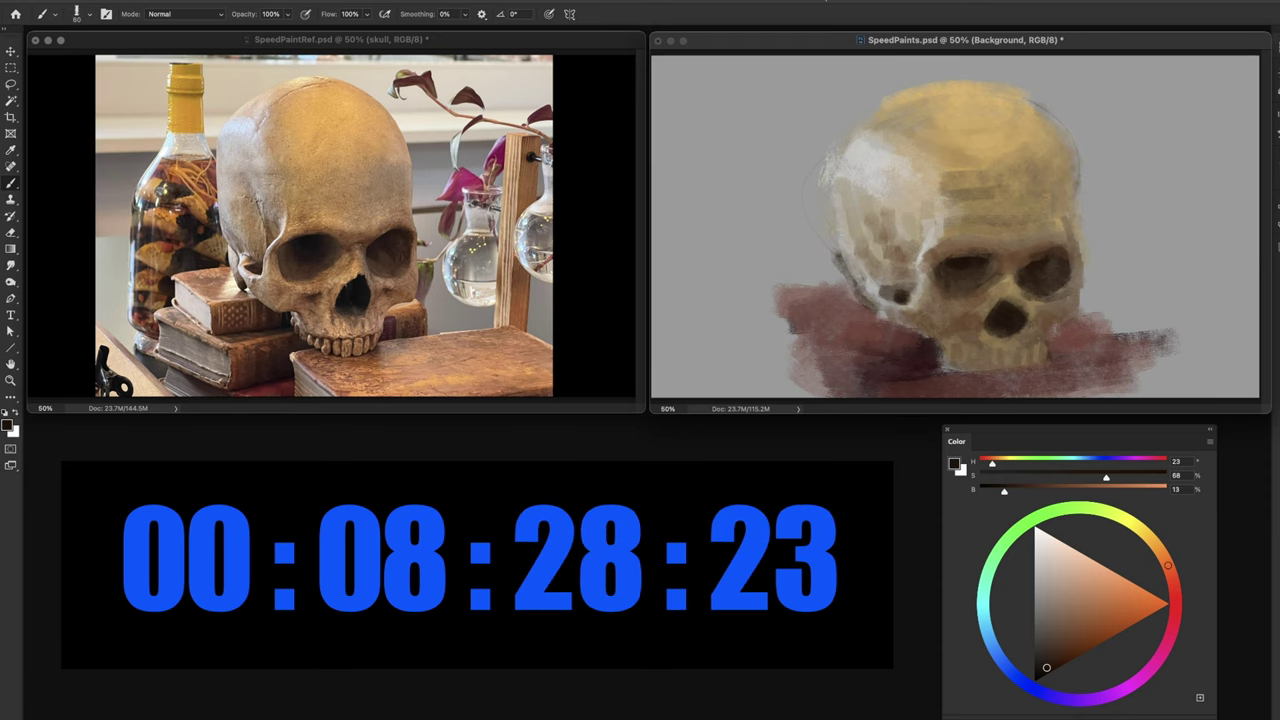
{"action": "mouse_move", "coordinate": [867, 311]}
{"action": "left_mouse_down"}
{"action": "mouse_move", "coordinate": [861, 301]}
{"action": "mouse_move", "coordinate": [909, 289]}
{"action": "left_mouse_up"}
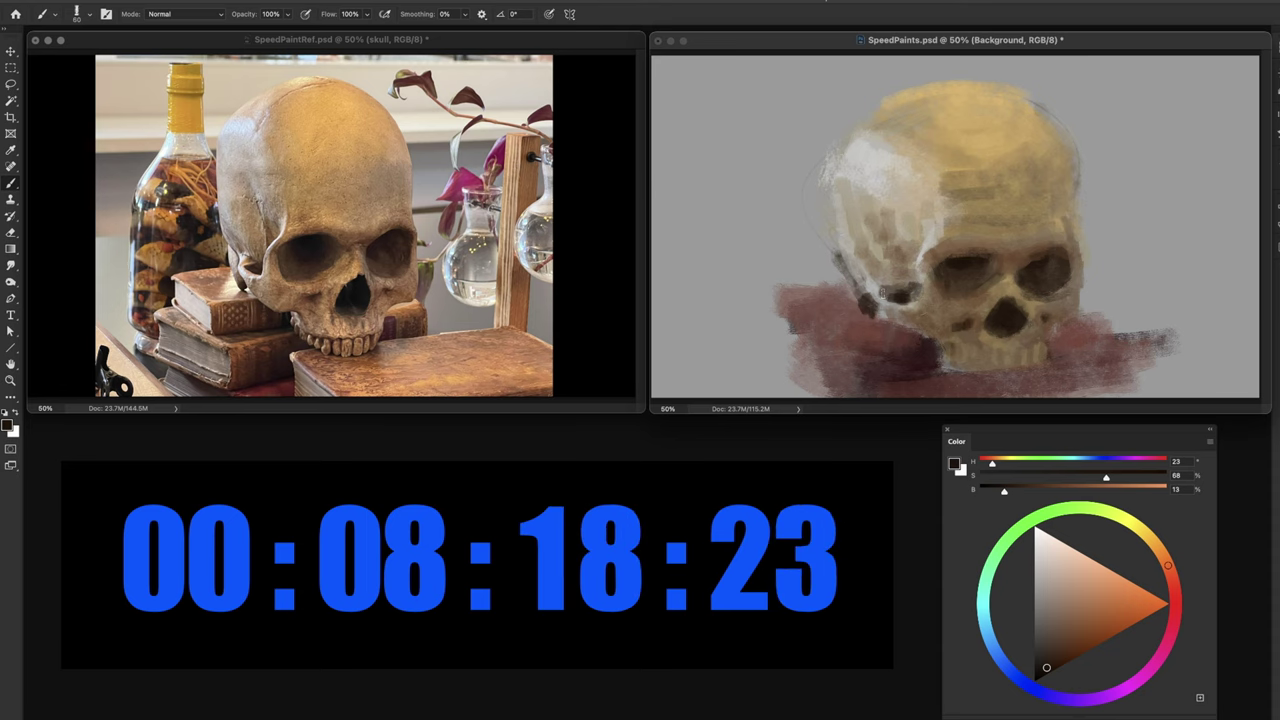
- Soften the pale temple and back of the skull with sampled greys, including H 45, S 2, B 76 and H 39, S 15, B 70
{"action": "left_click", "coordinate": [925, 245], "text": "alt"}
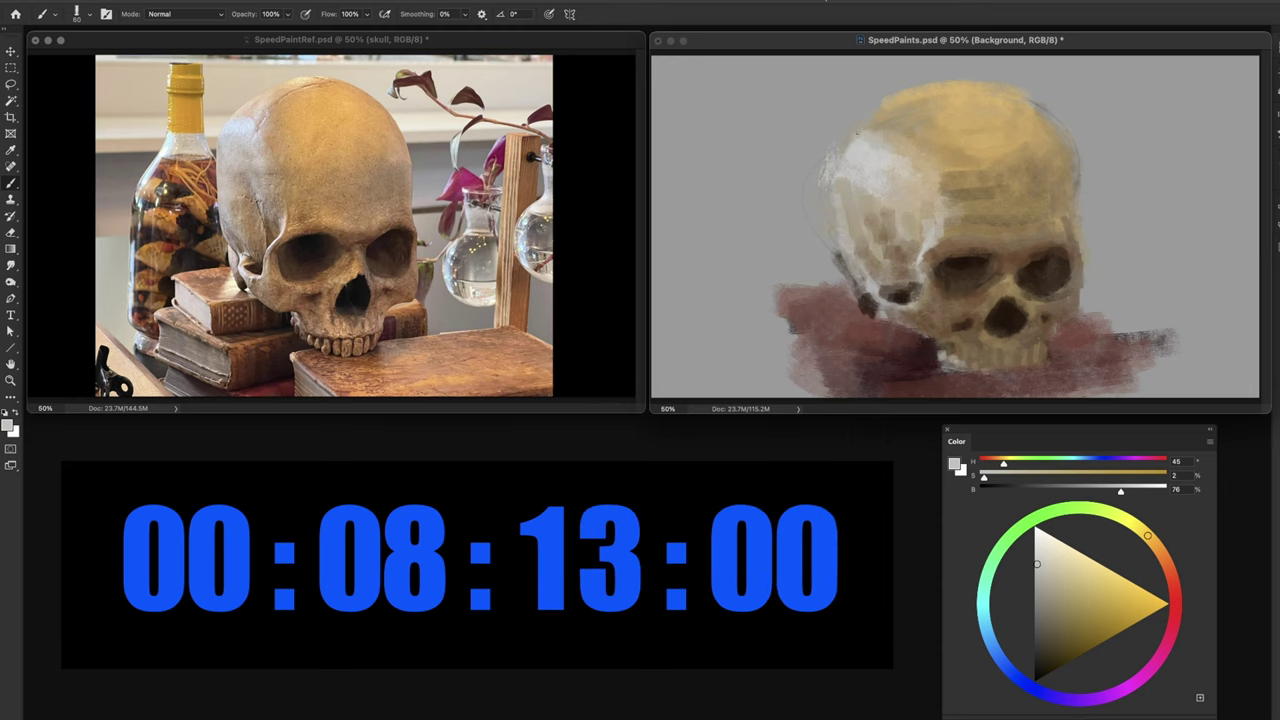
{"action": "left_click", "coordinate": [865, 199], "text": "alt"}
{"action": "left_click_drag", "start_coordinate": [878, 186], "coordinate": [860, 164]}
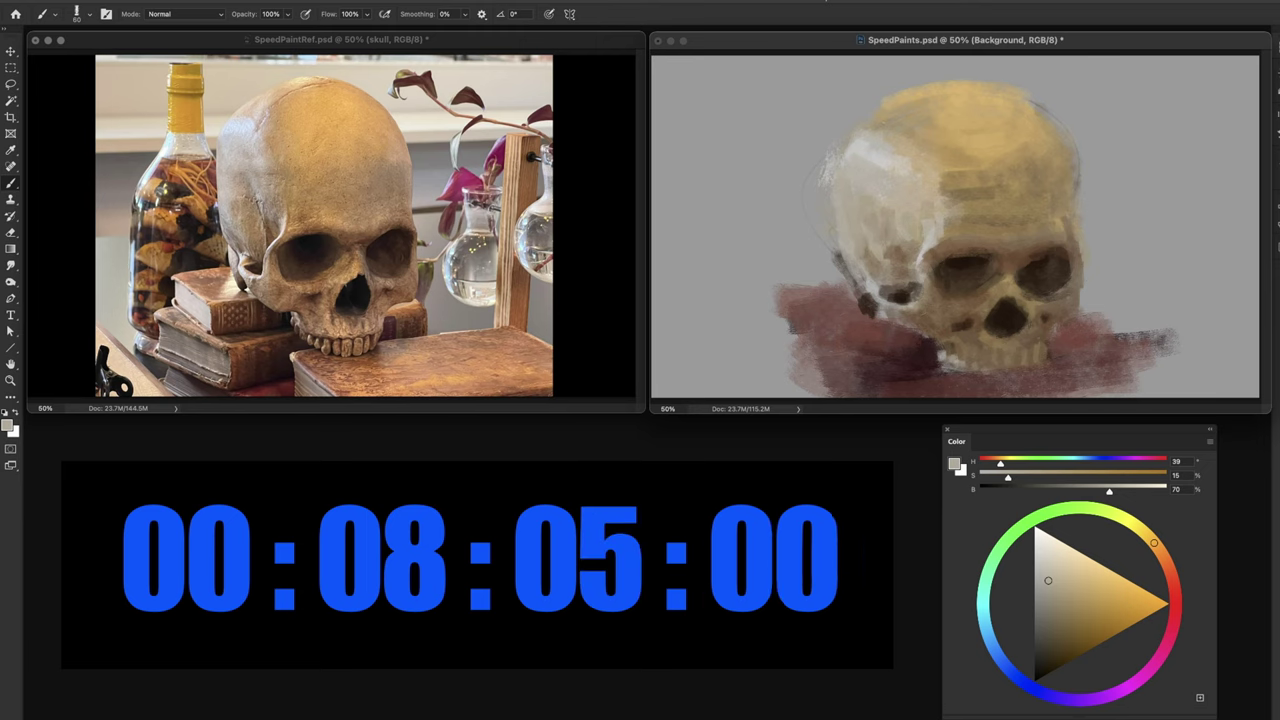
- Blend sampled tan (H 38, S 41, B 76) into the crown and warm it with orange (H 29, S 57, B 86)
{"action": "left_click", "coordinate": [891, 110], "text": "alt"}
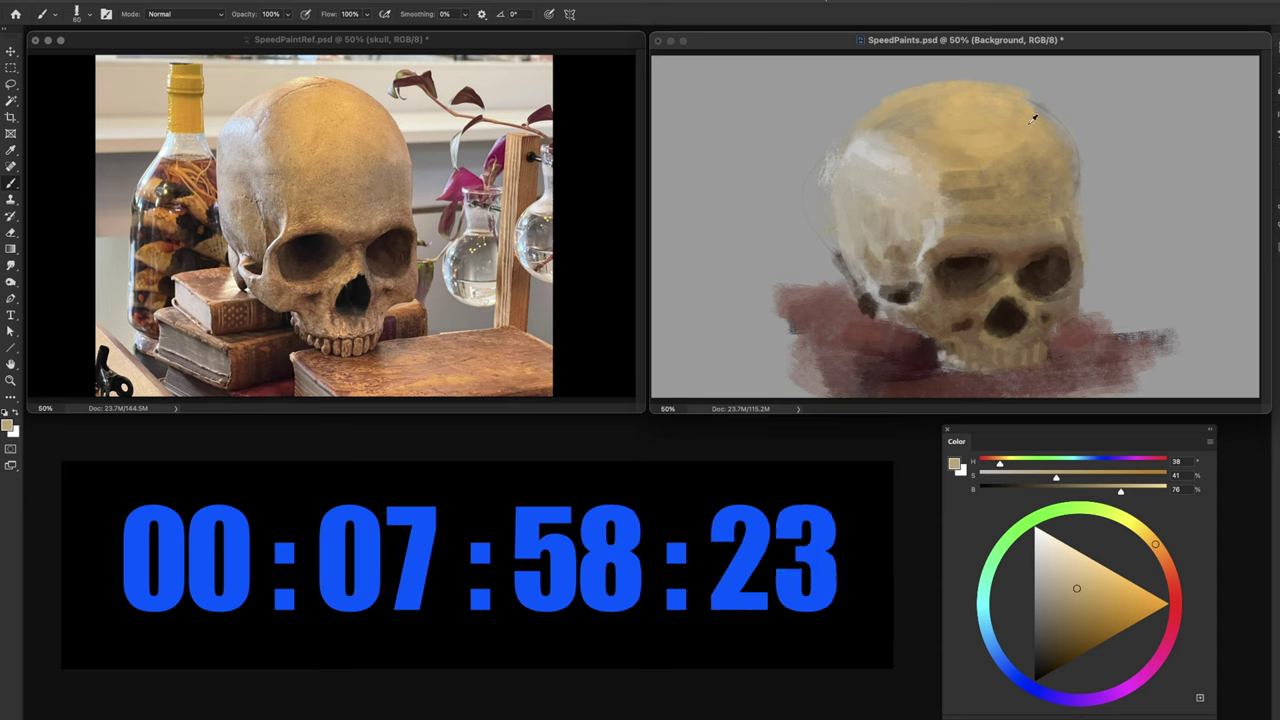
{"action": "left_click", "coordinate": [969, 117], "text": "alt"}
{"action": "left_click", "coordinate": [1148, 561]}
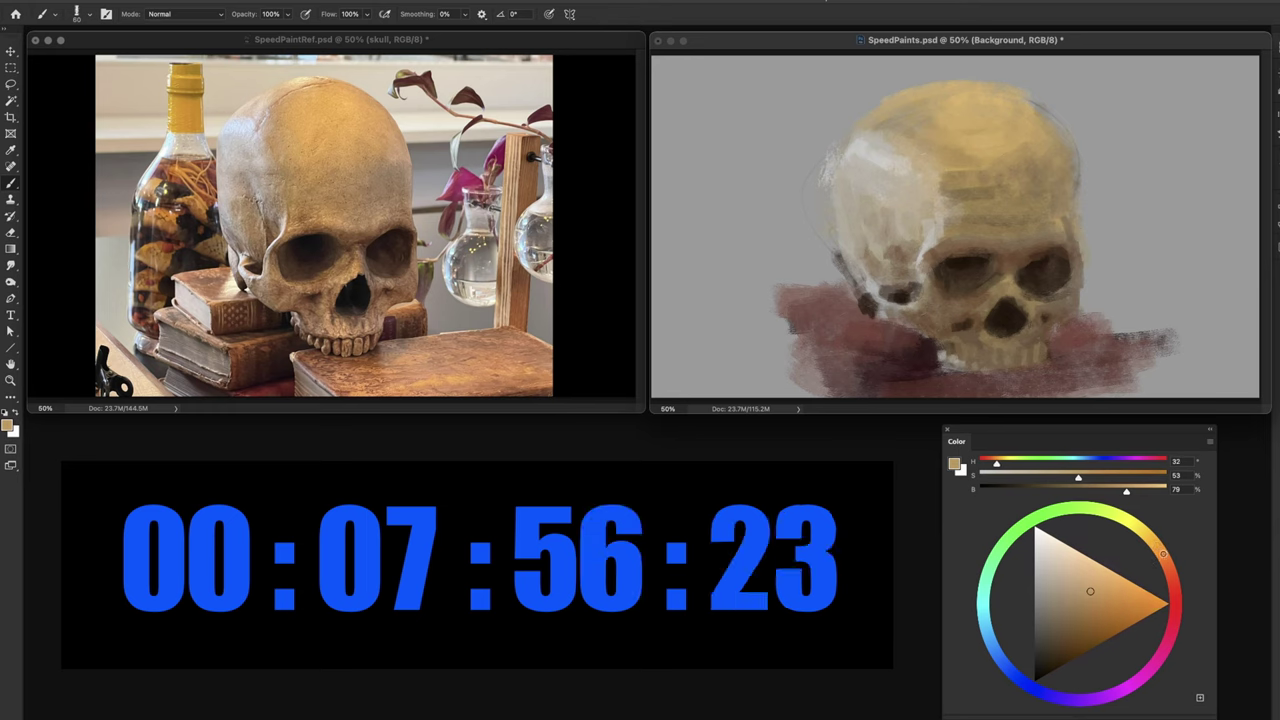
{"action": "left_click", "coordinate": [1100, 586]}
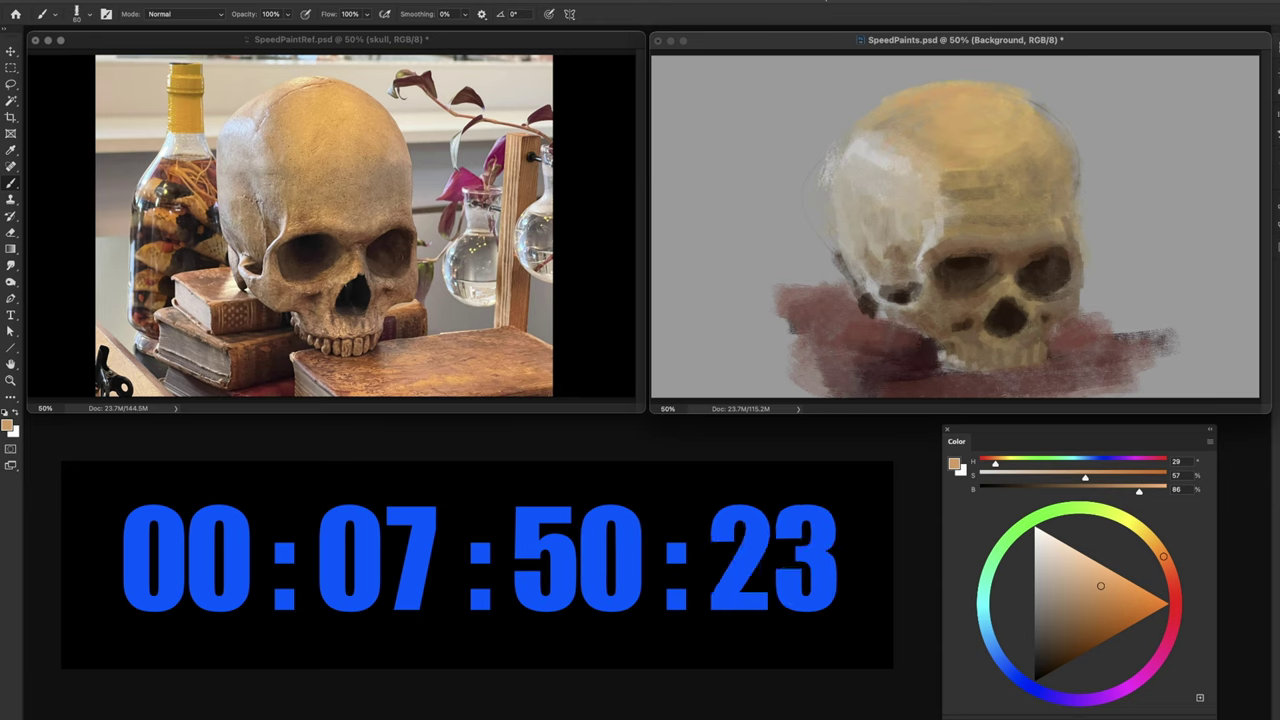
- Refine the forehead and far cranium edge with sampled brown (H 36, S 49, B 53), orange (H 32, S 57, B 87) and tan (H 35, S 46, B 58)
{"action": "left_click", "coordinate": [975, 188], "text": "alt"}
{"action": "left_click_drag", "start_coordinate": [919, 203], "coordinate": [934, 171]}
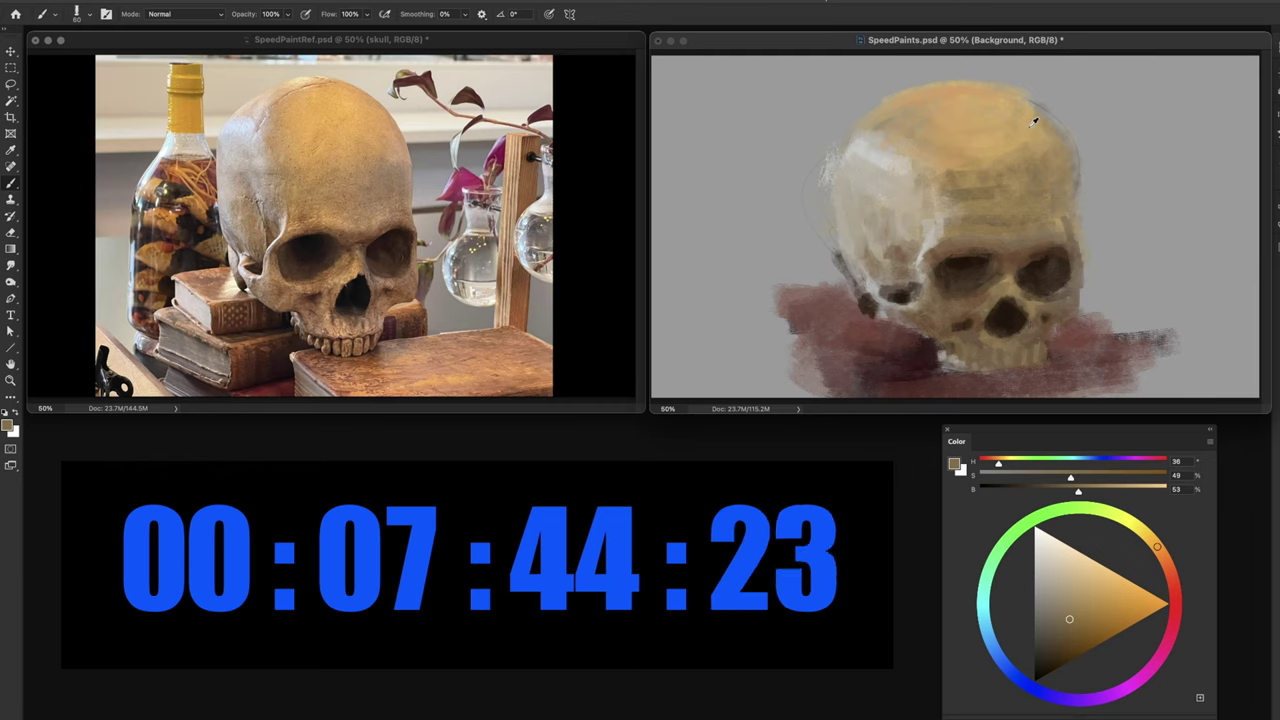
{"action": "left_click", "coordinate": [980, 105], "text": "alt"}
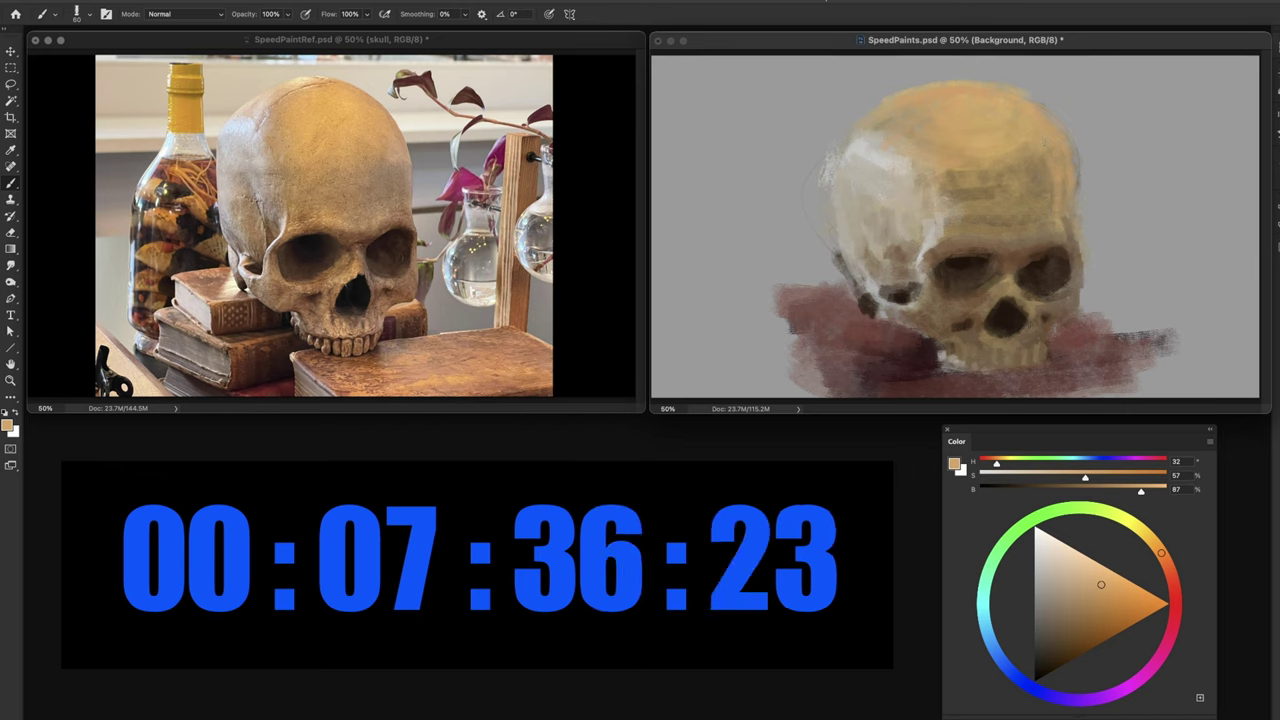
{"action": "left_click", "coordinate": [1040, 174], "text": "alt"}
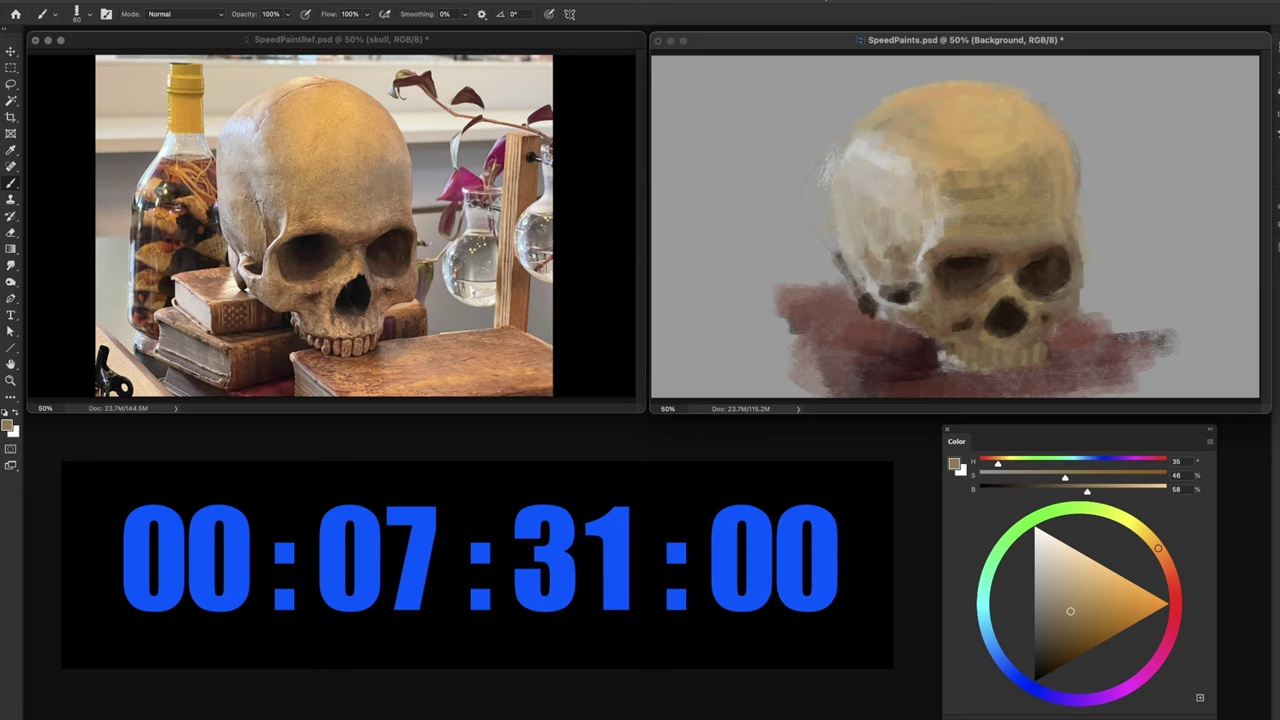
- Deepen the eye sockets with dark brown (H 25, S 69, B 13) and shade the cheeks and jaw with brown (H 27, S 57, B 43)
{"action": "left_click", "coordinate": [964, 254], "text": "alt"}
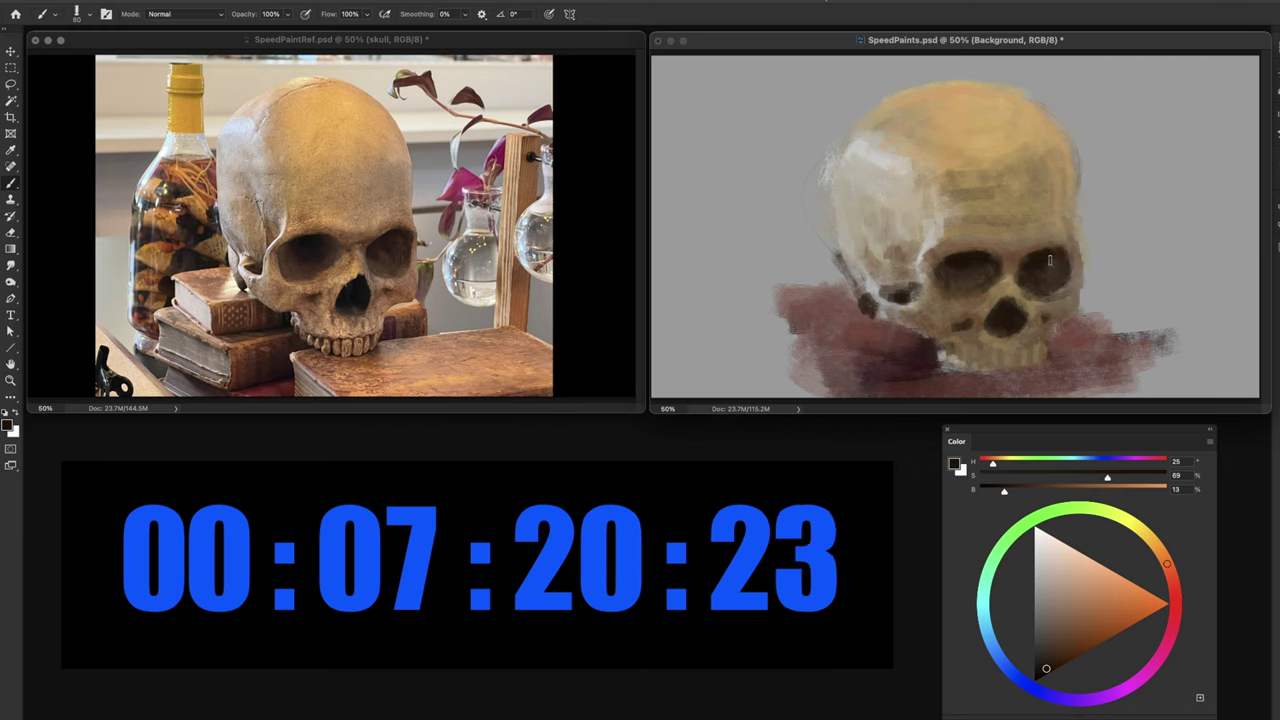
{"action": "left_click", "coordinate": [996, 330], "text": "alt"}
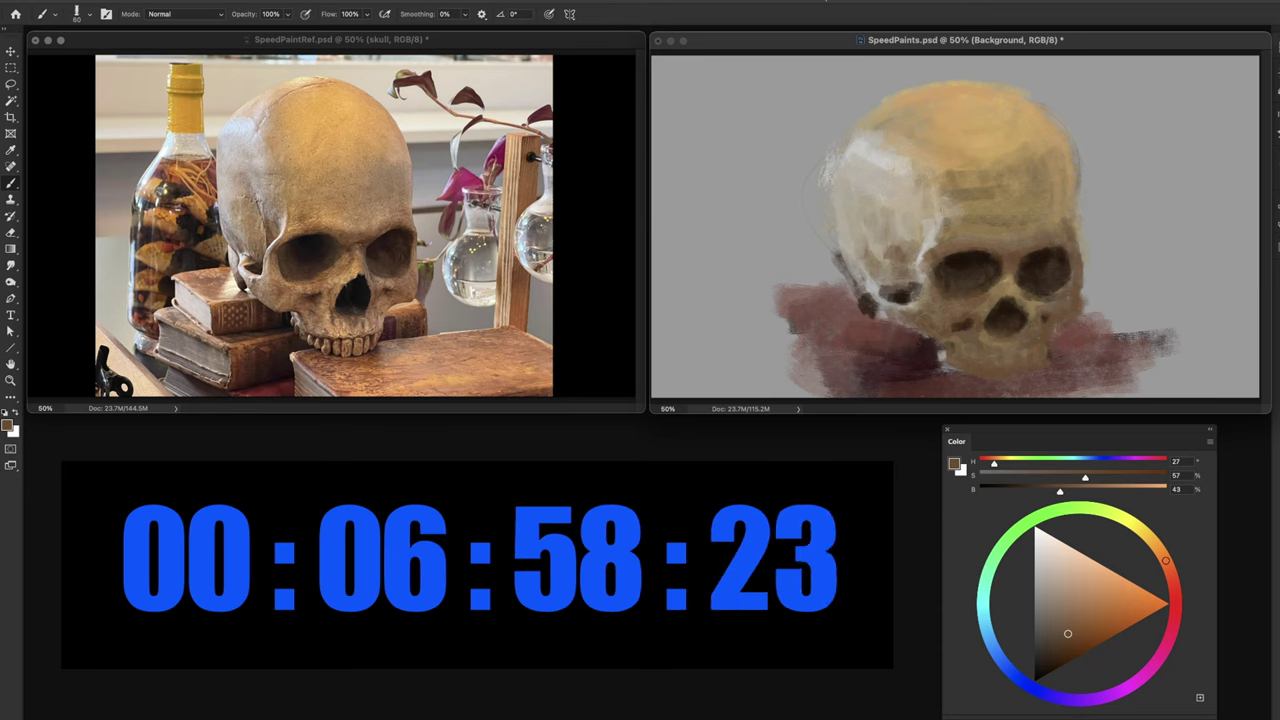
{"action": "left_click", "coordinate": [970, 251], "text": "alt"}
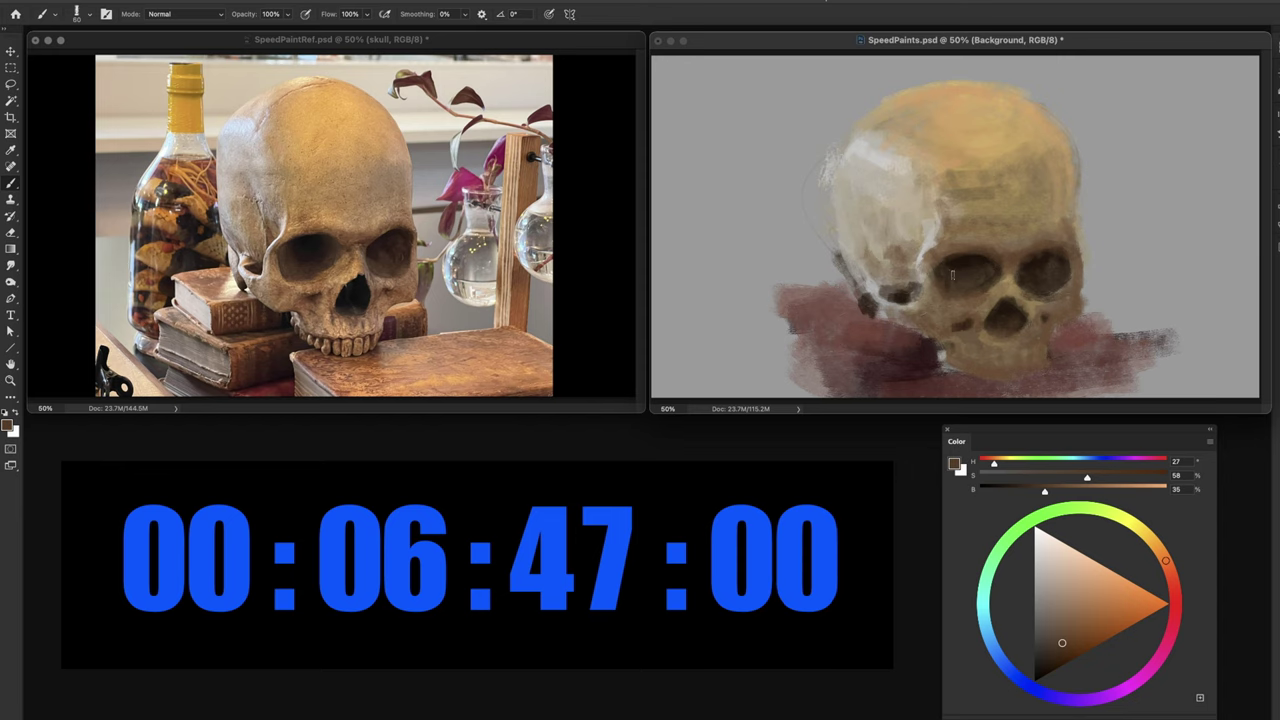
{"action": "left_click", "coordinate": [940, 276], "text": "alt"}
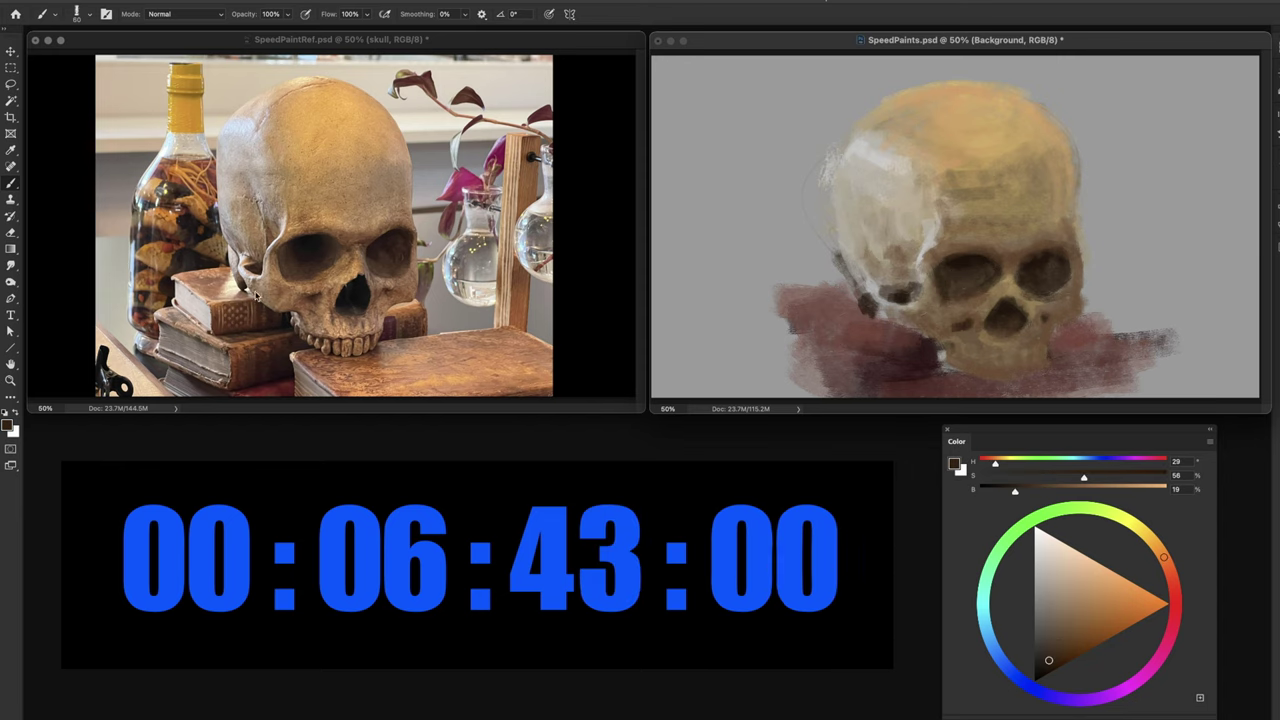
- Model the brow and lower temple with sampled golden tan (H 35, S 57, B 83) and mid brown (H 35, S 51, B 54)
{"action": "left_click", "coordinate": [971, 148], "text": "alt"}
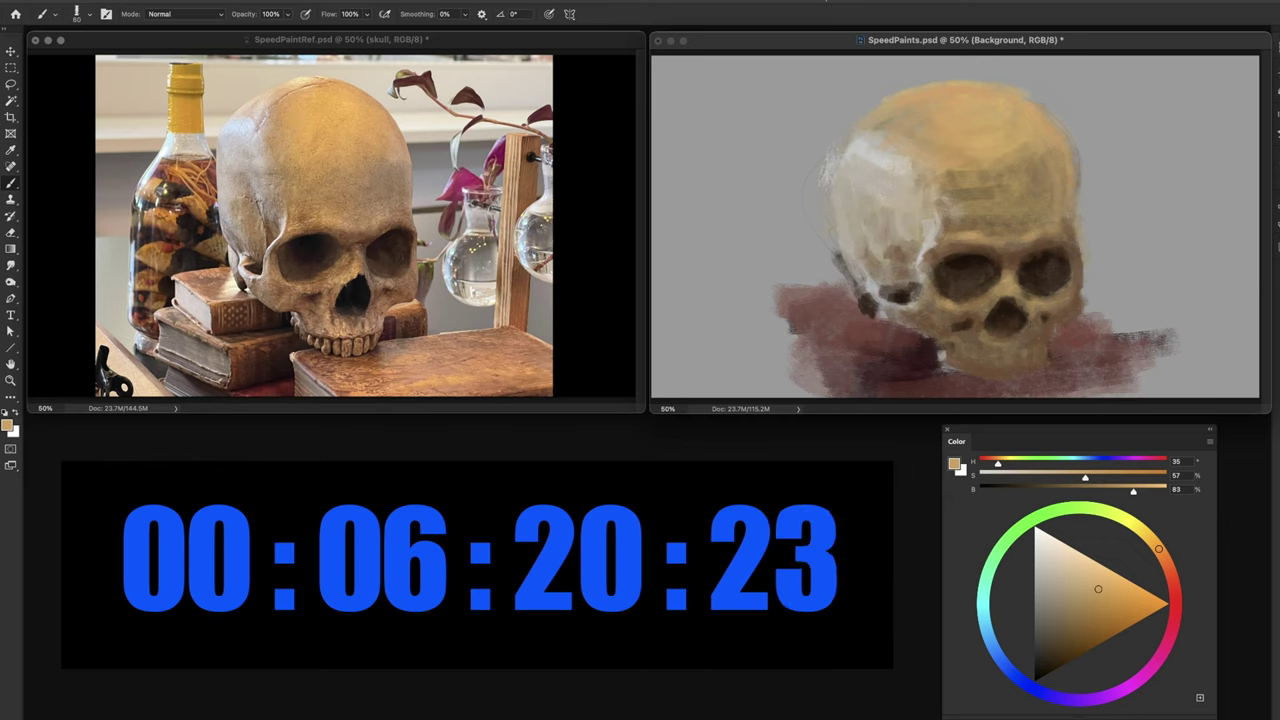
{"action": "left_click", "coordinate": [978, 219], "text": "alt"}
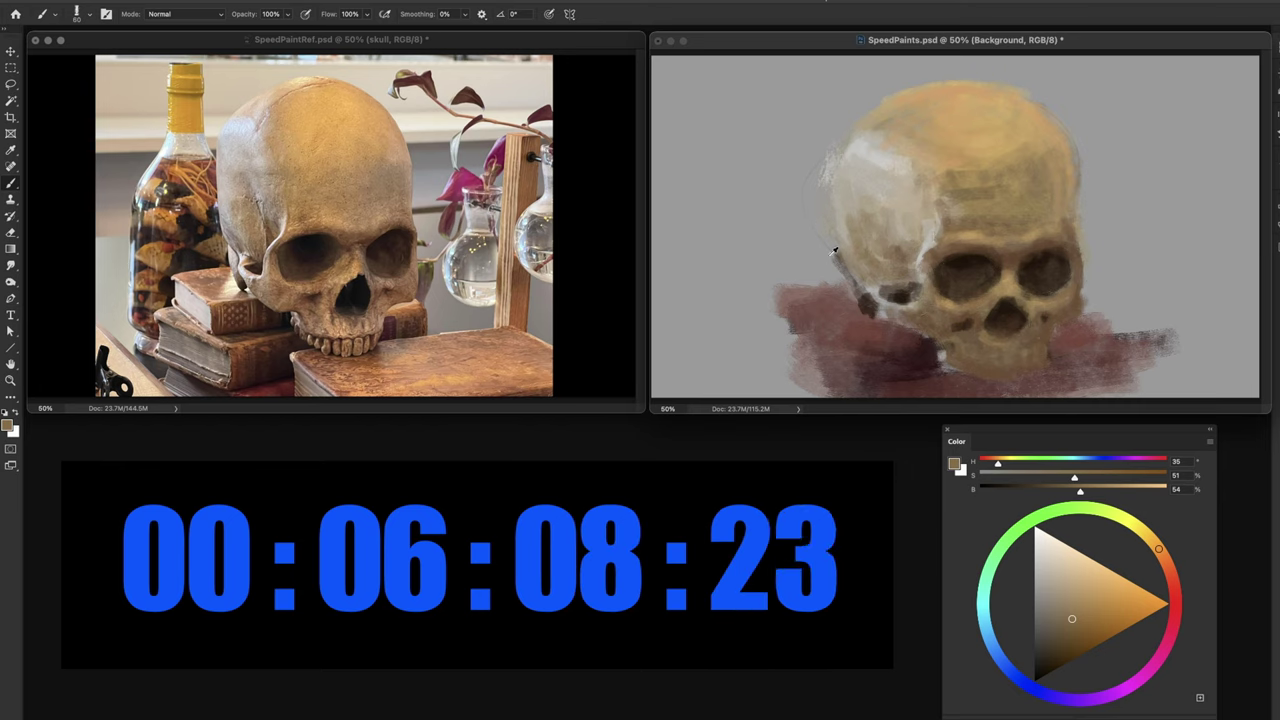
- Block in the background behind the back of the skull with red-brown (H 11, S 51, B 48) at brush size 250
{"action": "left_click", "coordinate": [825, 305], "text": "alt"}
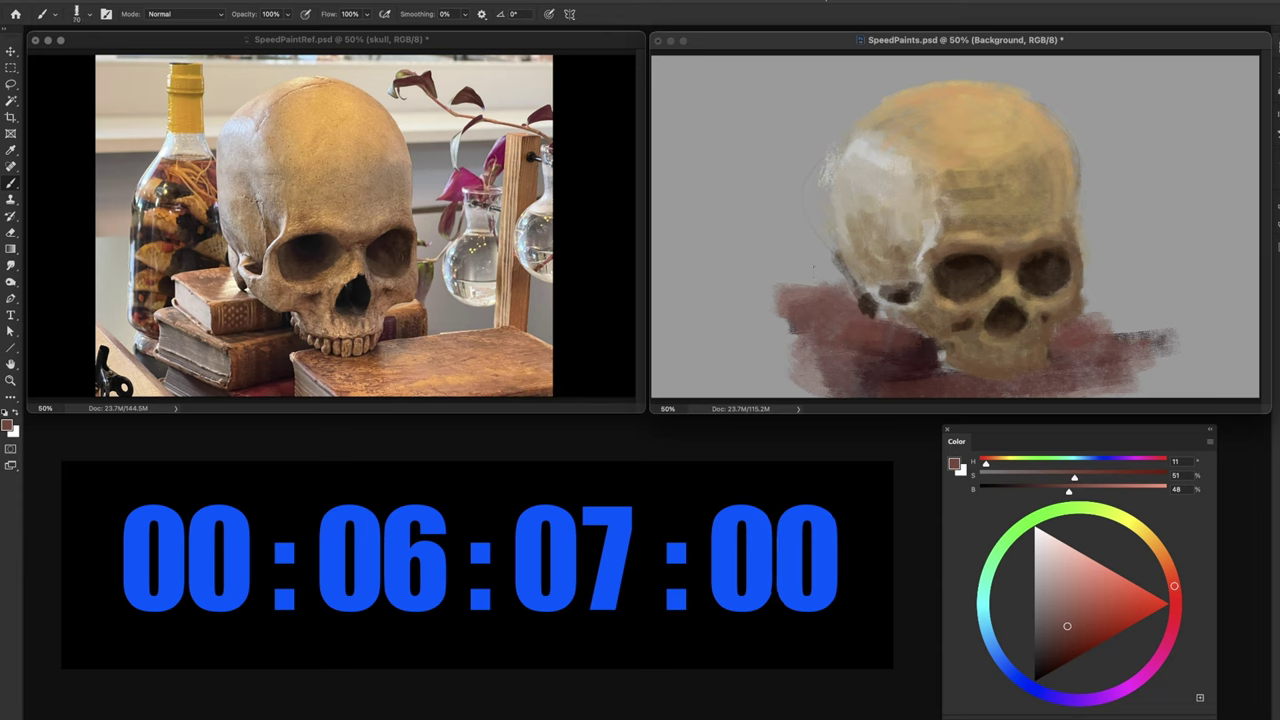
{"action": "key", "text": "]"}
{"action": "left_click_drag", "start_coordinate": [816, 195], "coordinate": [822, 278]}
{"action": "left_click_drag", "start_coordinate": [804, 188], "coordinate": [813, 255]}
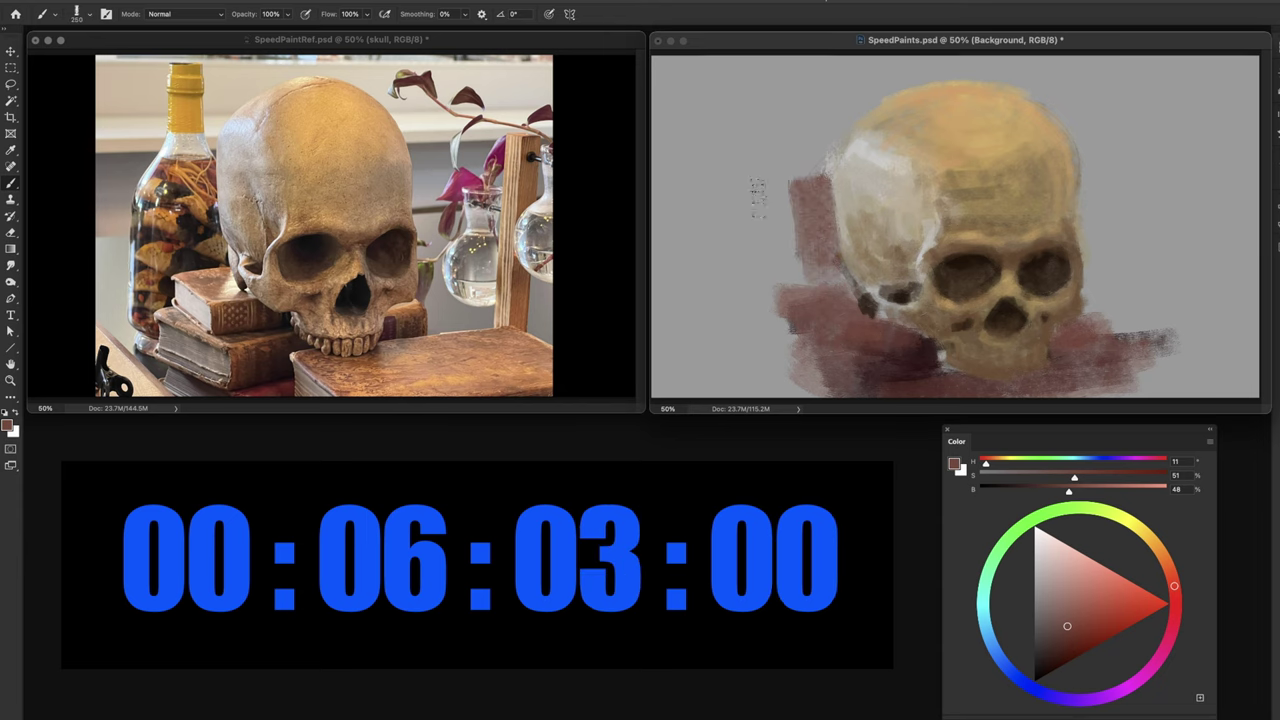
{"action": "left_click_drag", "start_coordinate": [819, 192], "coordinate": [818, 269]}
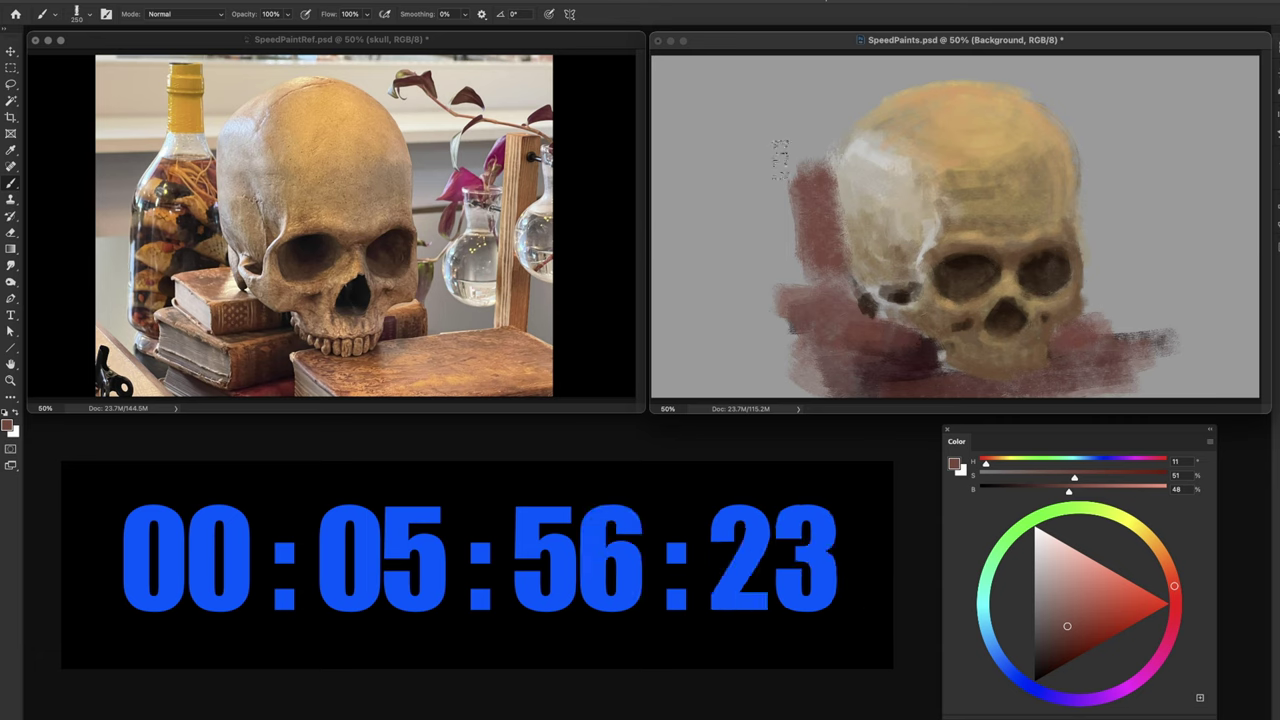
- Spread muted brown (H 11, S 30, B 38) over the background on both sides of the skull
{"action": "left_click_drag", "start_coordinate": [1069, 613], "coordinate": [1050, 631]}
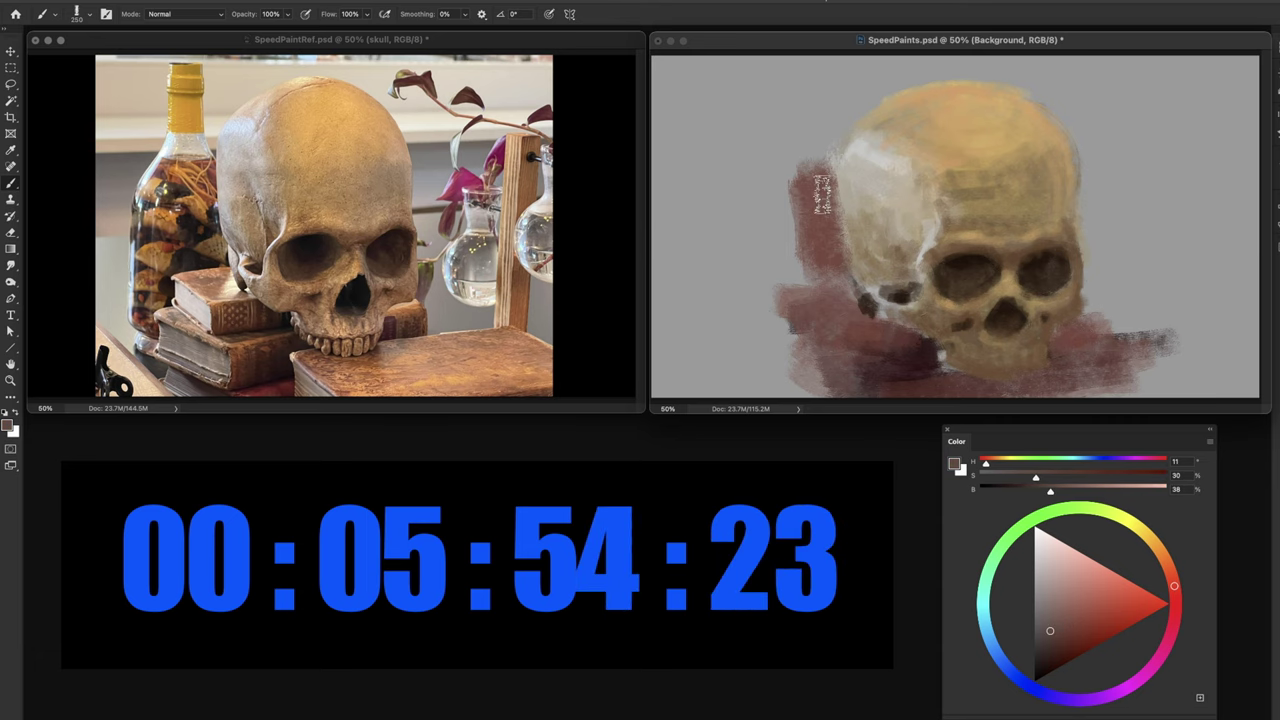
{"action": "mouse_move", "coordinate": [812, 147]}
{"action": "left_mouse_down"}
{"action": "mouse_move", "coordinate": [824, 128]}
{"action": "mouse_move", "coordinate": [782, 130]}
{"action": "mouse_move", "coordinate": [873, 80]}
{"action": "mouse_move", "coordinate": [788, 245]}
{"action": "mouse_move", "coordinate": [815, 200]}
{"action": "mouse_move", "coordinate": [831, 266]}
{"action": "mouse_move", "coordinate": [825, 178]}
{"action": "mouse_move", "coordinate": [828, 276]}
{"action": "left_mouse_up"}
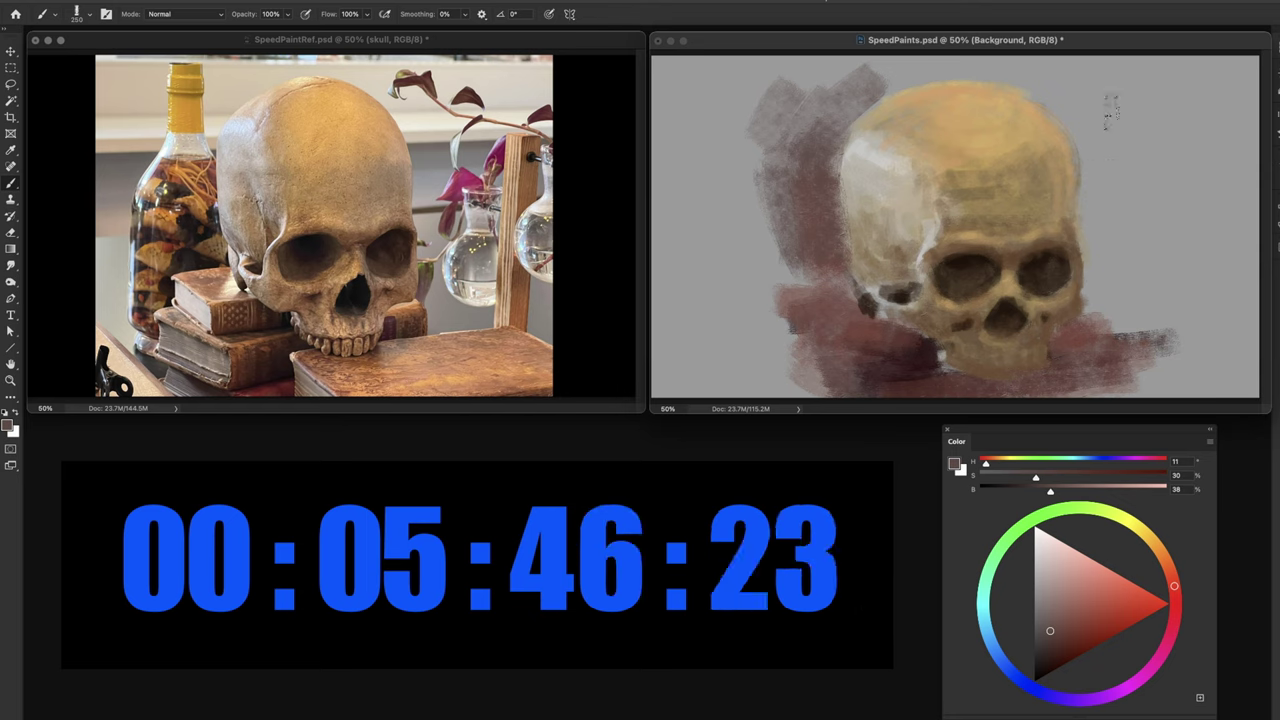
{"action": "mouse_move", "coordinate": [1080, 155]}
{"action": "left_mouse_down"}
{"action": "mouse_move", "coordinate": [1095, 220]}
{"action": "mouse_move", "coordinate": [1132, 228]}
{"action": "mouse_move", "coordinate": [1045, 75]}
{"action": "mouse_move", "coordinate": [1200, 195]}
{"action": "mouse_move", "coordinate": [1110, 290]}
{"action": "mouse_move", "coordinate": [1100, 325]}
{"action": "mouse_move", "coordinate": [1230, 210]}
{"action": "left_mouse_up"}
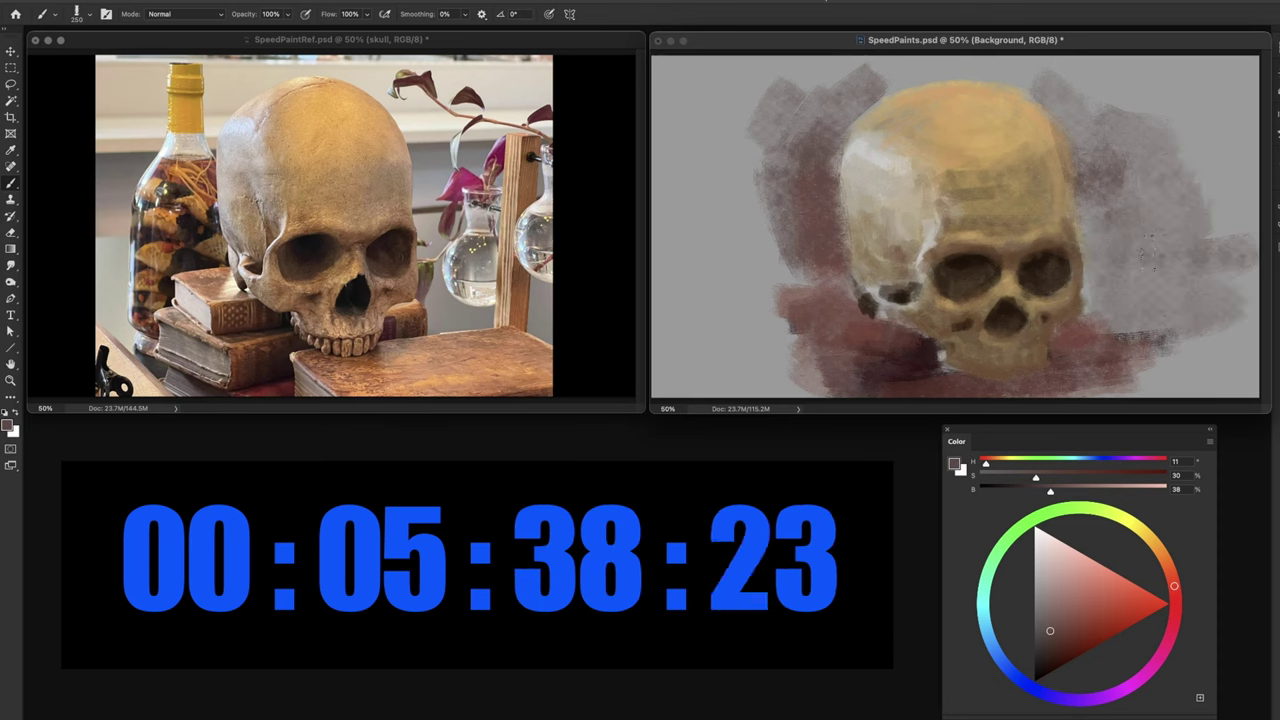
- Enlarge the brush to size 800 and cover the rest of the background with textured muted-brown strokes
{"action": "key", "text": "bracketright"}
{"action": "key", "text": "bracketright"}
{"action": "key", "text": "bracketright"}
{"action": "key", "text": "bracketright"}
{"action": "key", "text": "bracketright"}
{"action": "key", "text": "bracketright"}
{"action": "key", "text": "bracketright"}
{"action": "mouse_move", "coordinate": [1140, 50]}
{"action": "left_mouse_down"}
{"action": "mouse_move", "coordinate": [1182, 48]}
{"action": "mouse_move", "coordinate": [1060, 25]}
{"action": "left_mouse_up"}
{"action": "mouse_move", "coordinate": [775, 35]}
{"action": "left_mouse_down"}
{"action": "mouse_move", "coordinate": [690, 200]}
{"action": "mouse_move", "coordinate": [720, 285]}
{"action": "mouse_move", "coordinate": [725, 424]}
{"action": "left_mouse_up"}
{"action": "mouse_move", "coordinate": [760, 175]}
{"action": "left_mouse_down"}
{"action": "mouse_move", "coordinate": [745, 205]}
{"action": "mouse_move", "coordinate": [765, 215]}
{"action": "mouse_move", "coordinate": [747, 349]}
{"action": "left_mouse_up"}
{"action": "mouse_move", "coordinate": [1155, 405]}
{"action": "left_mouse_down"}
{"action": "mouse_move", "coordinate": [1200, 280]}
{"action": "mouse_move", "coordinate": [1175, 160]}
{"action": "mouse_move", "coordinate": [1242, 205]}
{"action": "mouse_move", "coordinate": [1255, 120]}
{"action": "left_mouse_up"}
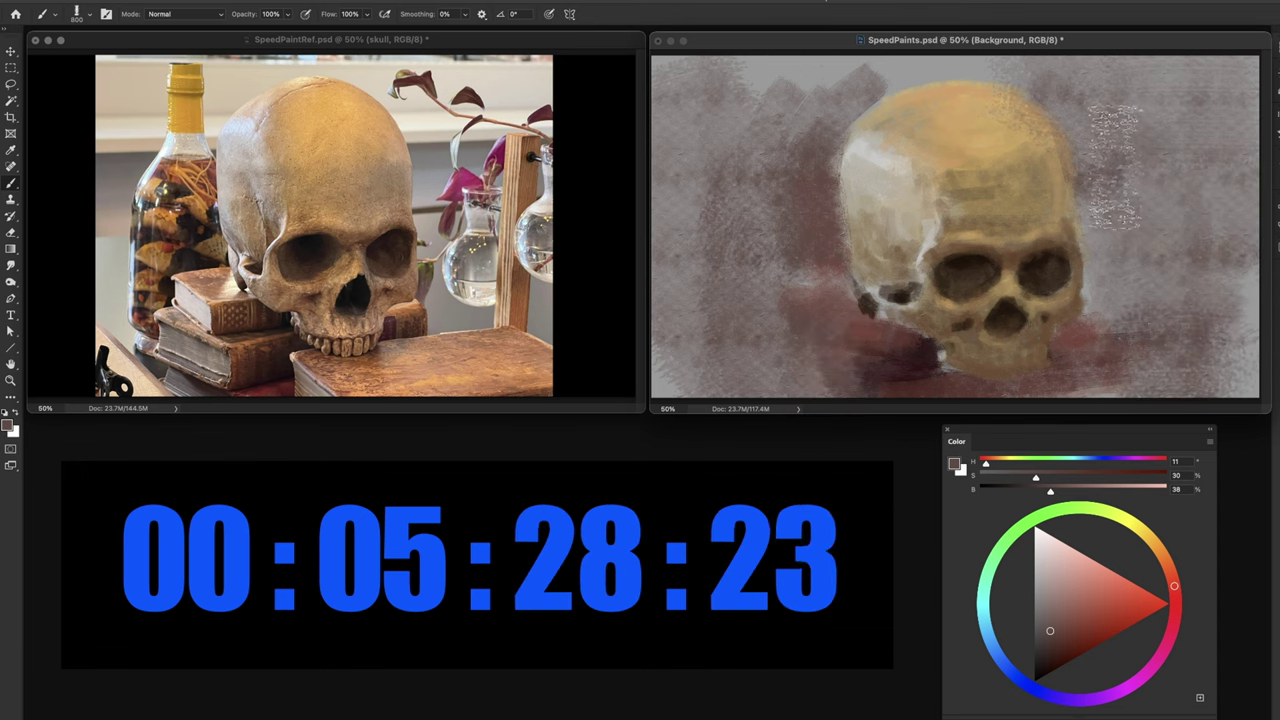
- Reduce the brush to size 125 and fill the background close around the top edge of the cranium
{"action": "key", "text": "["}
{"action": "key", "text": "["}
{"action": "key", "text": "["}
{"action": "key", "text": "["}
{"action": "key", "text": "["}
{"action": "key", "text": "["}
{"action": "key", "text": "["}
{"action": "key", "text": "["}
{"action": "key", "text": "["}
{"action": "key", "text": "["}
{"action": "key", "text": "["}
{"action": "key", "text": "["}
{"action": "mouse_move", "coordinate": [998, 67]}
{"action": "left_mouse_down"}
{"action": "mouse_move", "coordinate": [888, 74]}
{"action": "mouse_move", "coordinate": [894, 83]}
{"action": "left_mouse_up"}
{"action": "left_click_drag", "start_coordinate": [1048, 70], "coordinate": [830, 82]}
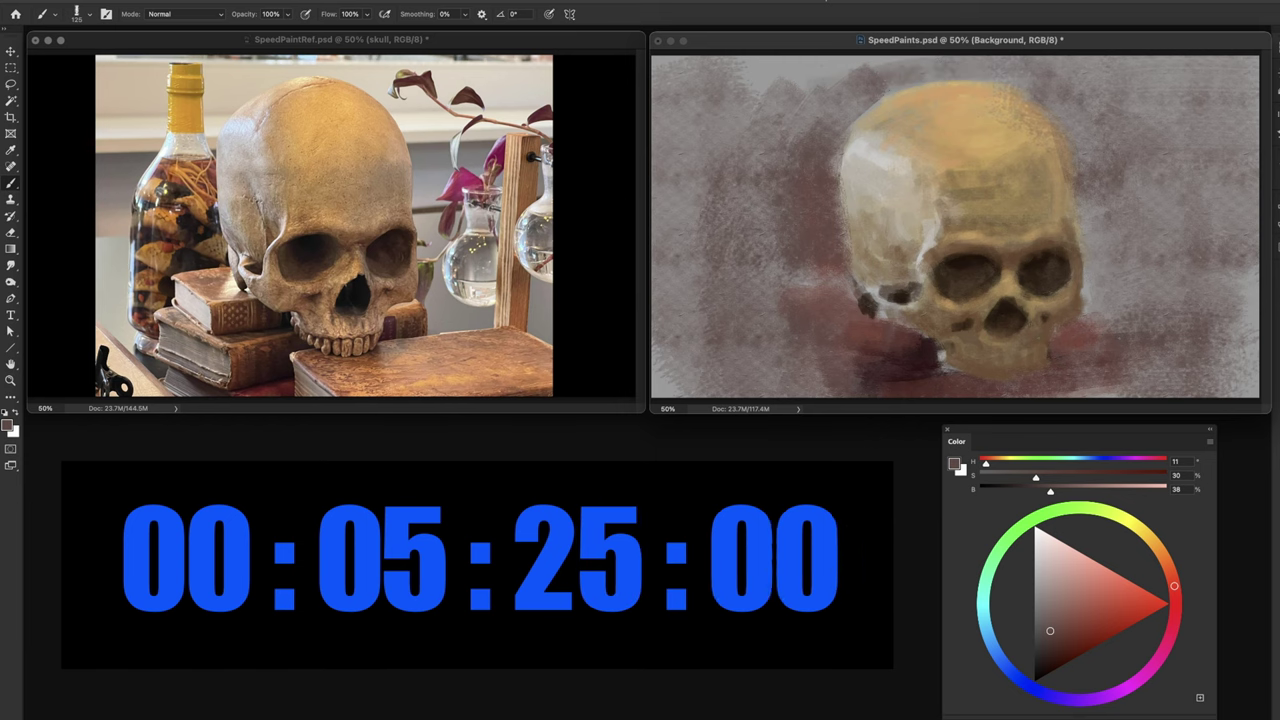
{"action": "left_click_drag", "start_coordinate": [915, 84], "coordinate": [852, 122]}
{"action": "mouse_move", "coordinate": [988, 76]}
{"action": "left_mouse_down"}
{"action": "mouse_move", "coordinate": [1038, 83]}
{"action": "mouse_move", "coordinate": [1040, 108]}
{"action": "left_mouse_up"}
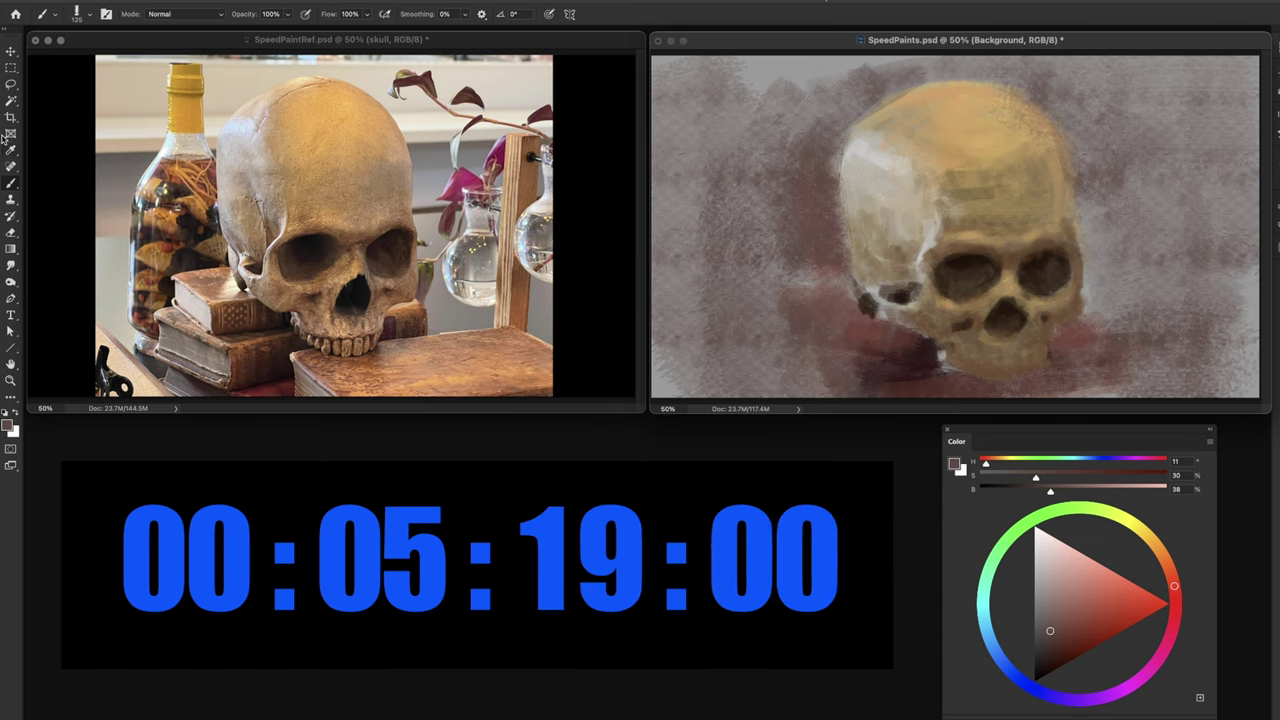
- Blend the forehead, temple, eye sockets and cheekbone with the Mixer Brush, using tan sampled from the forehead
{"action": "left_click_drag", "start_coordinate": [11, 183], "coordinate": [60, 223]}
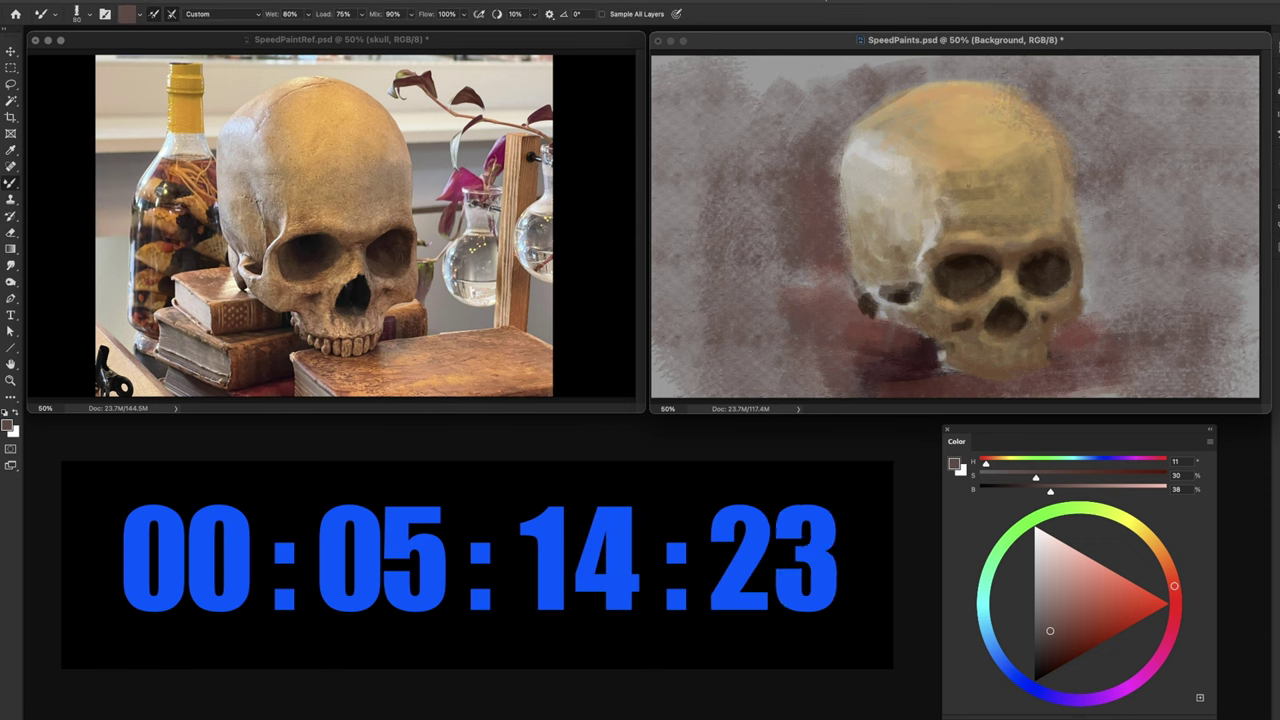
{"action": "left_click", "coordinate": [977, 170], "text": "alt"}
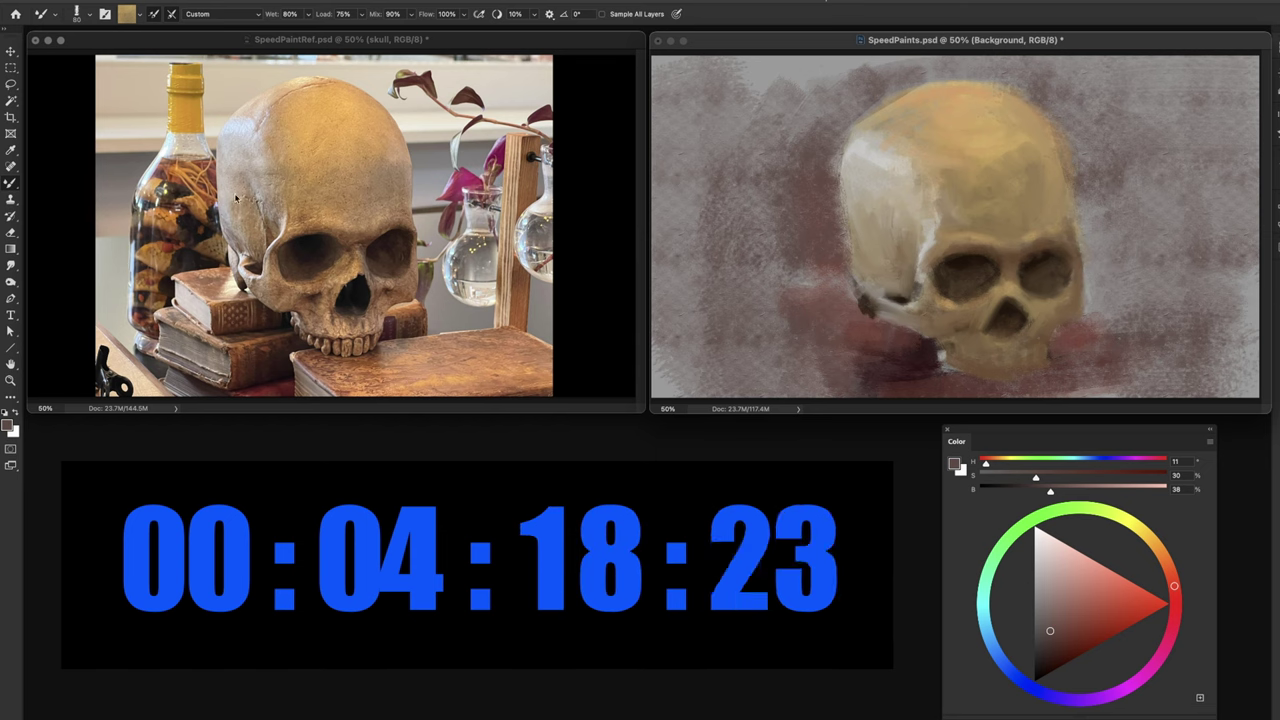
- Switch to the Brush tool at size 80 and paint muted grey-brown (H 37, S 18, B 57) around the nose and upper jaw
{"action": "right_click", "coordinate": [10, 184]}
{"action": "left_click", "coordinate": [50, 179]}
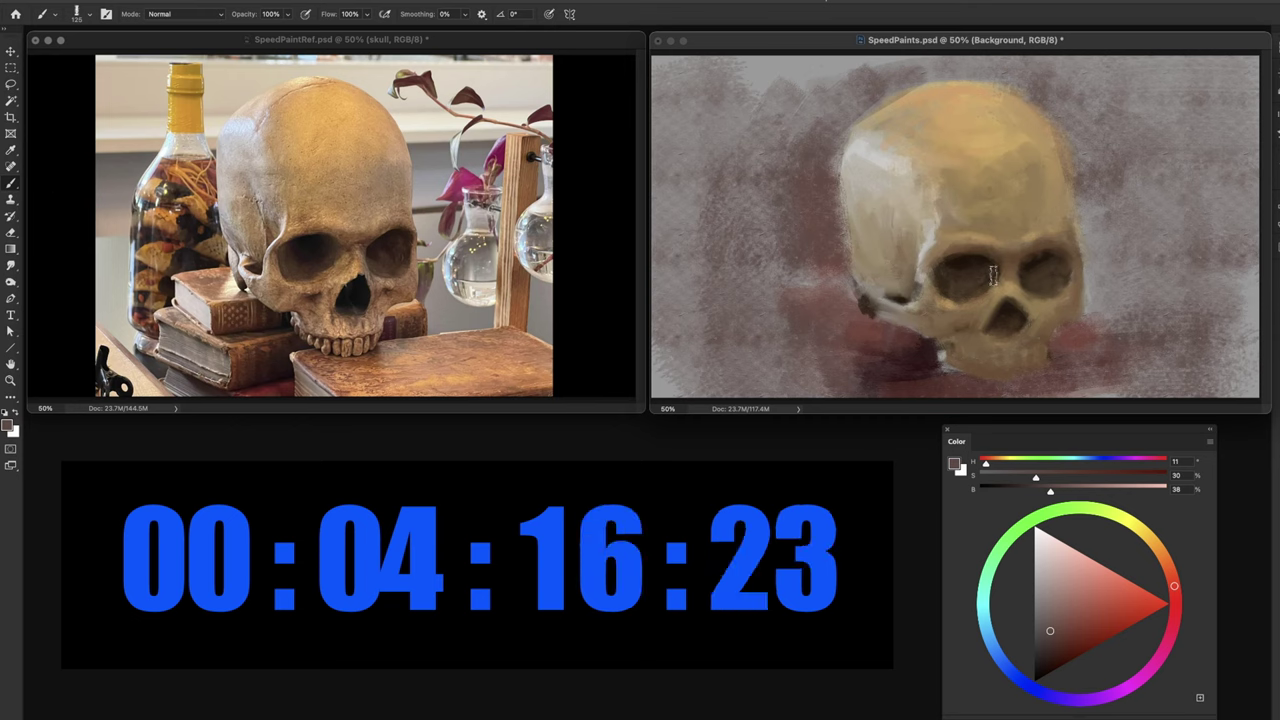
{"action": "left_click", "coordinate": [1016, 292], "text": "alt"}
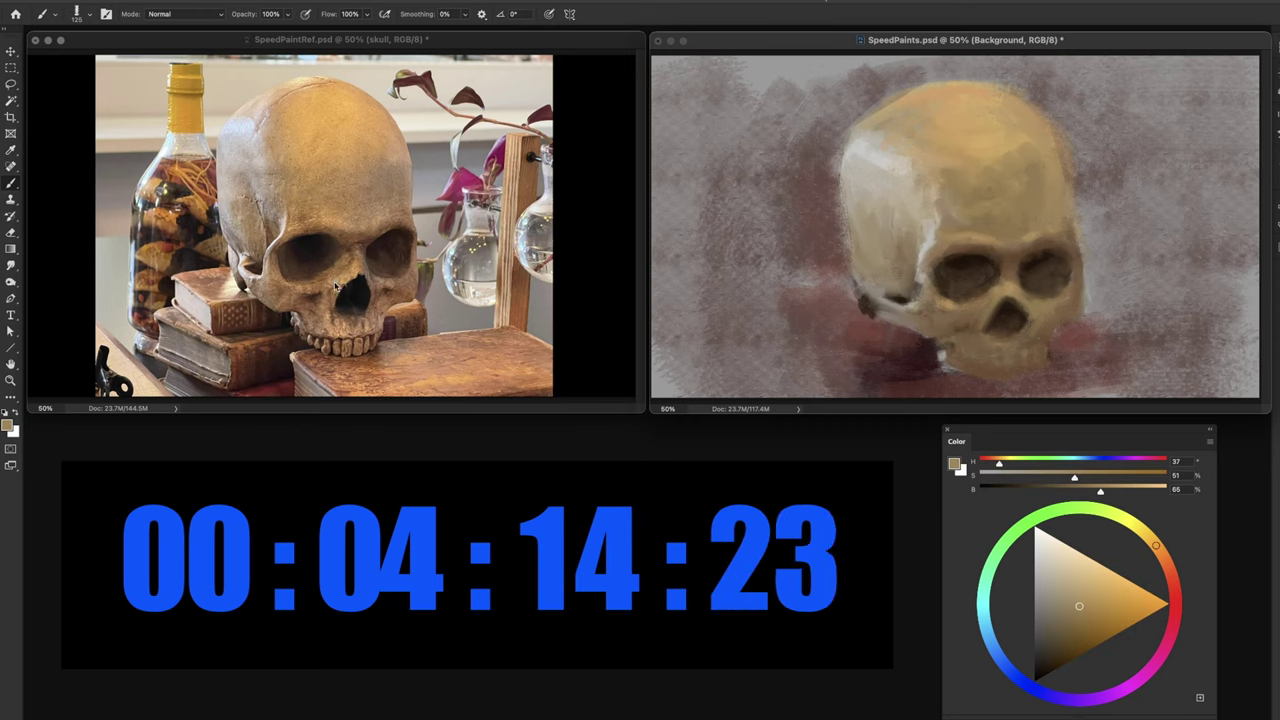
{"action": "left_click_drag", "start_coordinate": [1078, 605], "coordinate": [1048, 601]}
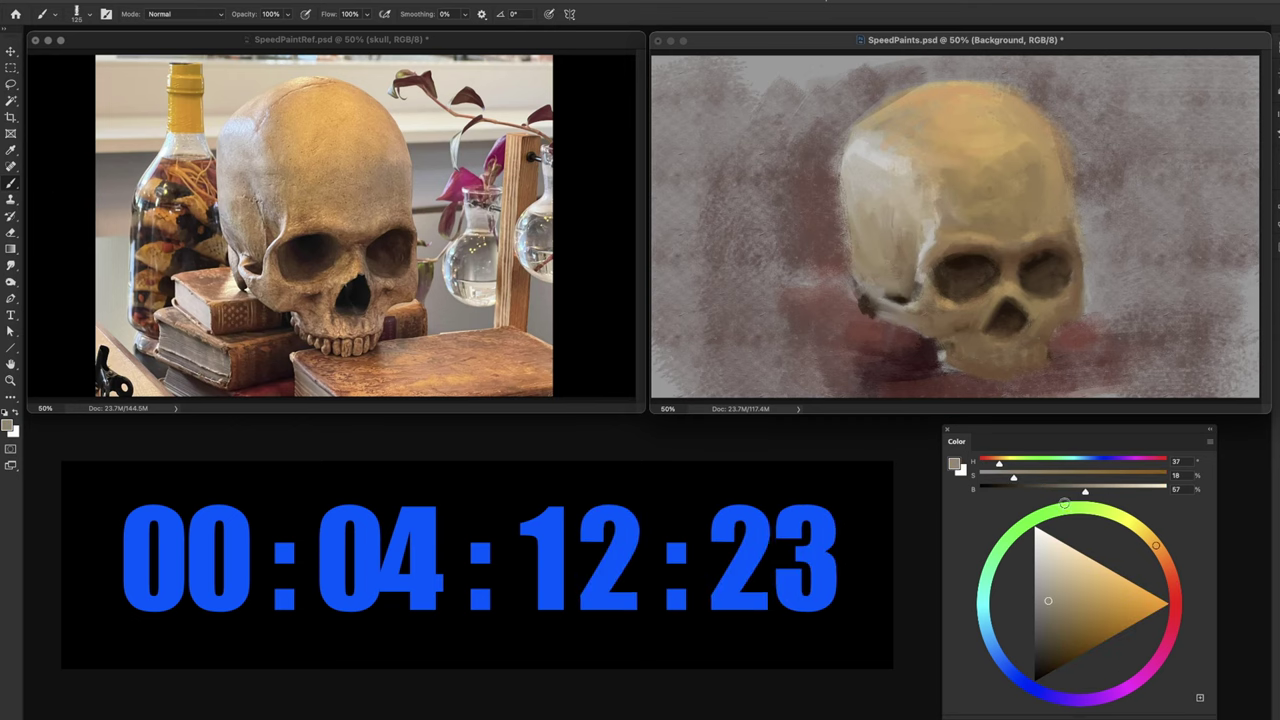
{"action": "key", "text": "bracketleft"}
{"action": "key", "text": "bracketleft"}
{"action": "key", "text": "bracketleft"}
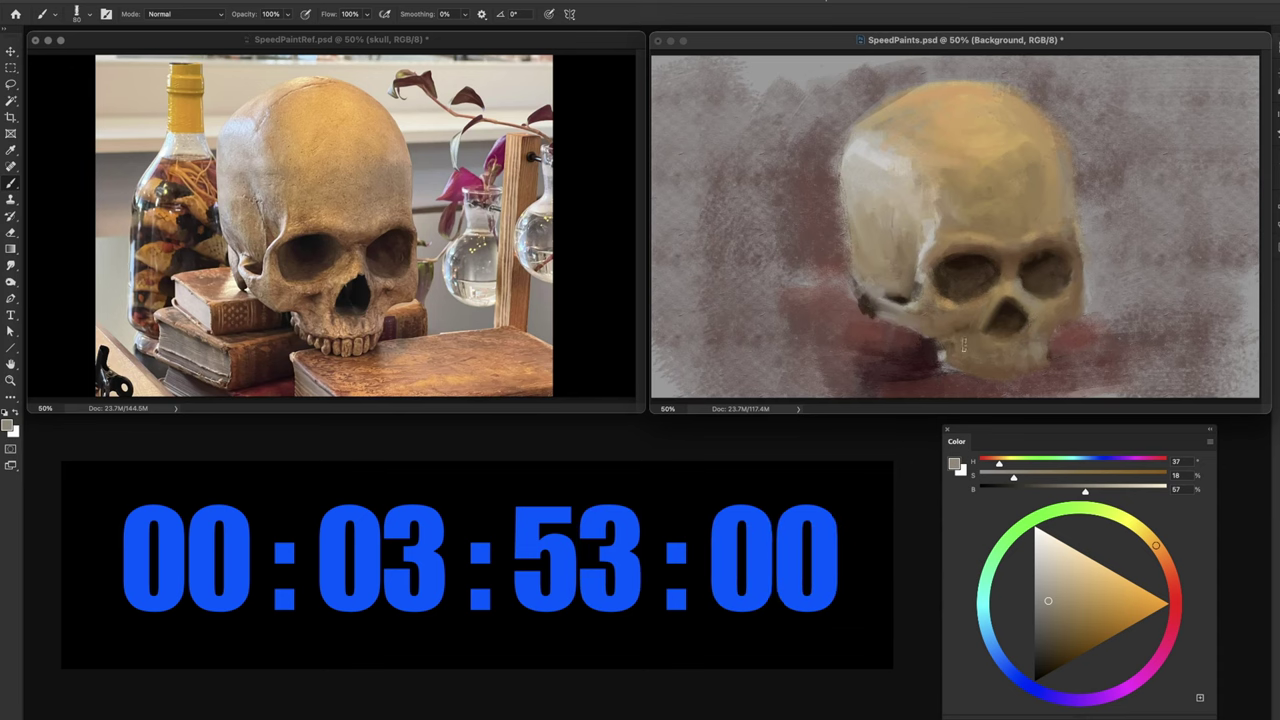
- Mark the gaps and shadows between the teeth with browns sampled from the nose bridge and eye socket
{"action": "left_click", "coordinate": [1006, 278], "text": "alt"}
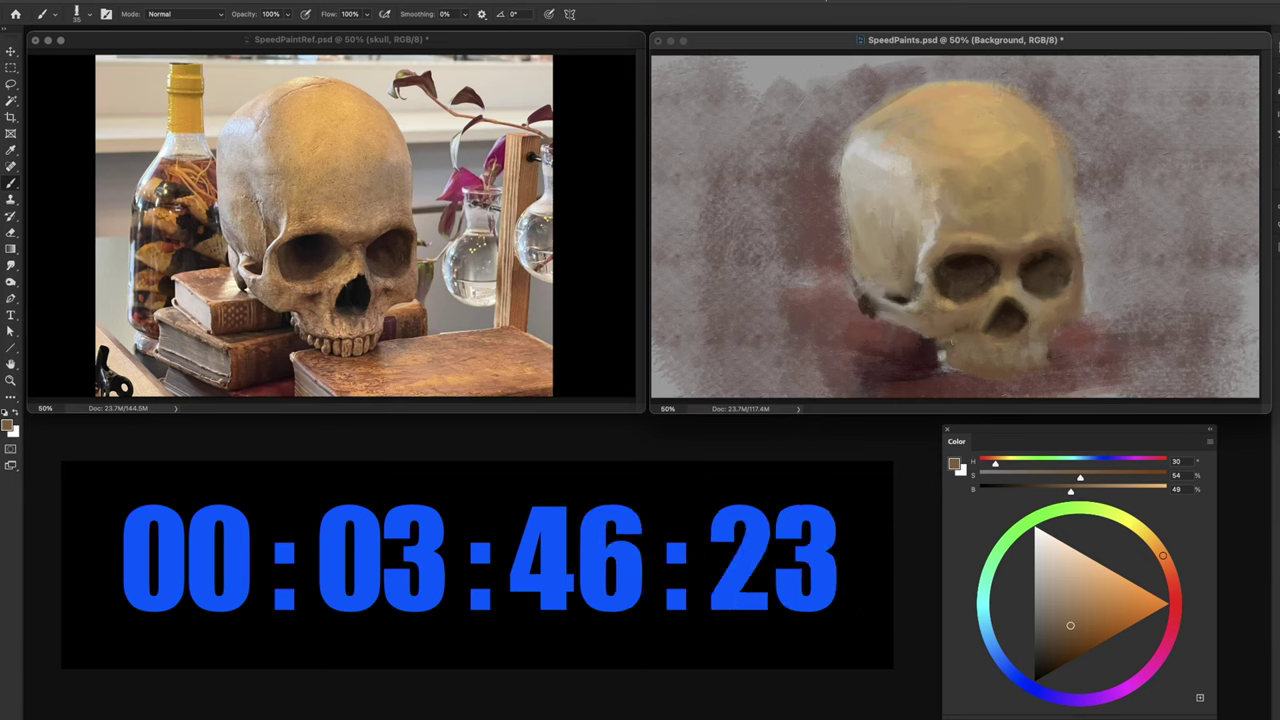
{"action": "left_click", "coordinate": [958, 266], "text": "alt"}
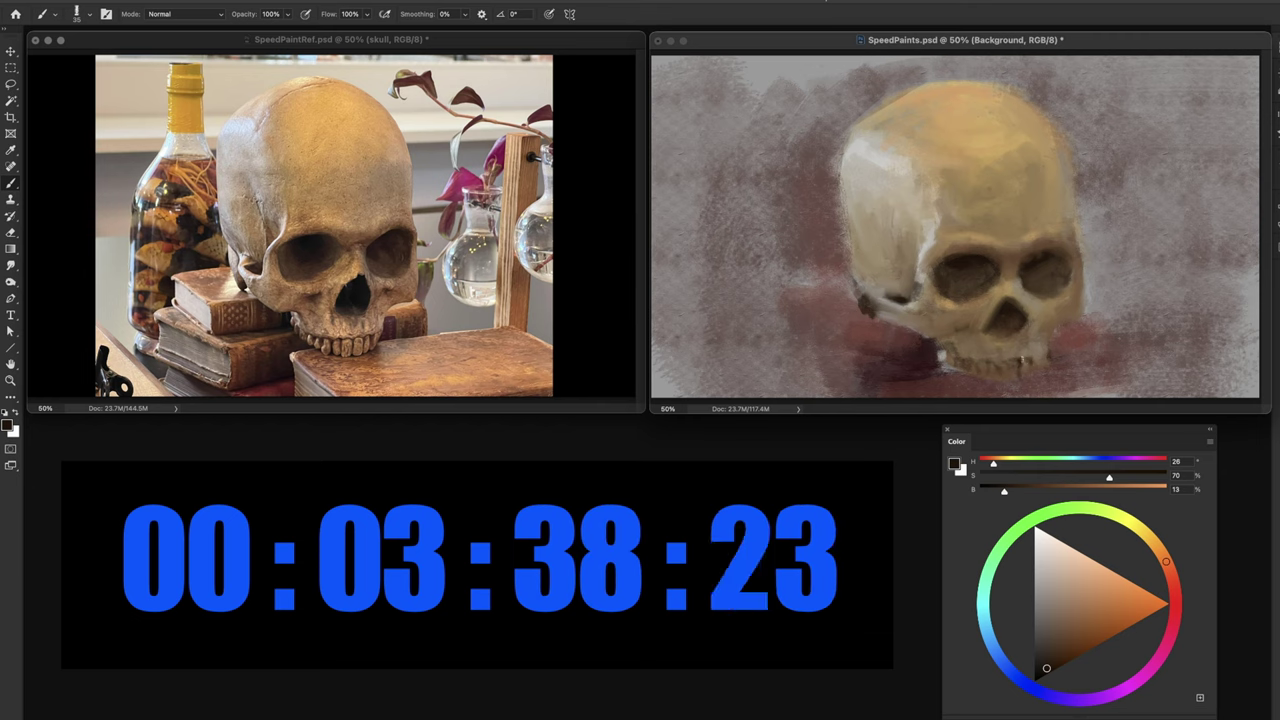
{"action": "mouse_move", "coordinate": [1026, 357]}
{"action": "left_mouse_down"}
{"action": "mouse_move", "coordinate": [1039, 371]}
{"action": "mouse_move", "coordinate": [1032, 356]}
{"action": "mouse_move", "coordinate": [991, 358]}
{"action": "left_mouse_up"}
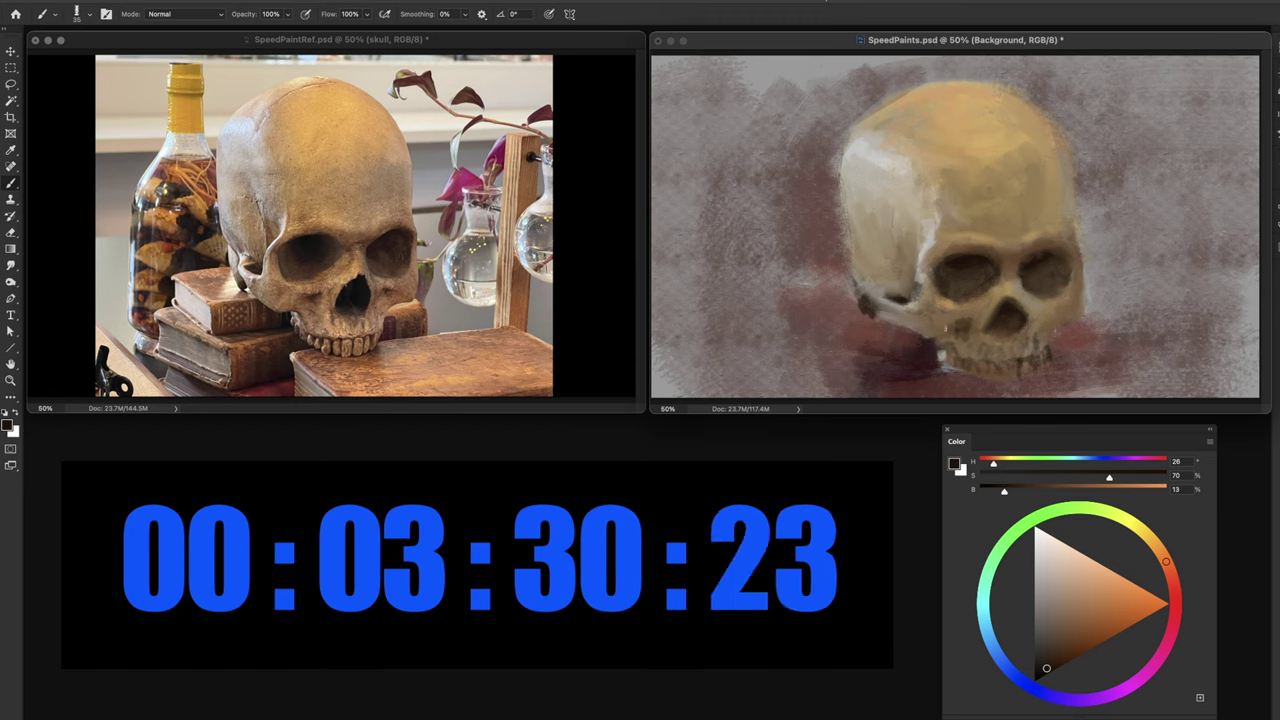
- Dab small dark hollows into the upper jaw and behind the cheekbone with sampled browns, and sample tan from the forehead
{"action": "left_click", "coordinate": [952, 316], "text": "alt"}
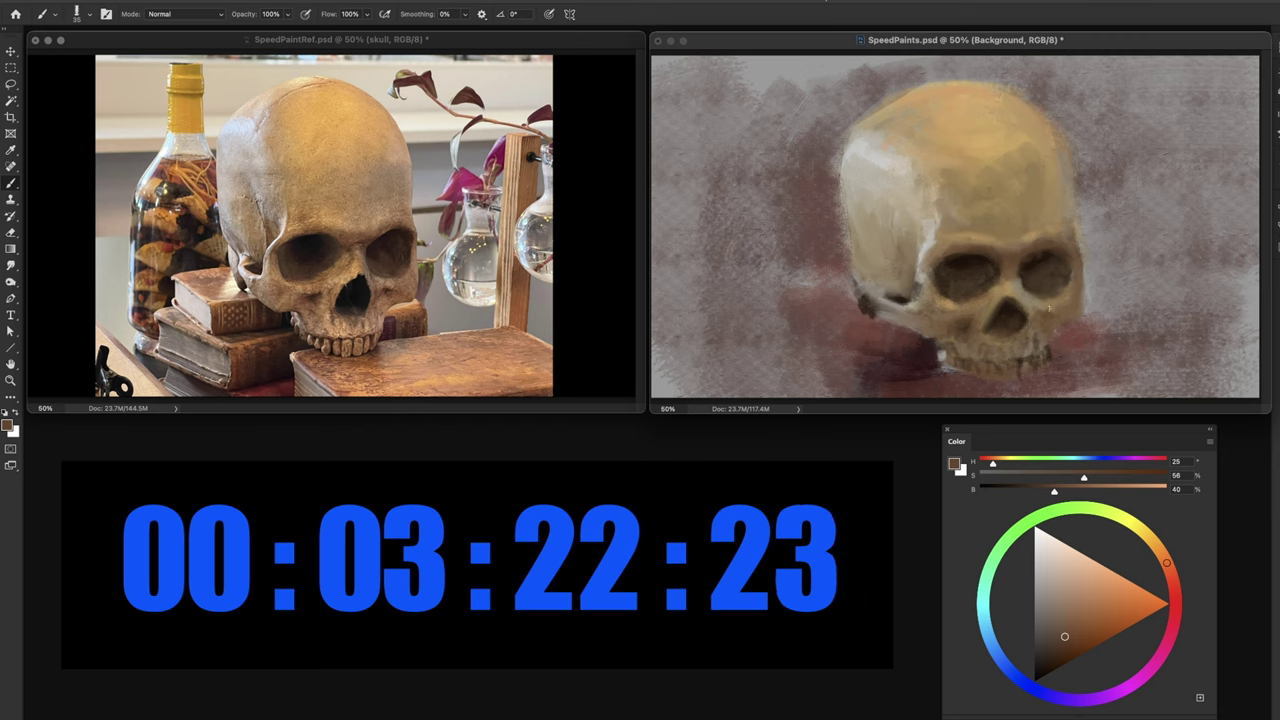
{"action": "left_click", "coordinate": [1040, 265], "text": "alt"}
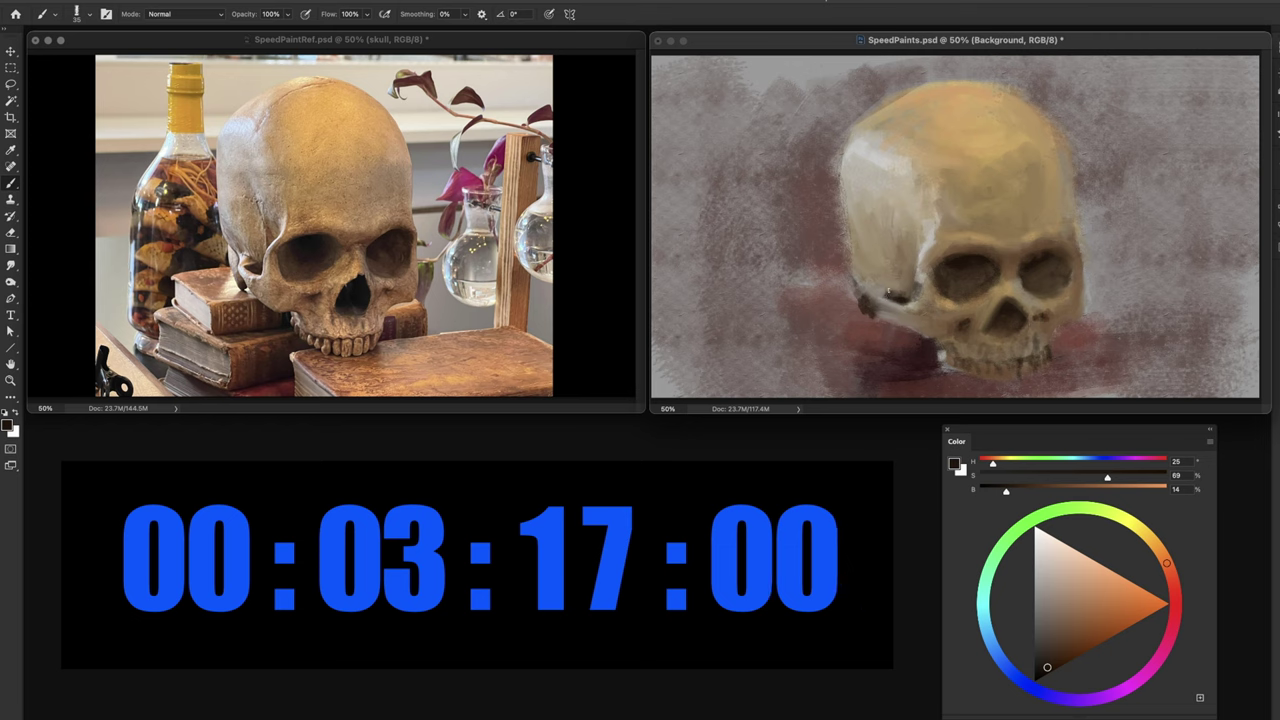
{"action": "left_click", "coordinate": [946, 156], "text": "alt"}
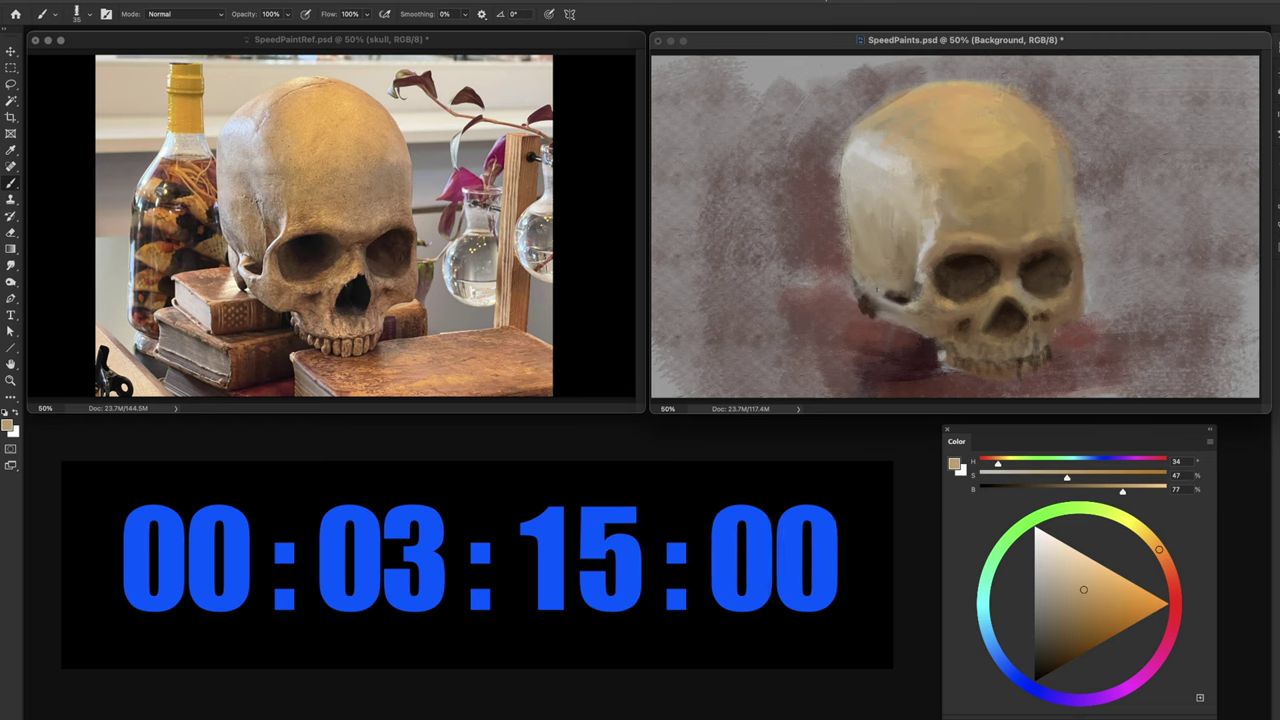
- Paint dark-brown shading up the skull's rear edge and thin cracks across the temple, sampling the colour behind the cheekbone
{"action": "left_click", "coordinate": [866, 298], "text": "alt"}
{"action": "left_click_drag", "start_coordinate": [872, 291], "coordinate": [849, 232]}
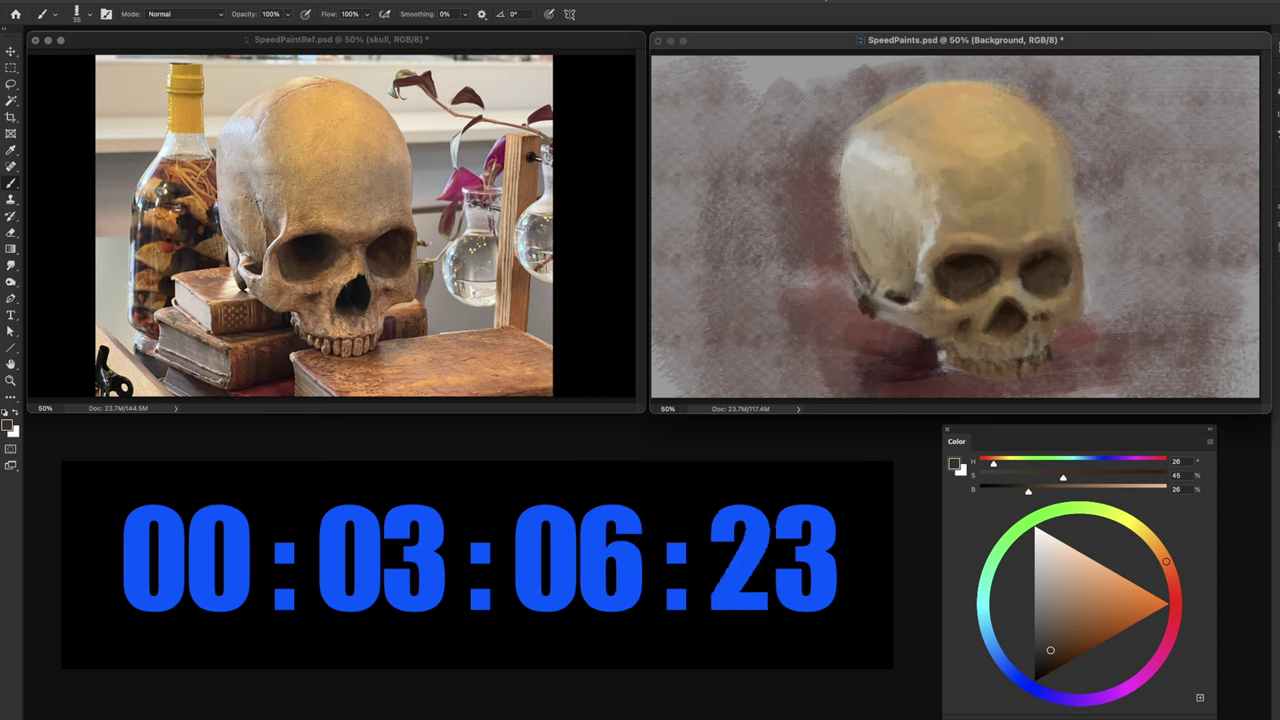
{"action": "left_click_drag", "start_coordinate": [908, 265], "coordinate": [880, 205]}
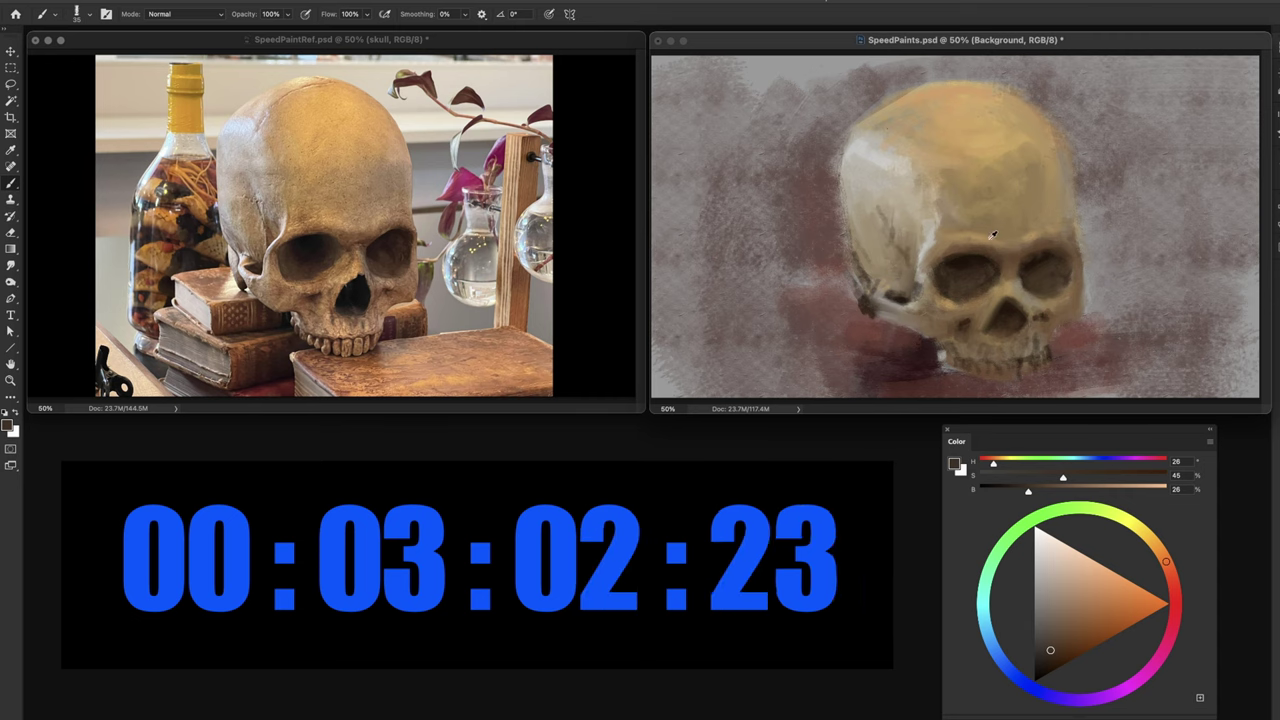
- Draw a thin dark-brown suture across the top of the cranium at brush size 15 and highlight it with pale yellow (H 38, S 48, B 100)
{"action": "left_click", "coordinate": [972, 257], "text": "alt"}
{"action": "key", "text": "bracketleft"}
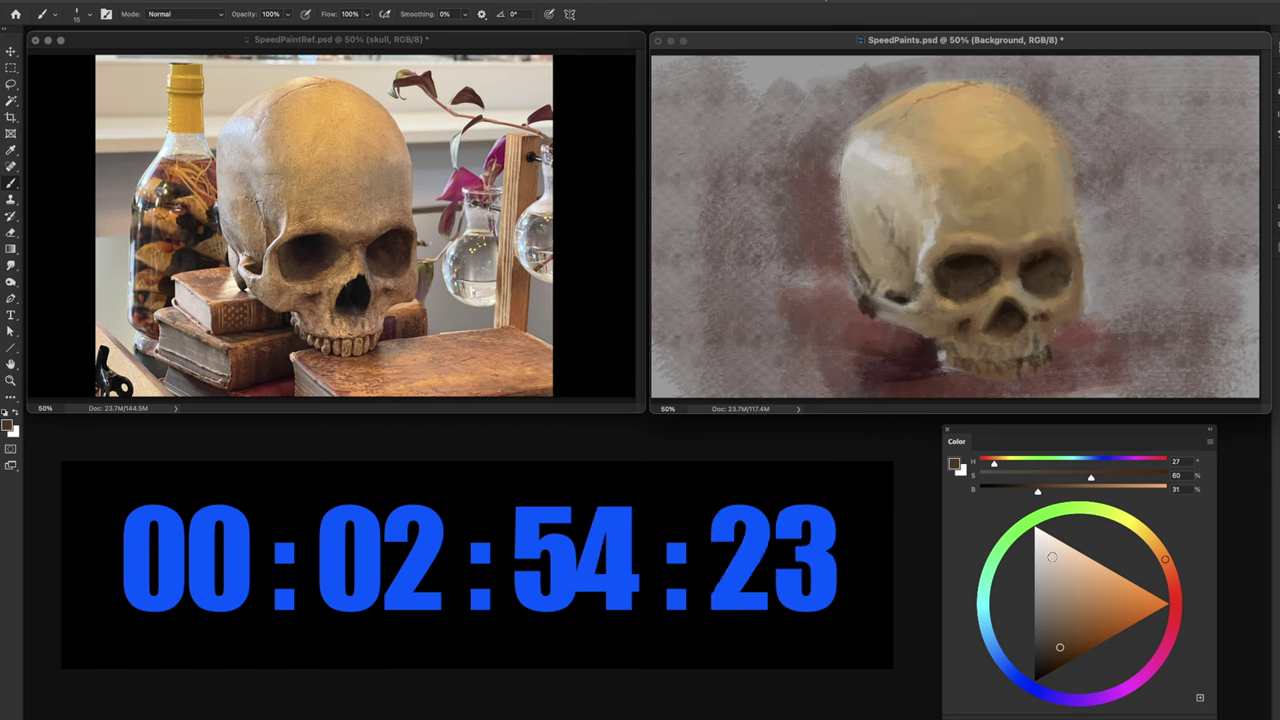
{"action": "left_click", "coordinate": [1099, 564]}
{"action": "left_click", "coordinate": [1160, 552]}
{"action": "left_click_drag", "start_coordinate": [1160, 552], "coordinate": [1156, 545]}
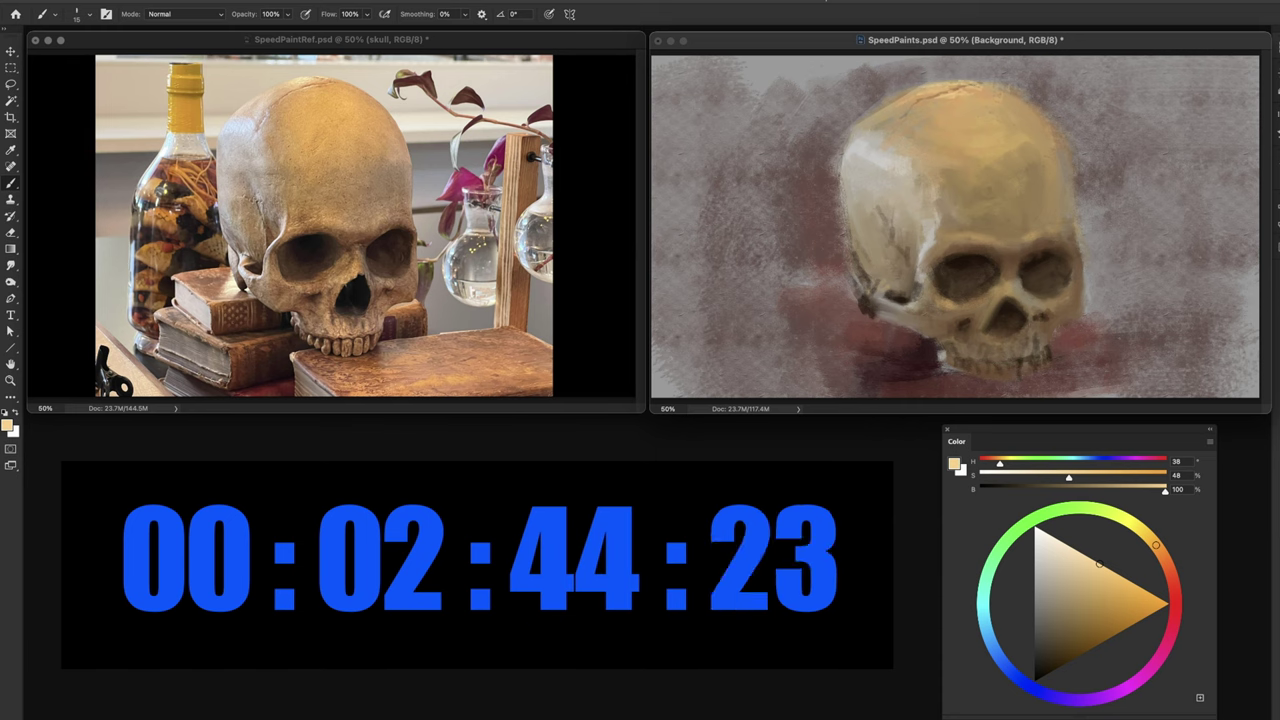
- Add fine off-white highlights along the temple ridge and cheekbone arch, using the colour sampled from the side of the cranium
{"action": "left_click", "coordinate": [860, 148], "text": "alt"}
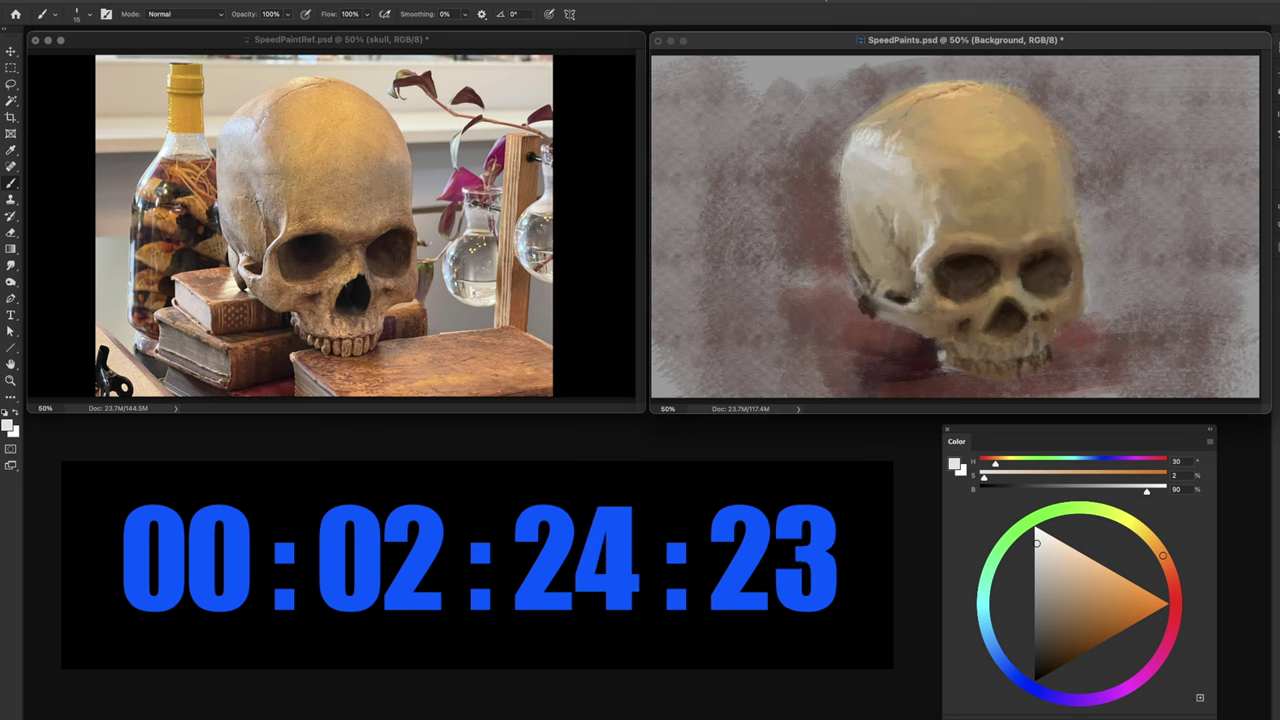
{"action": "mouse_move", "coordinate": [903, 307]}
{"action": "left_mouse_down"}
{"action": "mouse_move", "coordinate": [917, 301]}
{"action": "mouse_move", "coordinate": [884, 305]}
{"action": "left_mouse_up"}
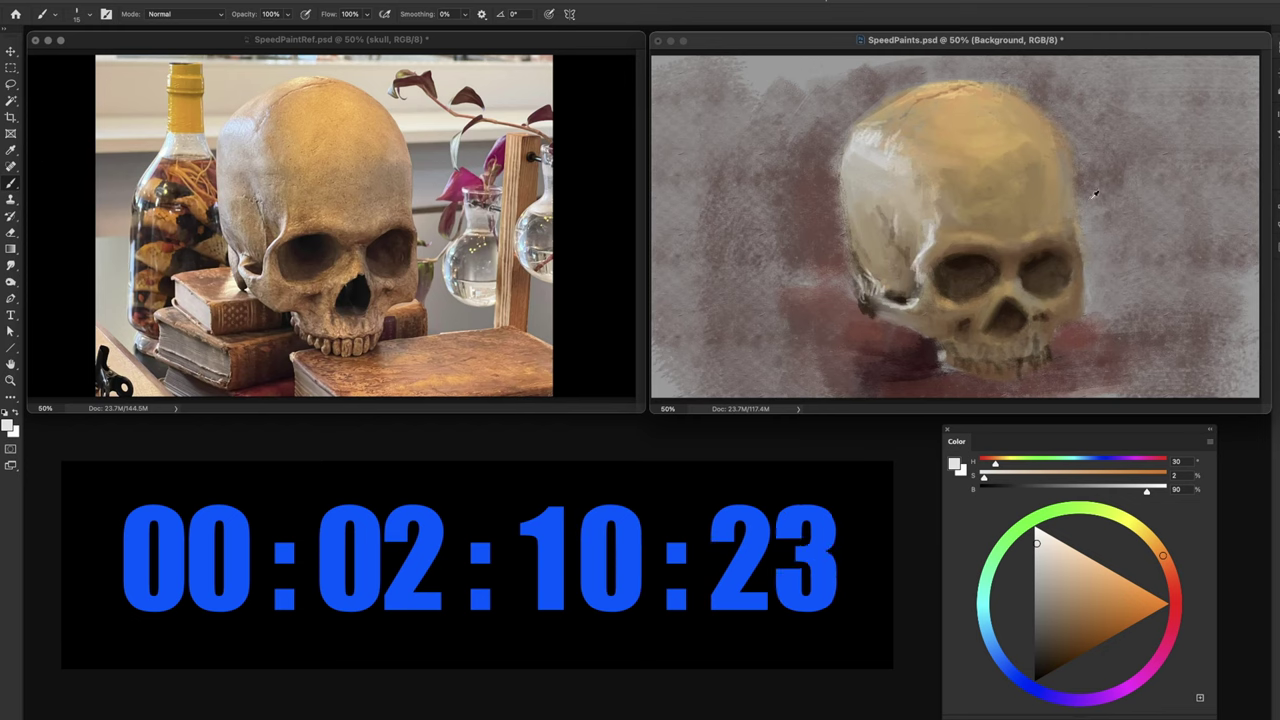
- Glaze warm reddish brown over the forehead and face at brush size 250, using H 21, S 53, B 64 and a darker H 21, S 54, B 53
{"action": "left_click", "coordinate": [1010, 222], "text": "alt"}
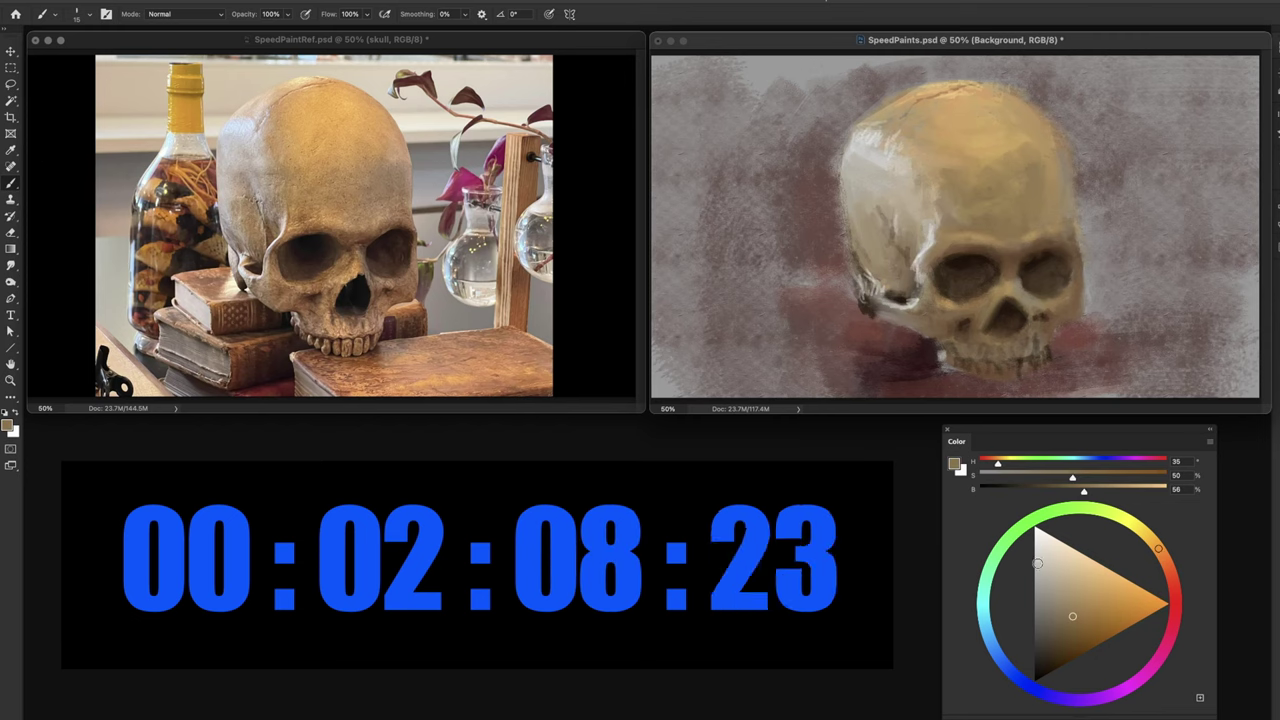
{"action": "left_click", "coordinate": [1168, 567]}
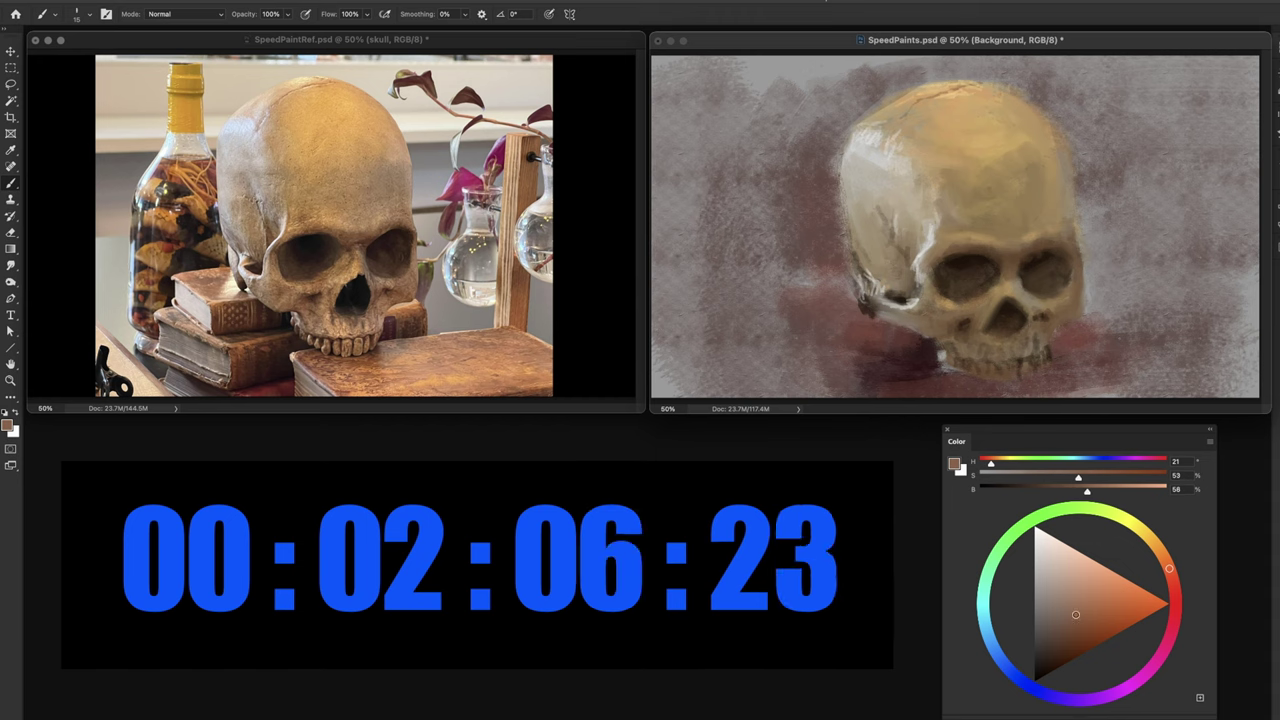
{"action": "left_click_drag", "start_coordinate": [1072, 615], "coordinate": [1080, 607]}
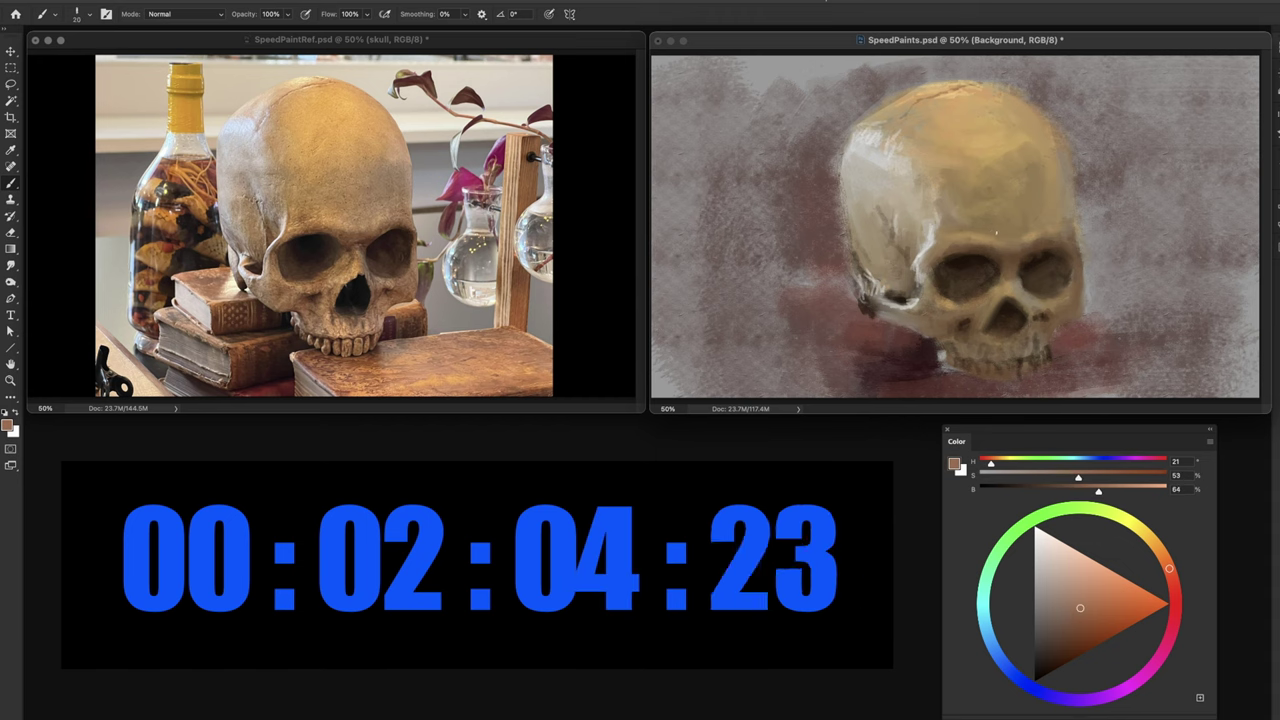
{"action": "key", "text": "bracketright"}
{"action": "key", "text": "bracketright"}
{"action": "key", "text": "bracketright"}
{"action": "key", "text": "bracketright"}
{"action": "key", "text": "bracketright"}
{"action": "key", "text": "bracketright"}
{"action": "key", "text": "bracketright"}
{"action": "key", "text": "bracketright"}
{"action": "key", "text": "bracketright"}
{"action": "key", "text": "bracketright"}
{"action": "key", "text": "bracketright"}
{"action": "key", "text": "bracketright"}
{"action": "key", "text": "bracketright"}
{"action": "key", "text": "bracketright"}
{"action": "key", "text": "bracketright"}
{"action": "key", "text": "bracketright"}
{"action": "key", "text": "bracketright"}
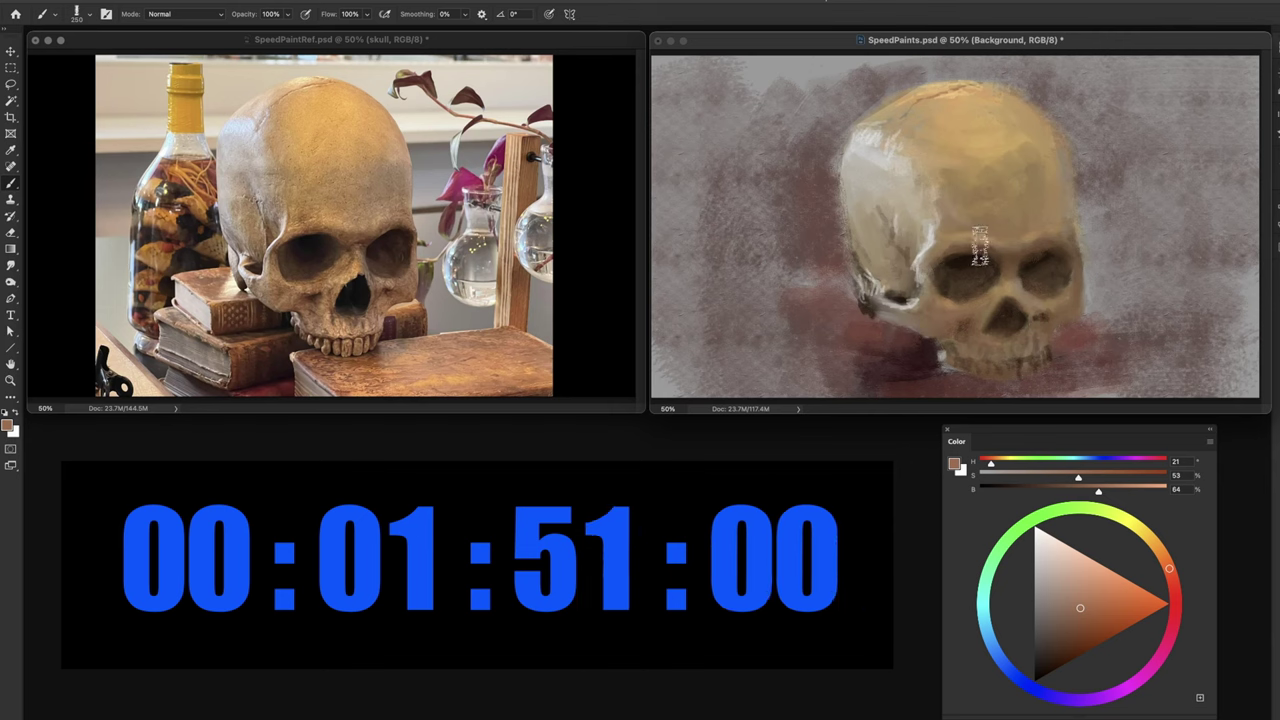
{"action": "left_click_drag", "start_coordinate": [1088, 610], "coordinate": [1072, 621]}
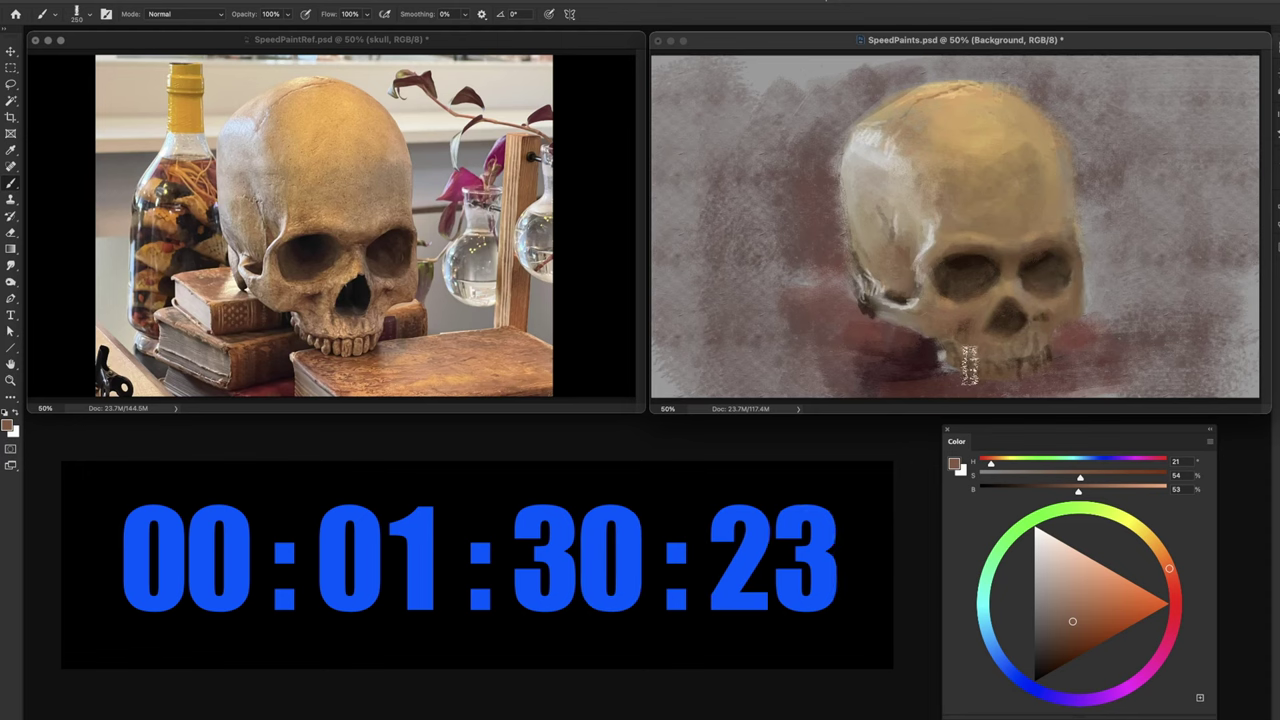
- Reduce the brush to size 40 and deepen the eye sockets and nasal cavity with dark browns sampled from them
{"action": "key", "text": "["}
{"action": "key", "text": "["}
{"action": "key", "text": "["}
{"action": "key", "text": "["}
{"action": "key", "text": "["}
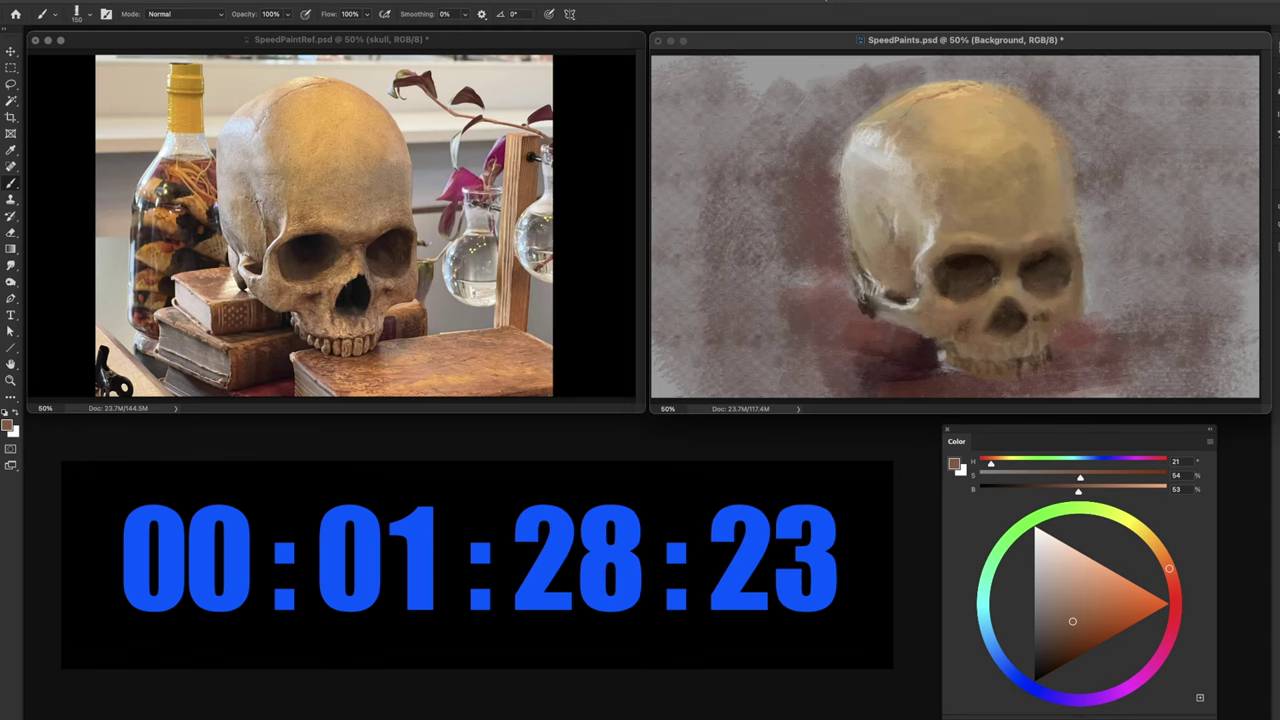
{"action": "key", "text": "["}
{"action": "key", "text": "["}
{"action": "key", "text": "["}
{"action": "key", "text": "["}
{"action": "key", "text": "["}
{"action": "key", "text": "["}
{"action": "key", "text": "["}
{"action": "key", "text": "["}
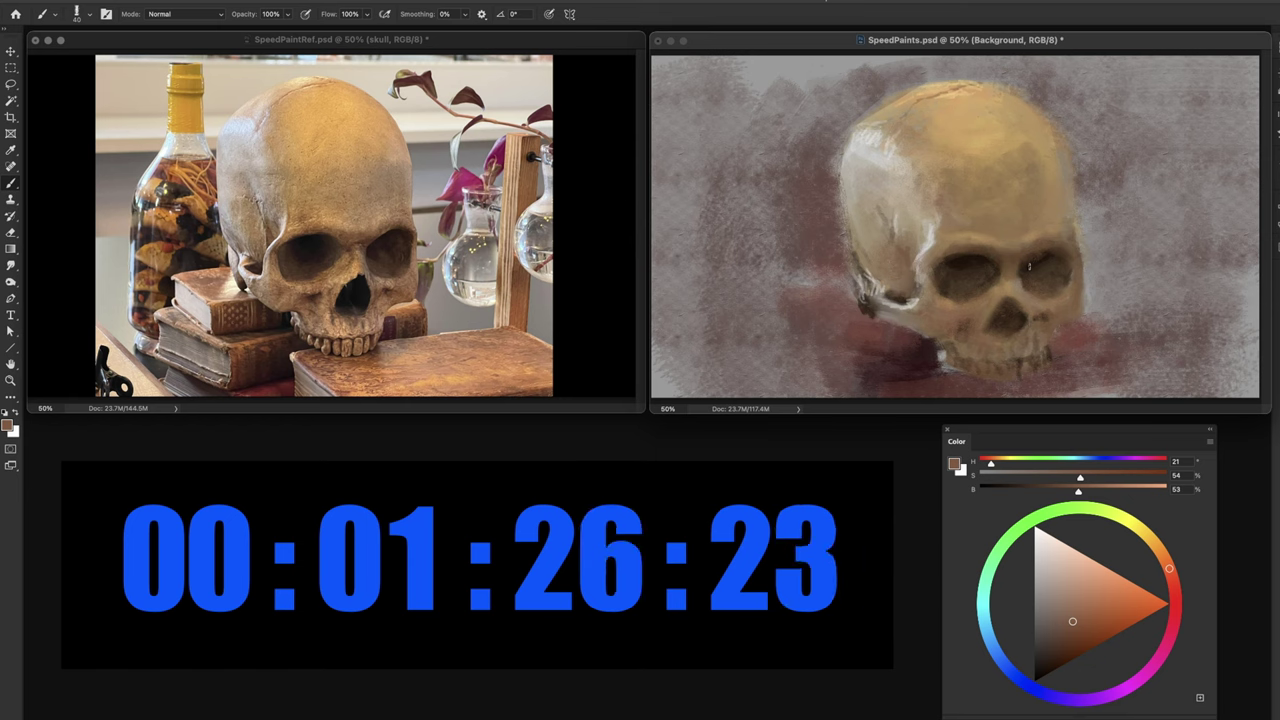
{"action": "left_click", "coordinate": [1033, 260], "text": "alt"}
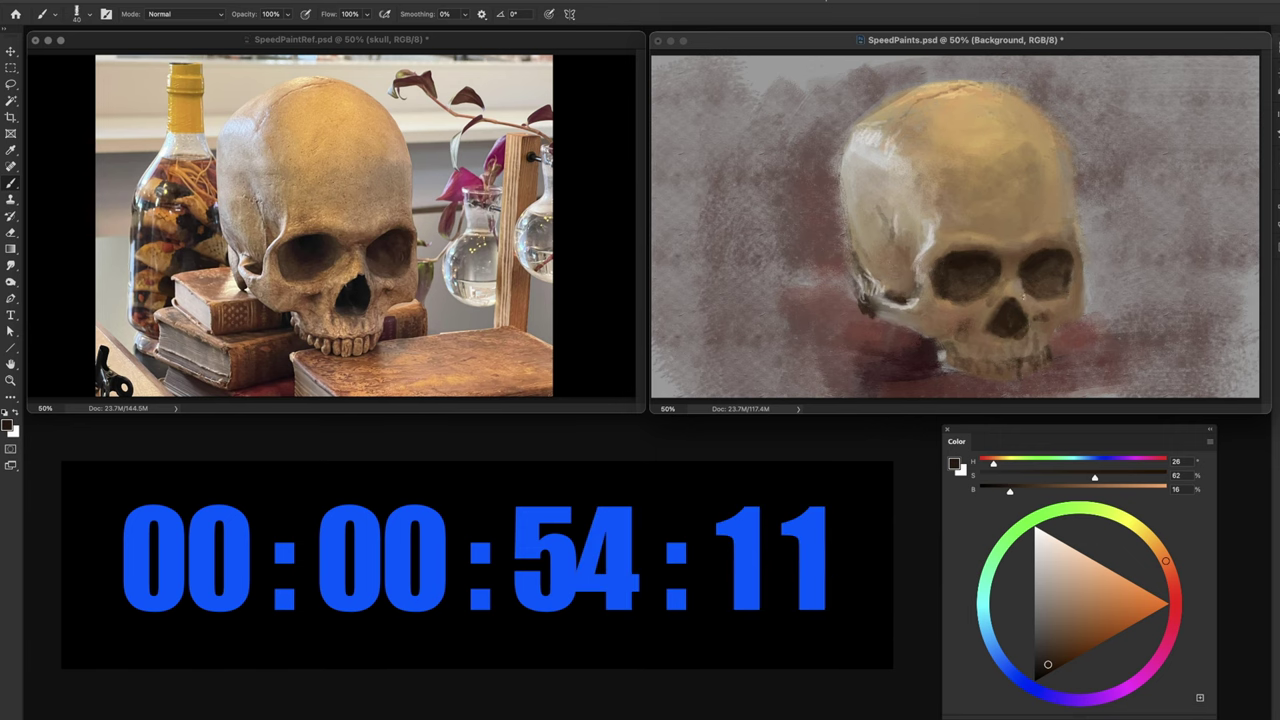
{"action": "left_click", "coordinate": [1012, 300], "text": "alt"}
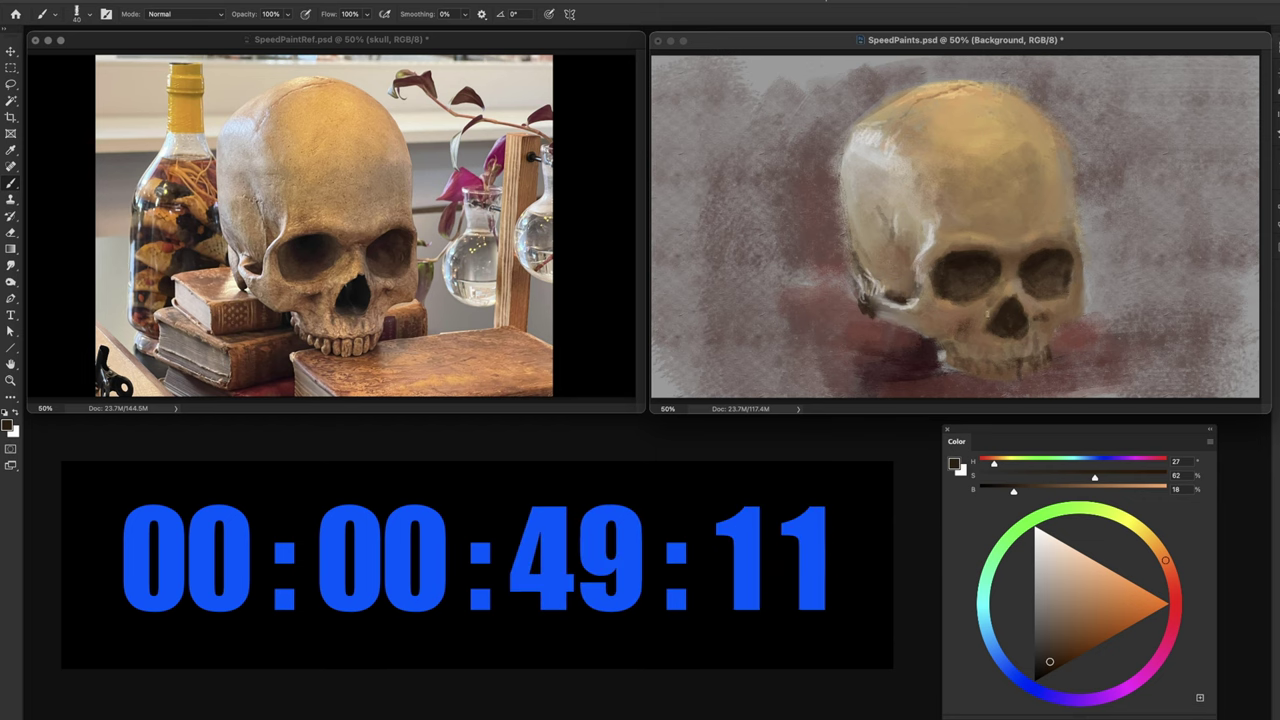
- Refine the bone around the nose and build up the row of teeth with tans sampled beside the nose and from the brow
{"action": "left_click", "coordinate": [988, 302], "text": "alt"}
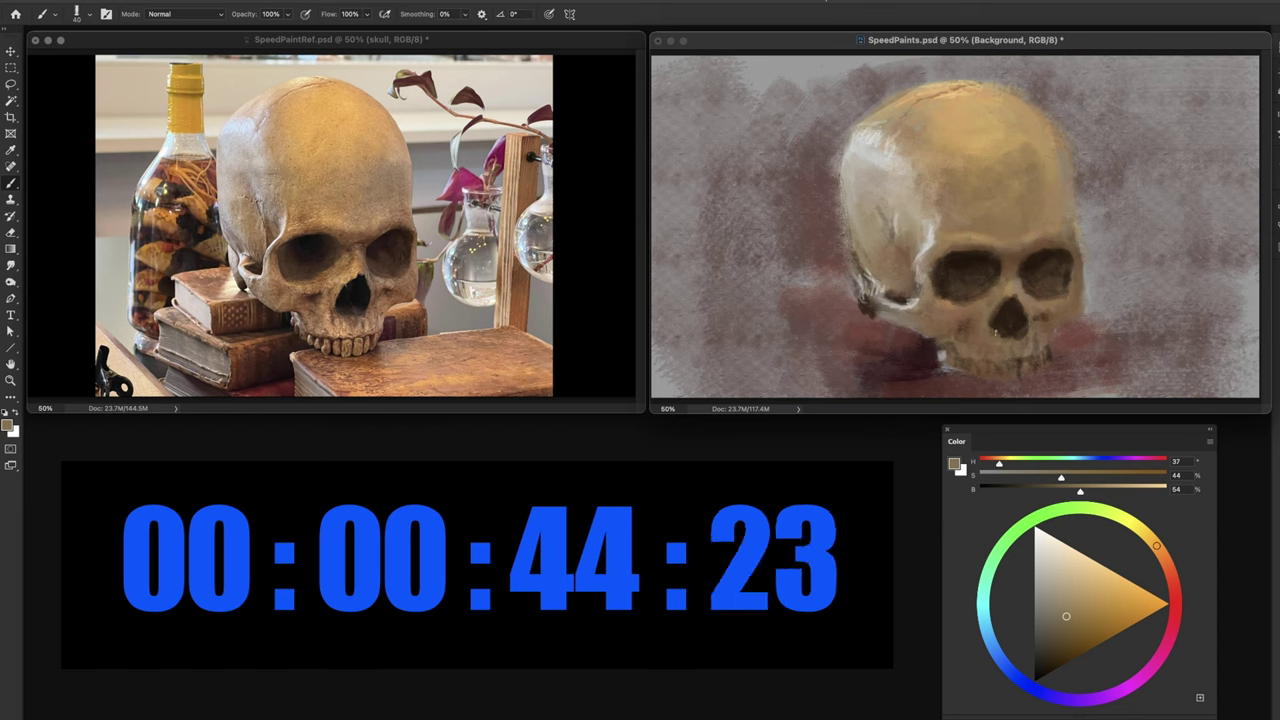
{"action": "left_click", "coordinate": [1038, 234], "text": "alt"}
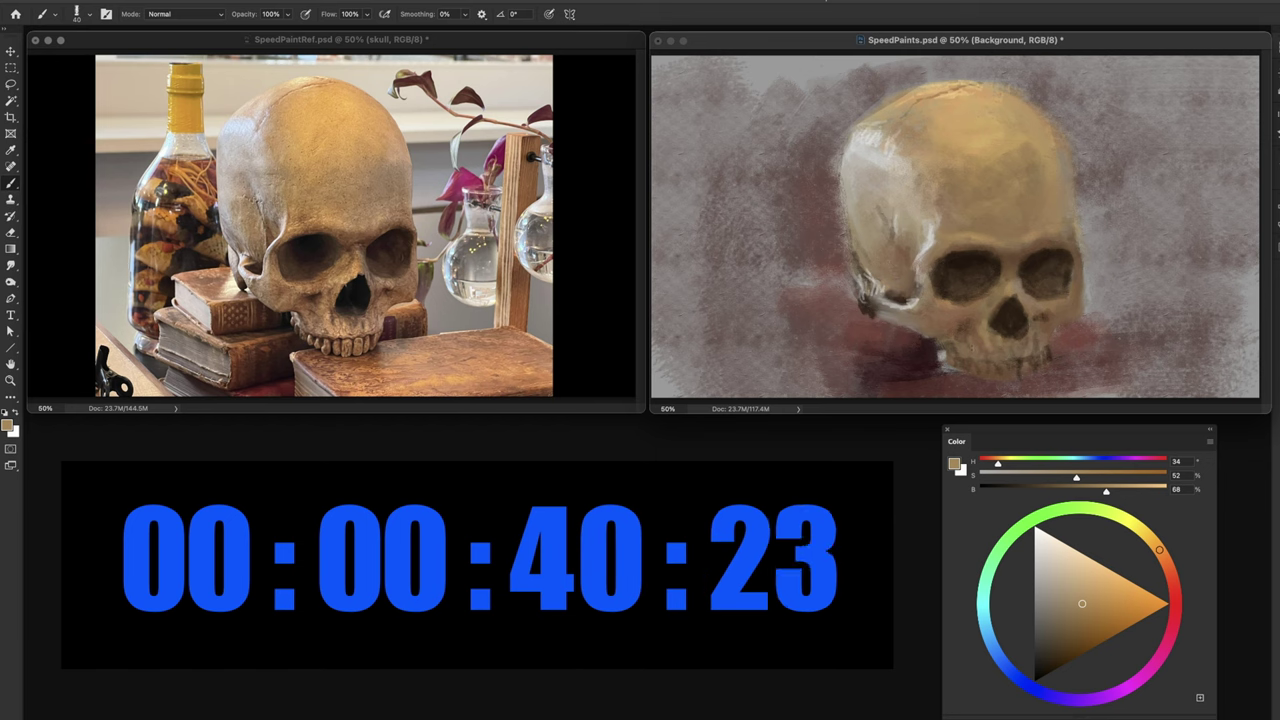
{"action": "left_click_drag", "start_coordinate": [1000, 356], "coordinate": [1045, 343]}
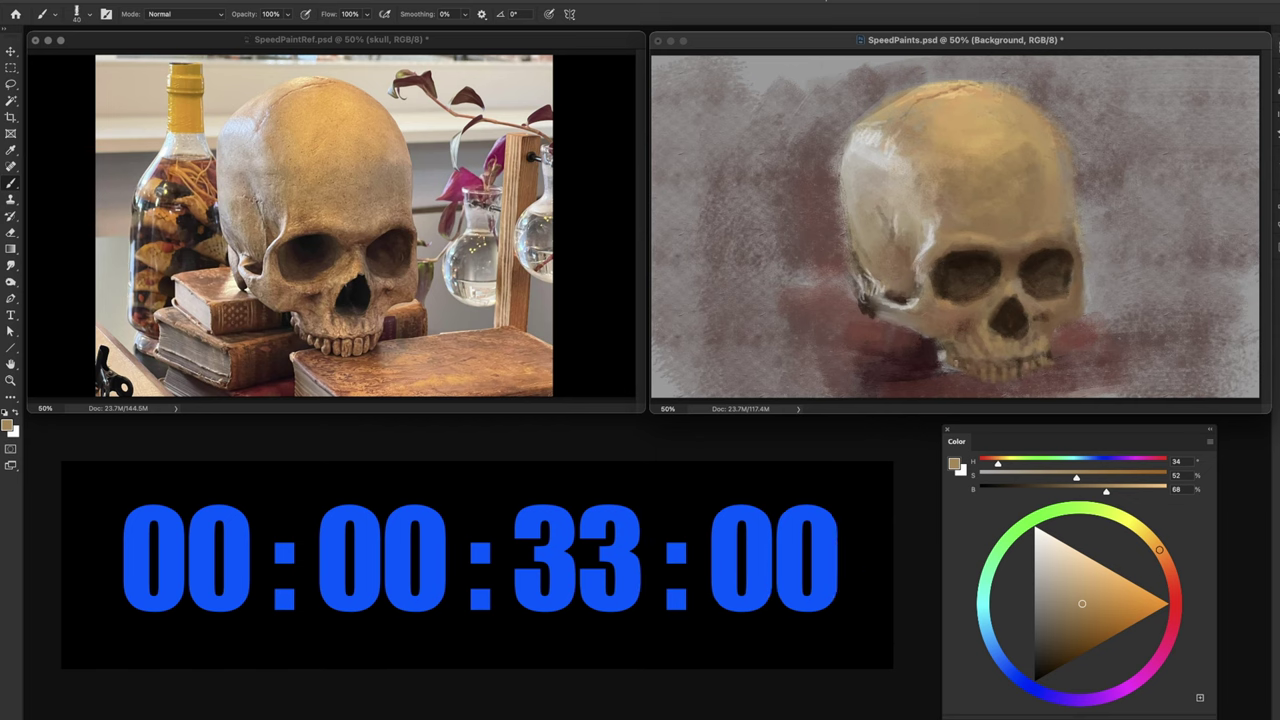
- Sample light grey from the side of the cranium and add fine highlights to the cheekbone arch and teeth at brush size 15
{"action": "left_click", "coordinate": [872, 140], "text": "alt"}
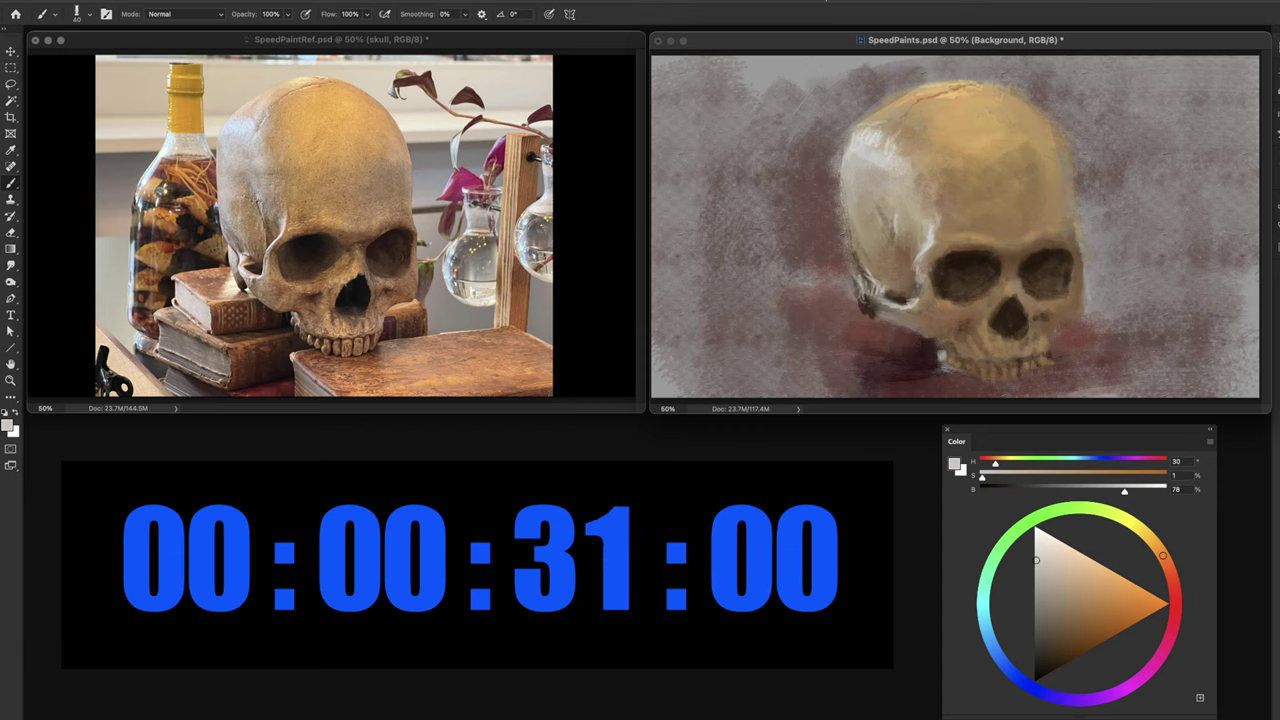
{"action": "key", "text": "["}
{"action": "key", "text": "["}
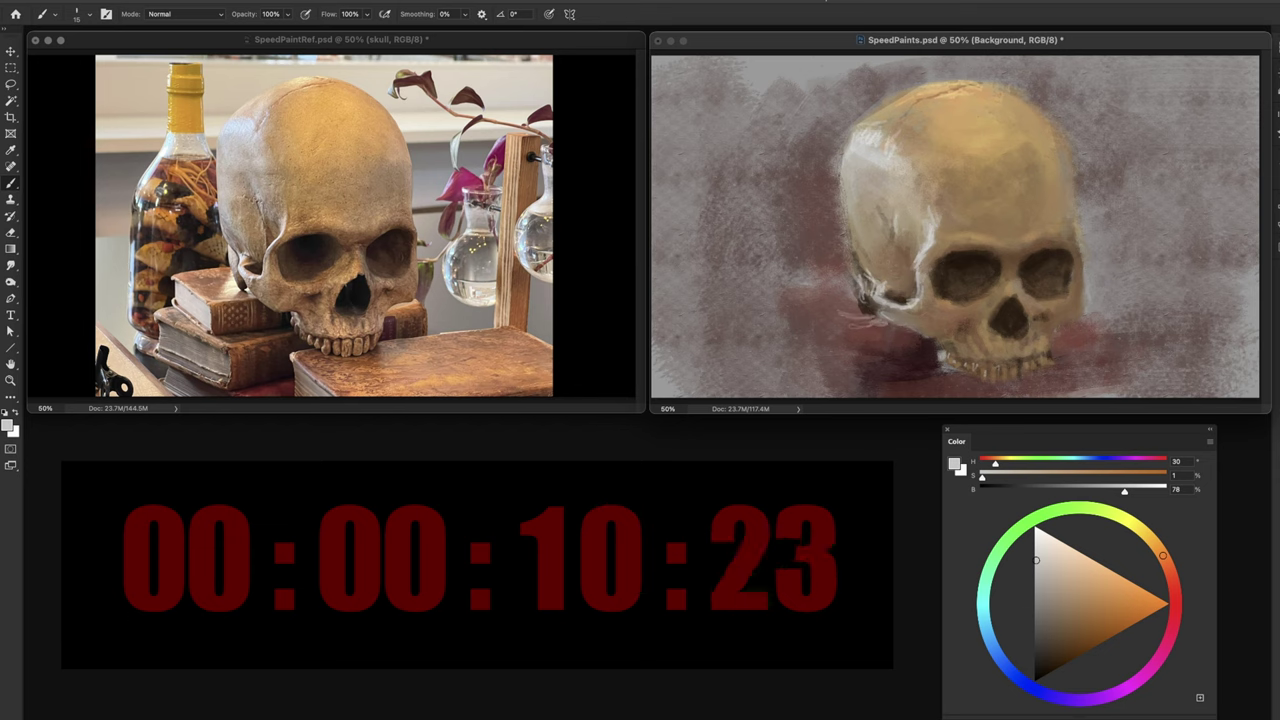
- Hatch loose pale-peach strokes (H 30, S 28, B 95) over the red books on both sides of and below the skull
{"action": "left_click_drag", "start_coordinate": [1057, 567], "coordinate": [1071, 555]}
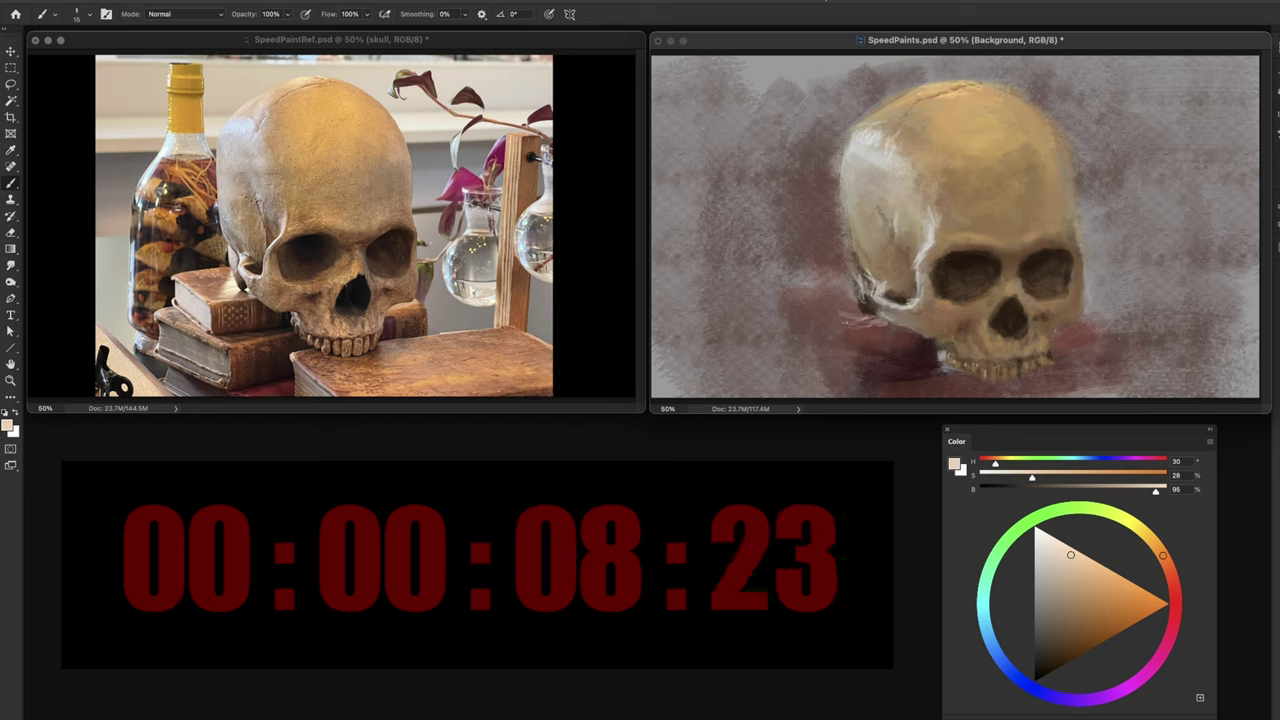
{"action": "mouse_move", "coordinate": [868, 321]}
{"action": "left_mouse_down"}
{"action": "mouse_move", "coordinate": [840, 331]}
{"action": "mouse_move", "coordinate": [872, 321]}
{"action": "mouse_move", "coordinate": [822, 298]}
{"action": "mouse_move", "coordinate": [846, 296]}
{"action": "mouse_move", "coordinate": [796, 328]}
{"action": "mouse_move", "coordinate": [830, 300]}
{"action": "left_mouse_up"}
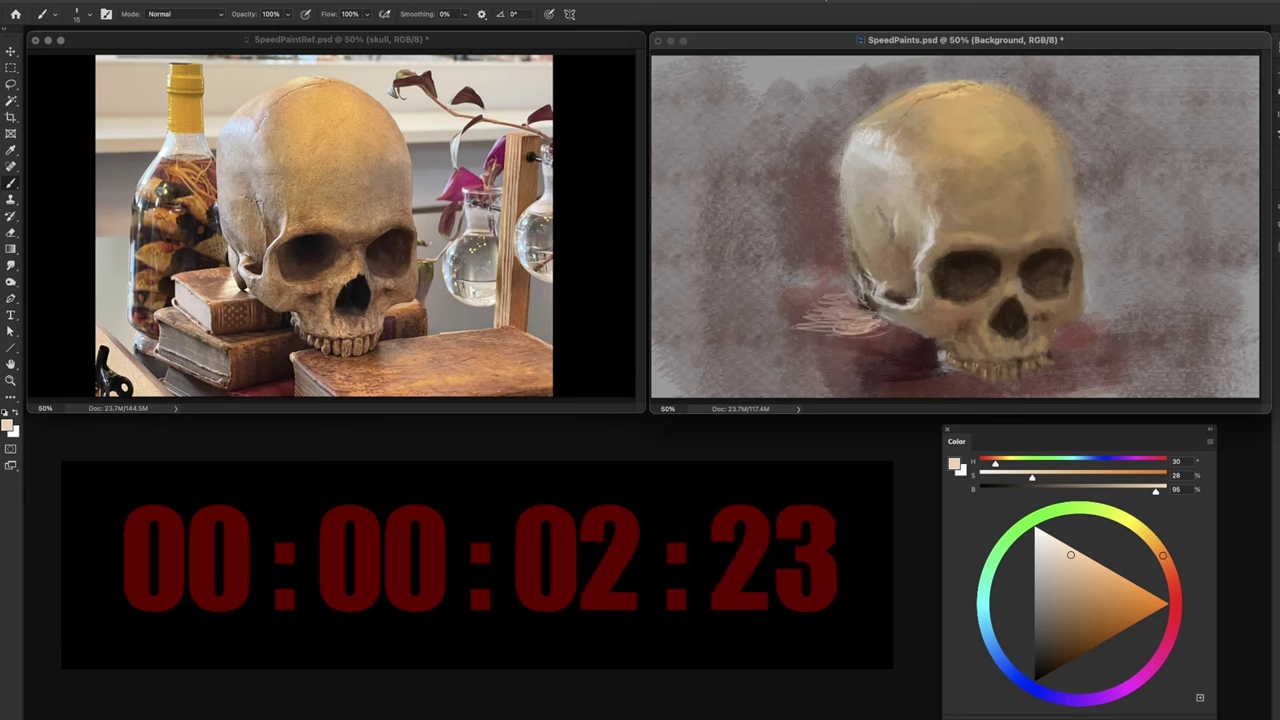
{"action": "left_click_drag", "start_coordinate": [872, 333], "coordinate": [890, 325]}
{"action": "left_click_drag", "start_coordinate": [1056, 324], "coordinate": [1108, 325]}
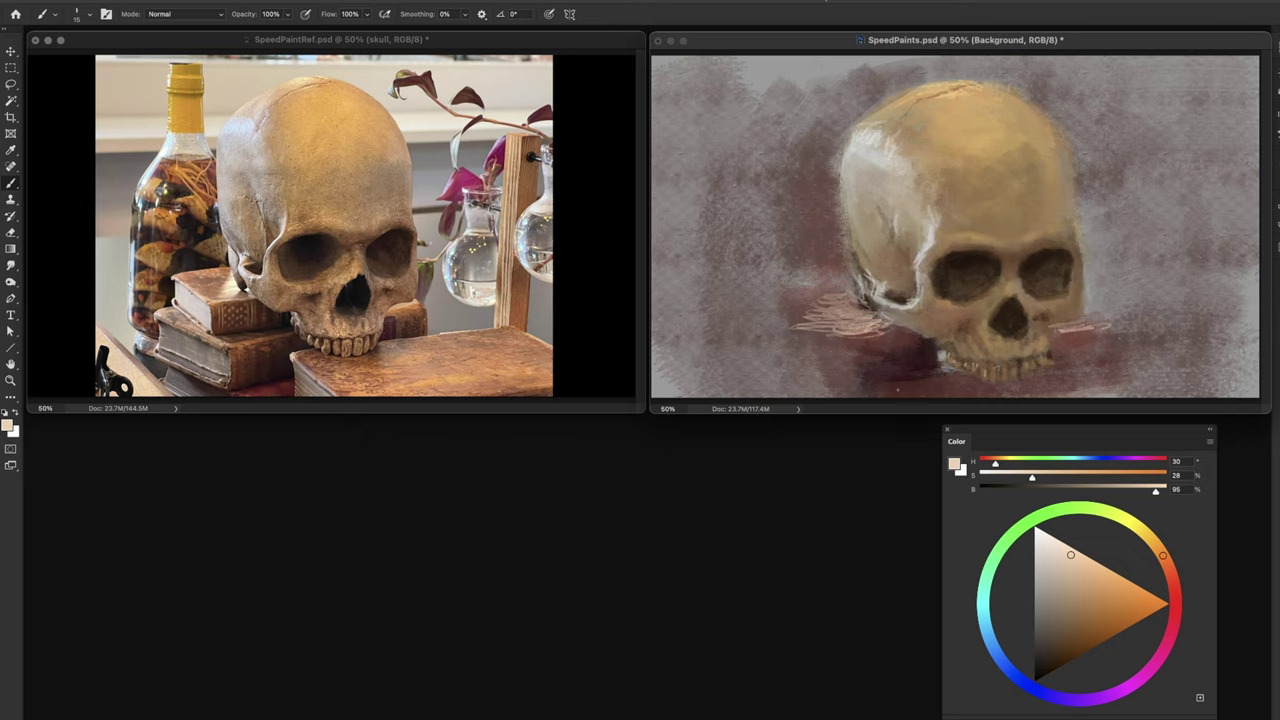
{"action": "mouse_move", "coordinate": [926, 372]}
{"action": "left_mouse_down"}
{"action": "mouse_move", "coordinate": [948, 382]}
{"action": "mouse_move", "coordinate": [910, 398]}
{"action": "mouse_move", "coordinate": [960, 384]}
{"action": "left_mouse_up"}
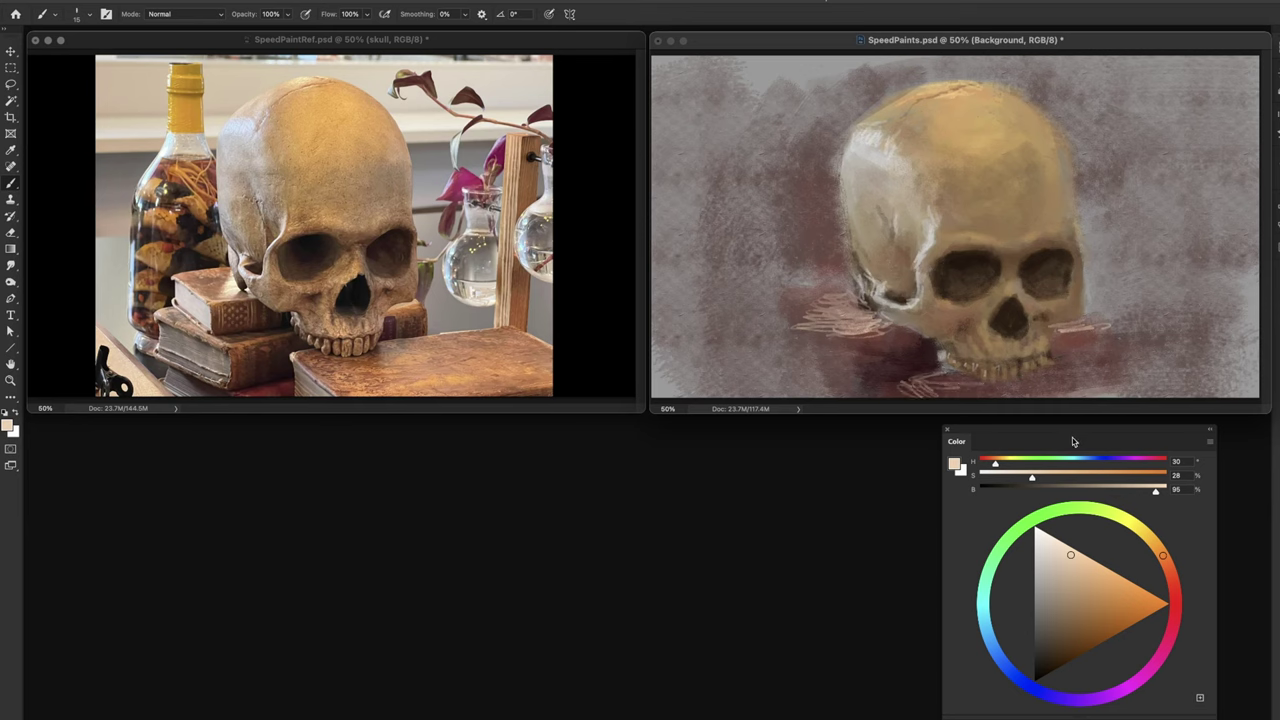